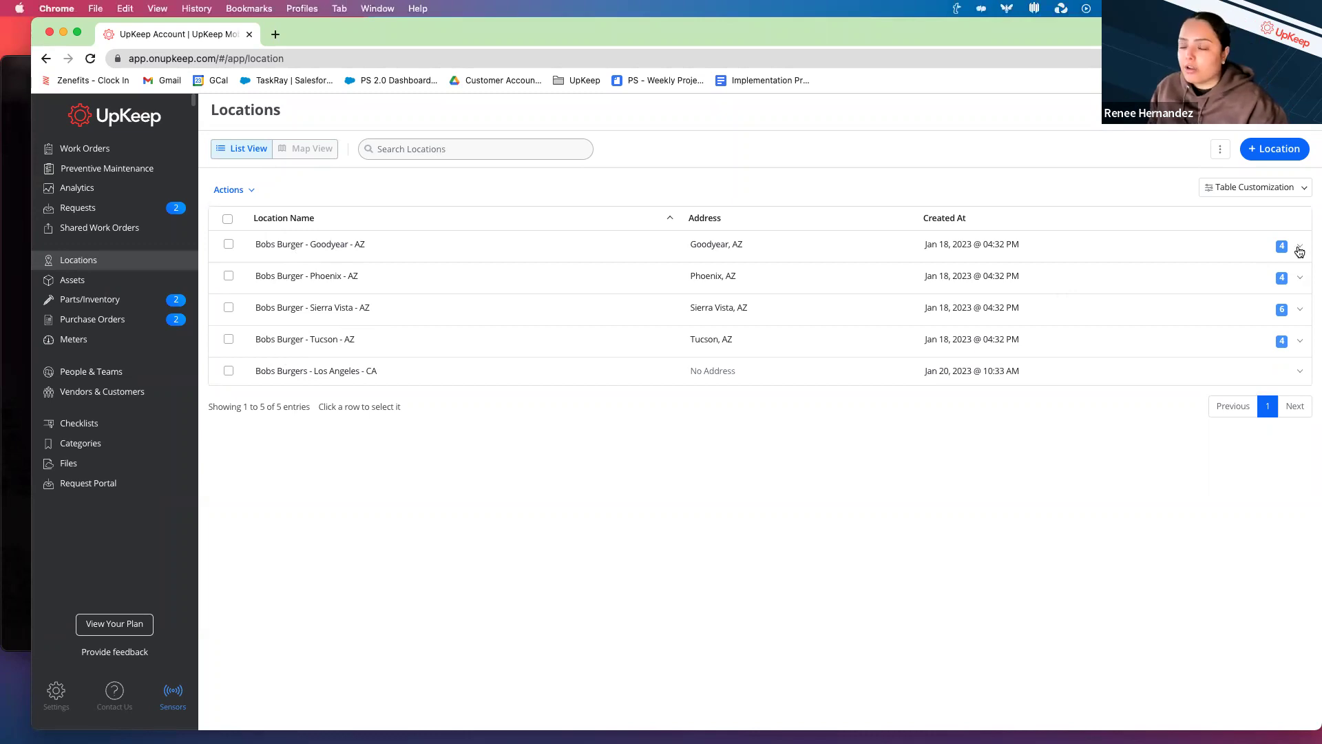
- Review the sublocations of the Goodyear and Phoenix locations and the form for adding a Goodyear sublocation, without saving anything
{"action": "left_click", "coordinate": [1300, 250]}
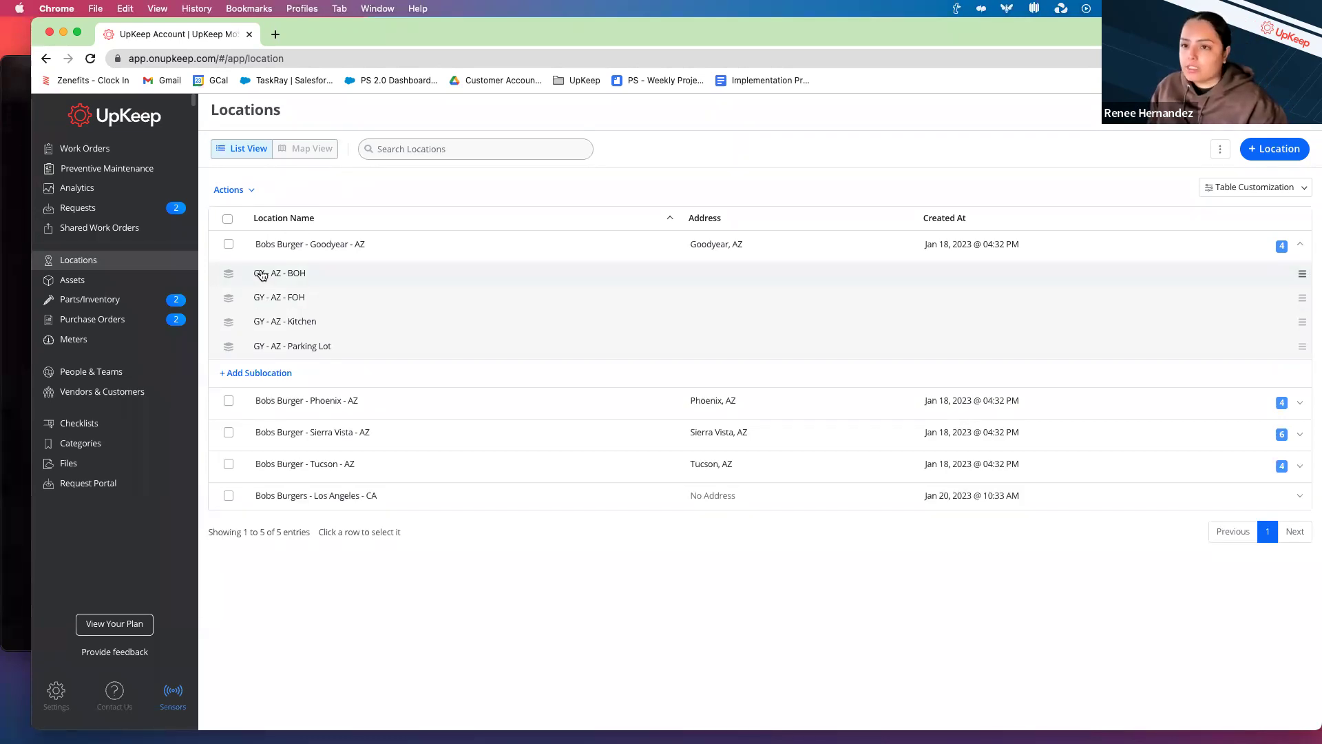
{"action": "left_click", "coordinate": [1300, 404]}
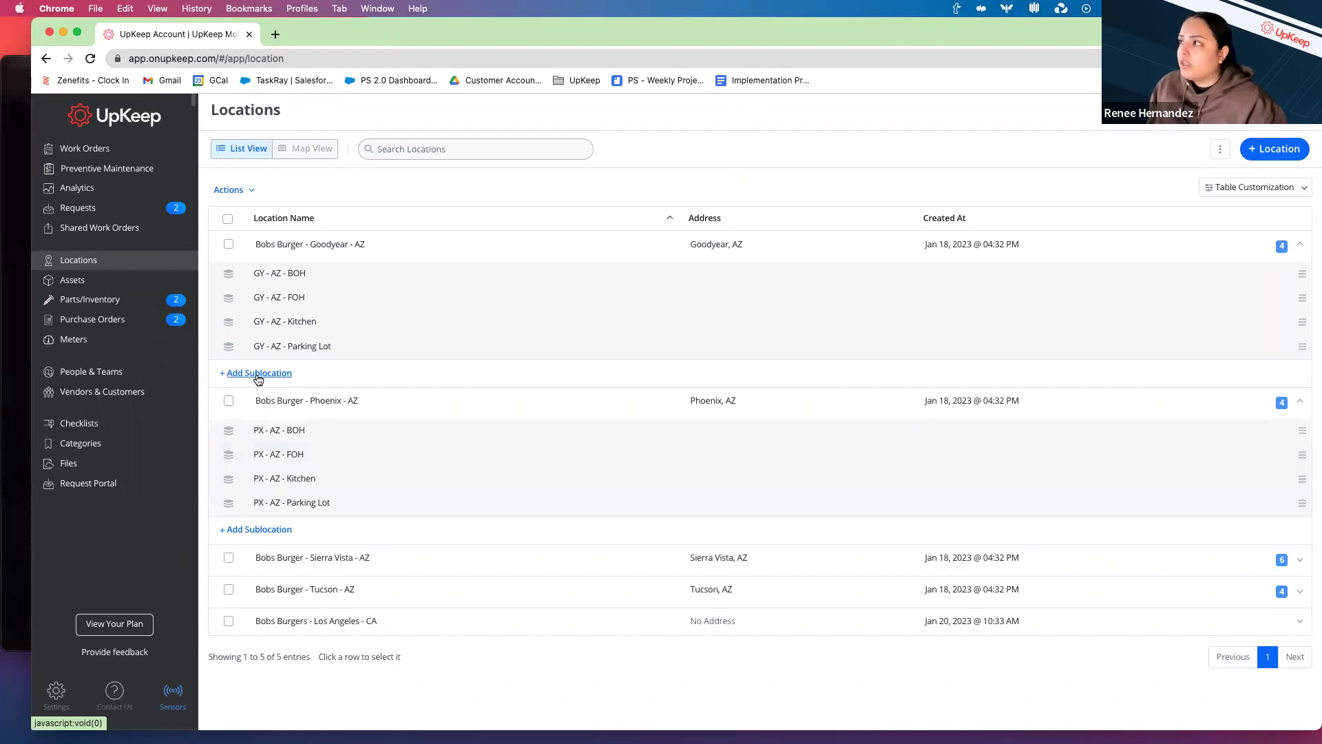
{"action": "left_click", "coordinate": [258, 375]}
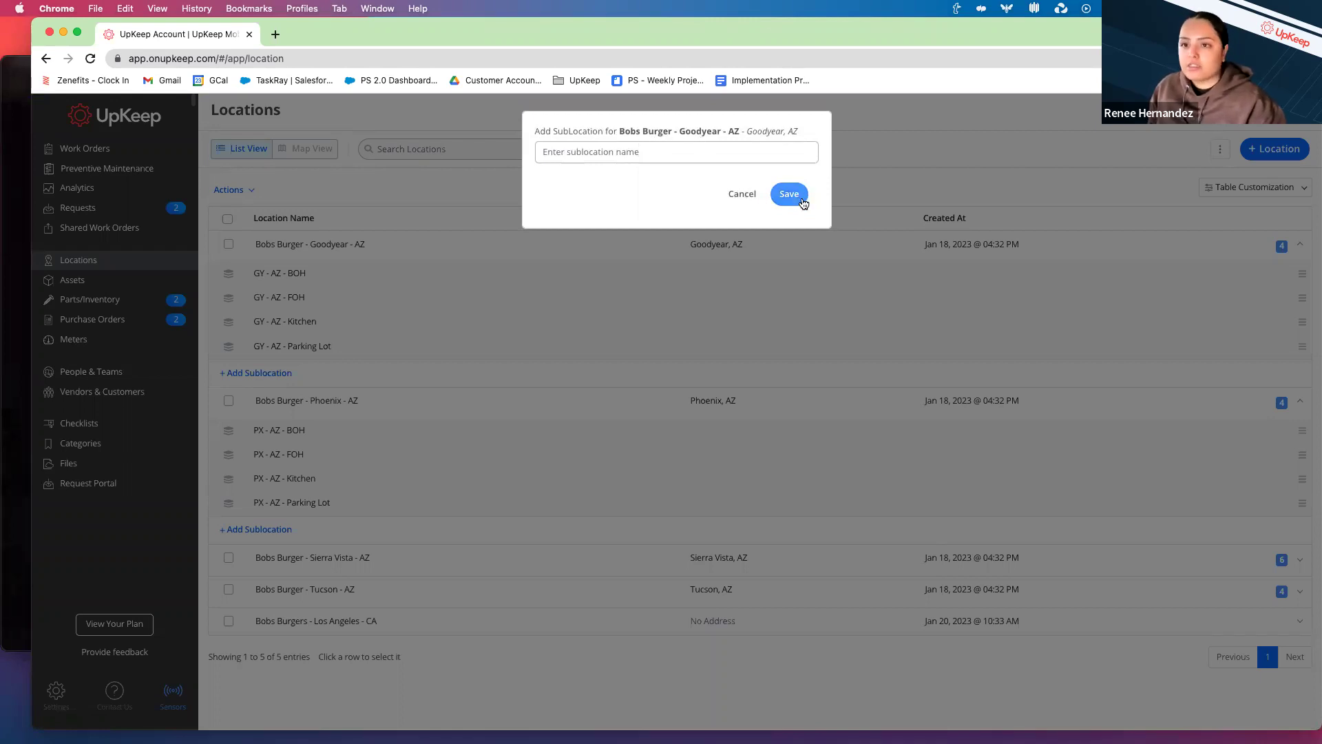
{"action": "left_click", "coordinate": [743, 196]}
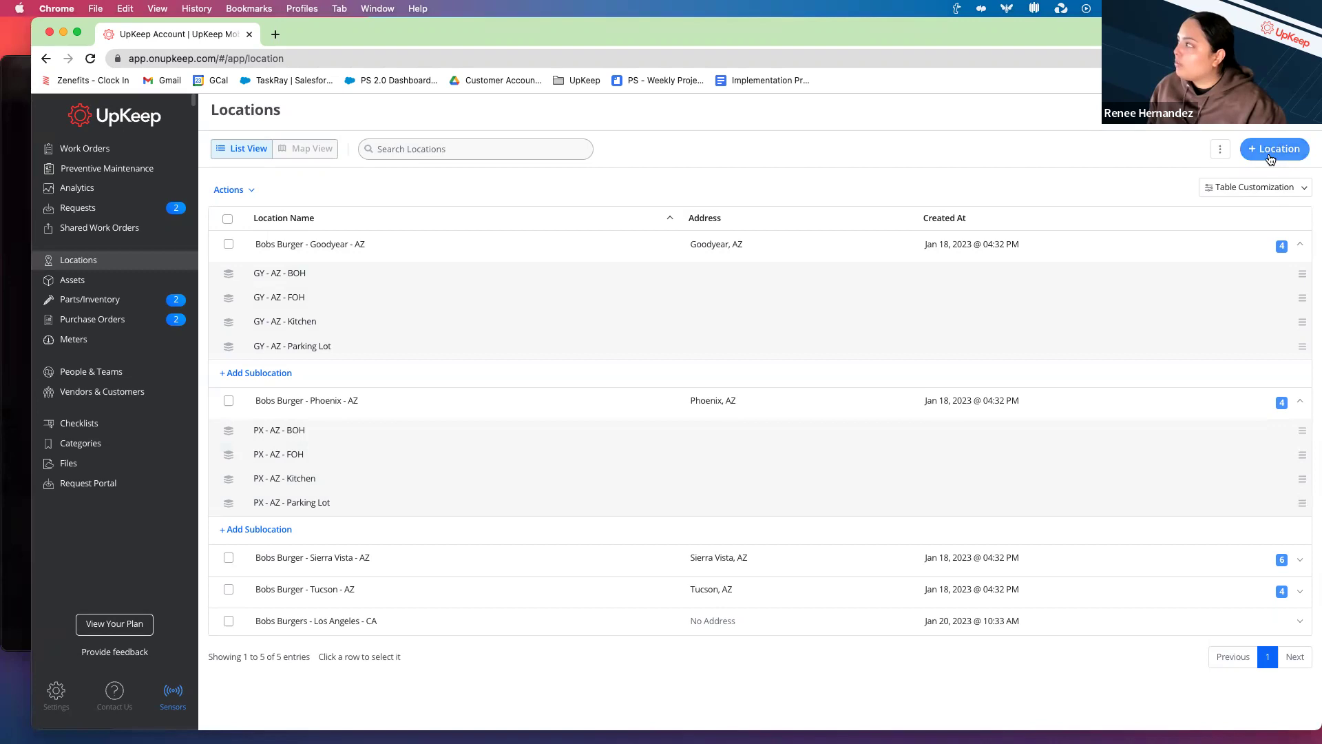
- Create a new location titled "Bobs Burgers - Santa Monica - CA", leaving the address, parent location and assignment fields empty
{"action": "left_click", "coordinate": [1270, 153]}
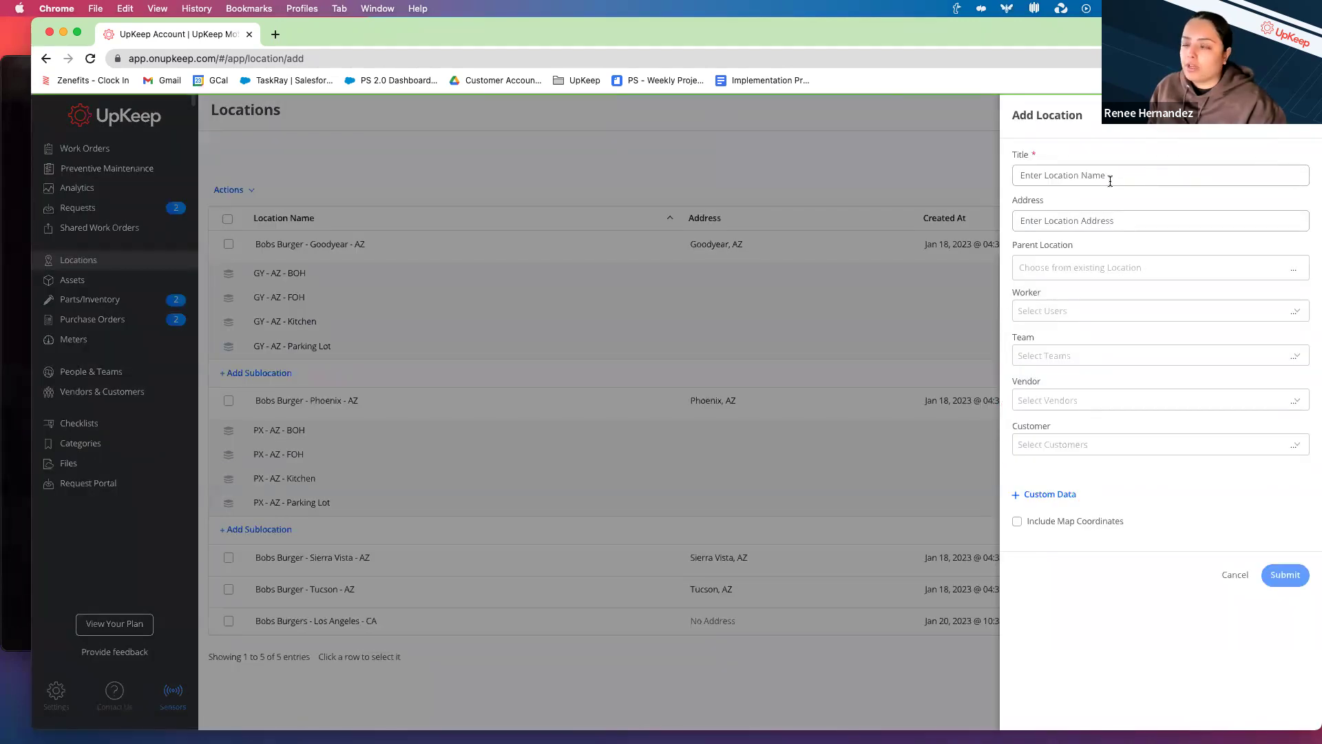
{"action": "left_click", "coordinate": [1053, 178]}
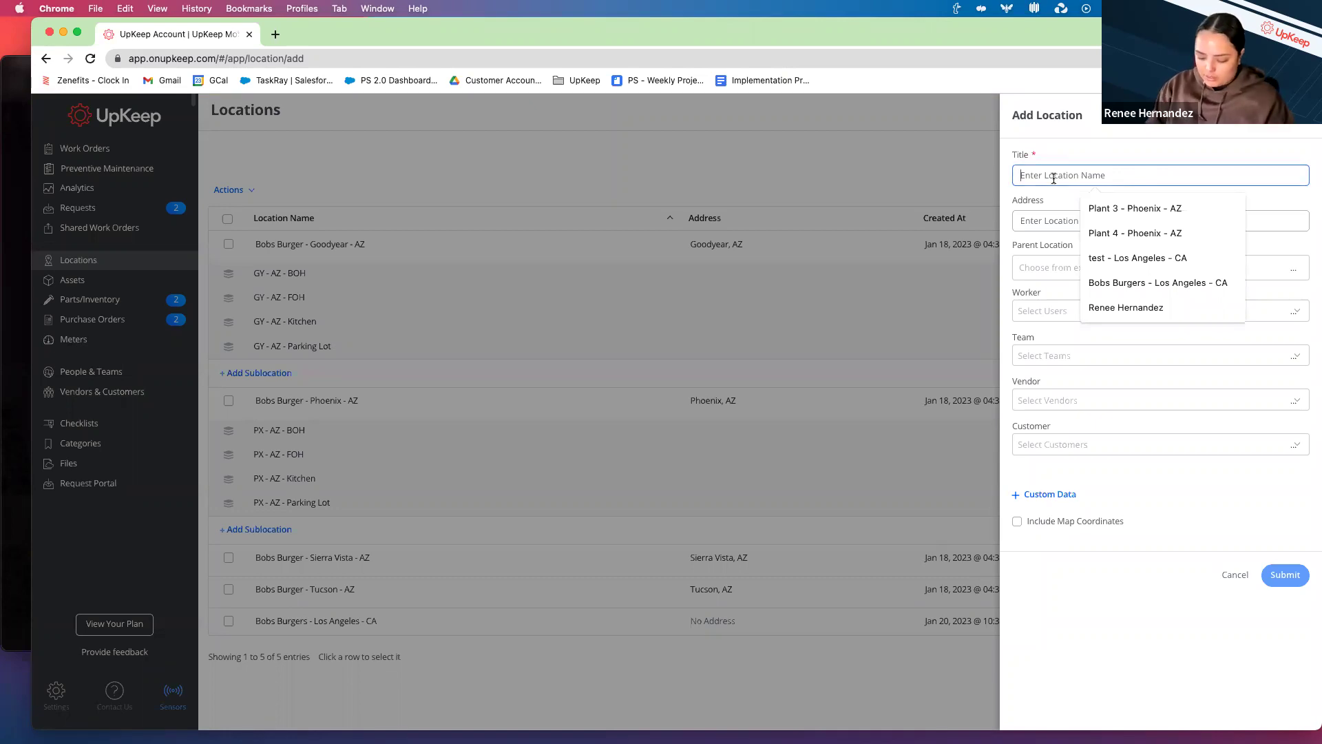
{"action": "type", "text": "Bobs B"}
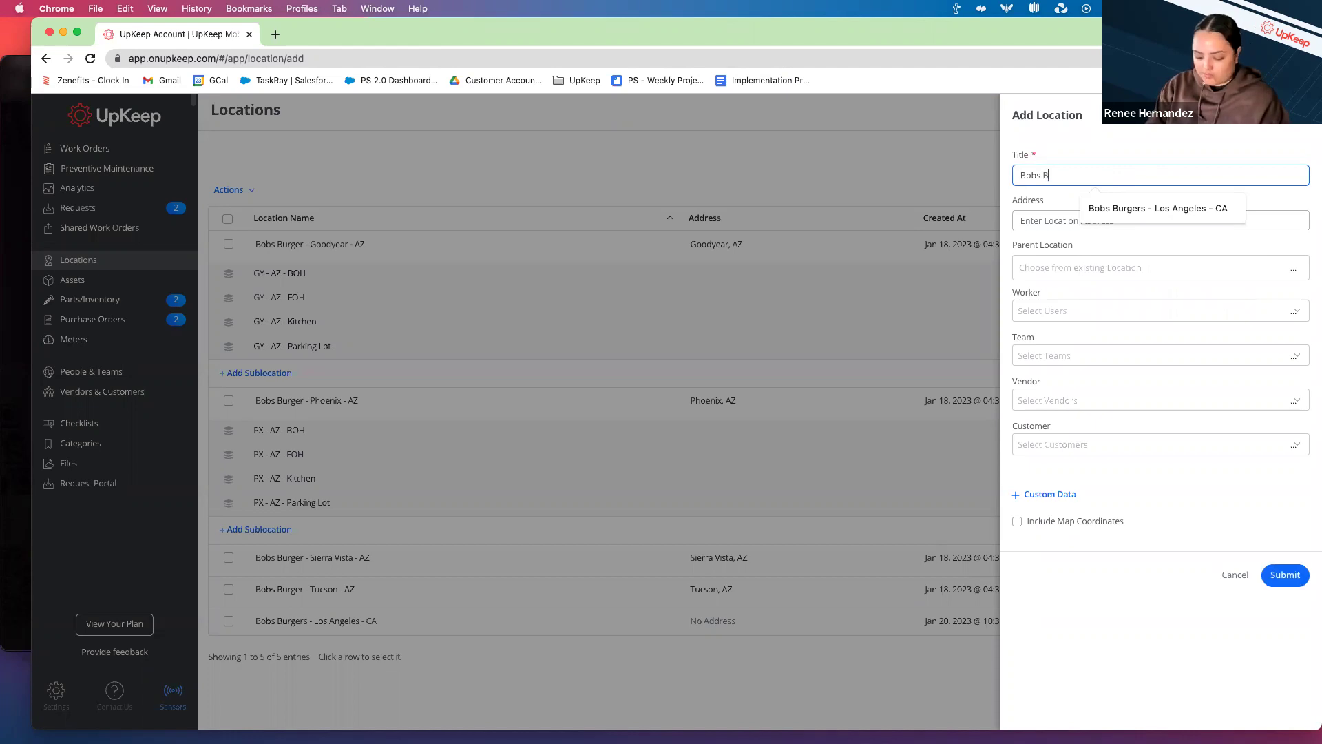
{"action": "type", "text": "uger"}
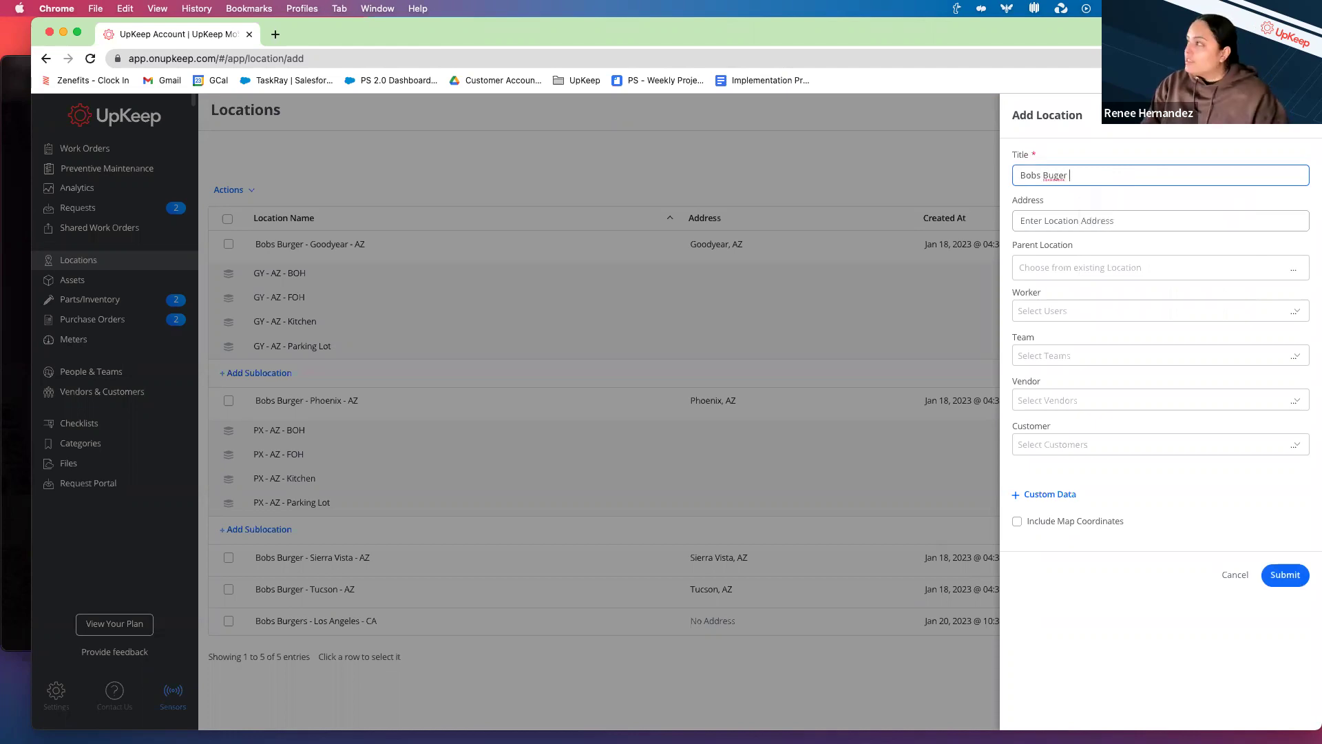
{"action": "key", "text": "BackSpace"}
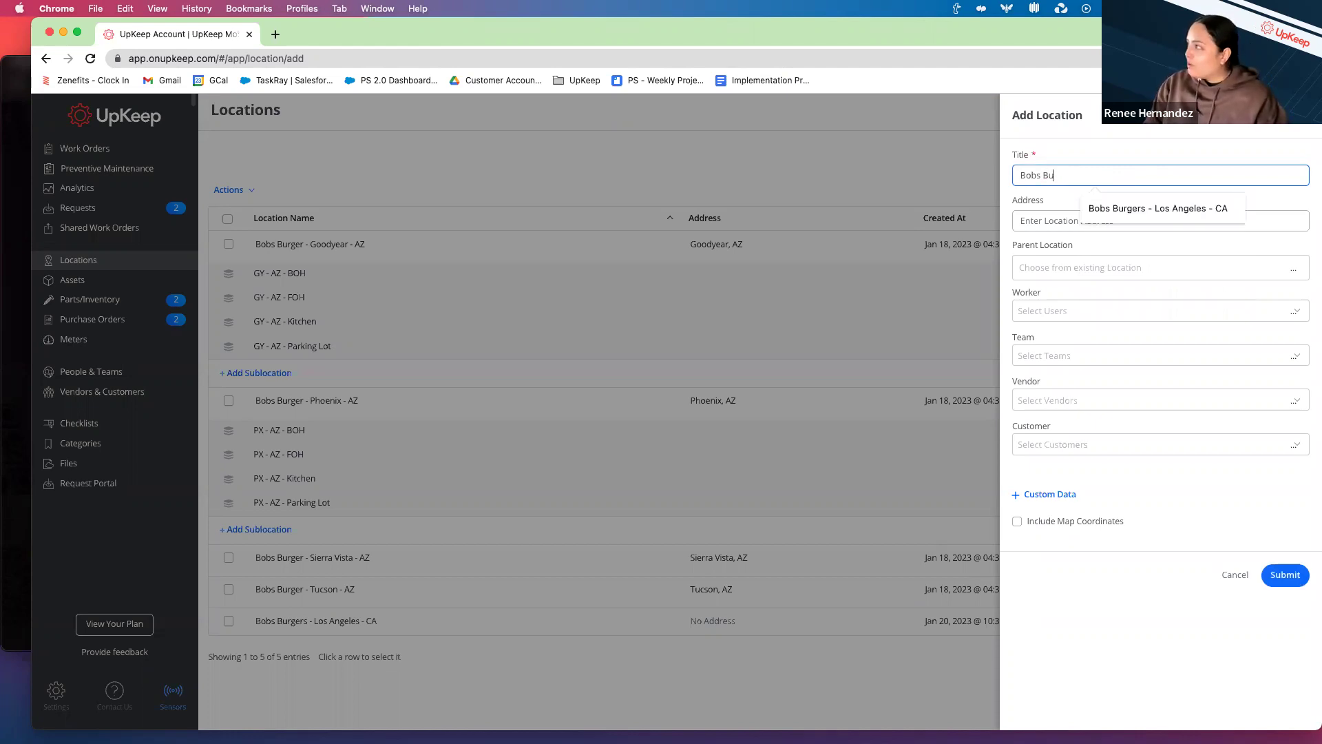
{"action": "type", "text": "rgers - Santa Monica - CA"}
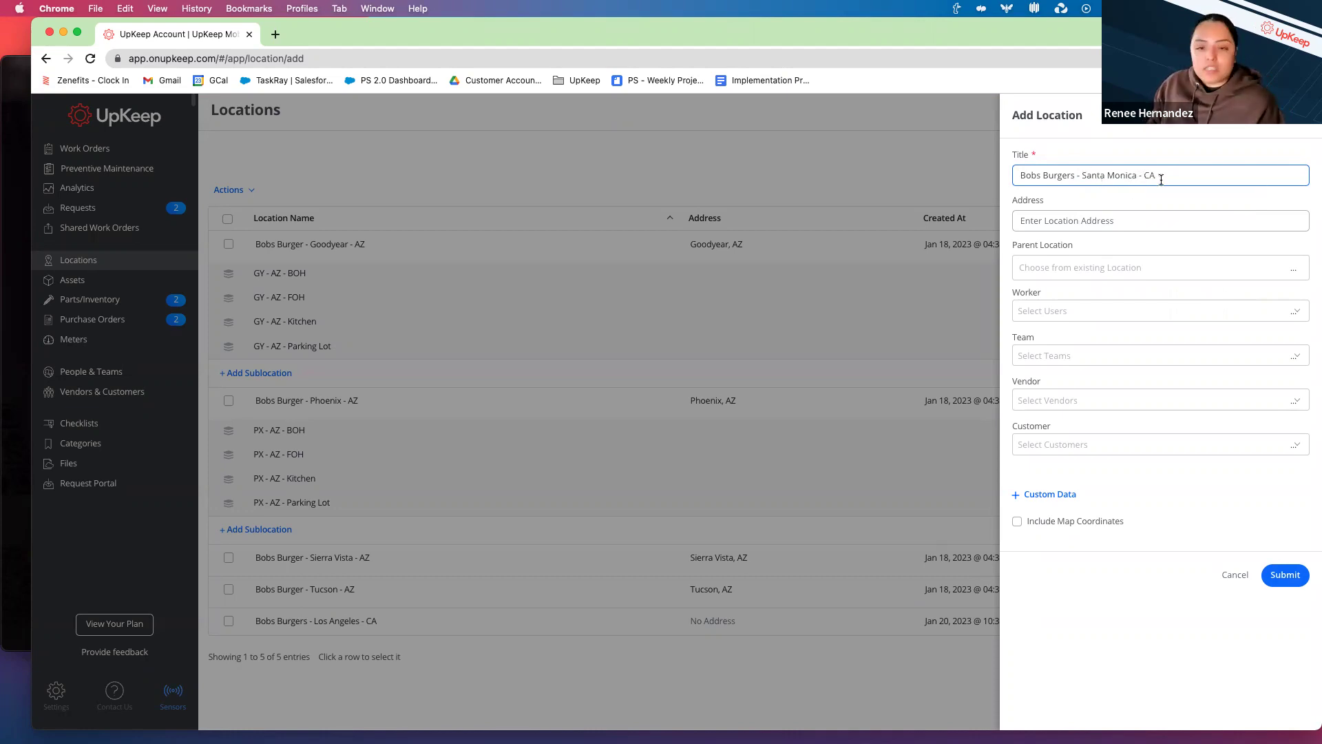
{"action": "left_click", "coordinate": [1063, 220]}
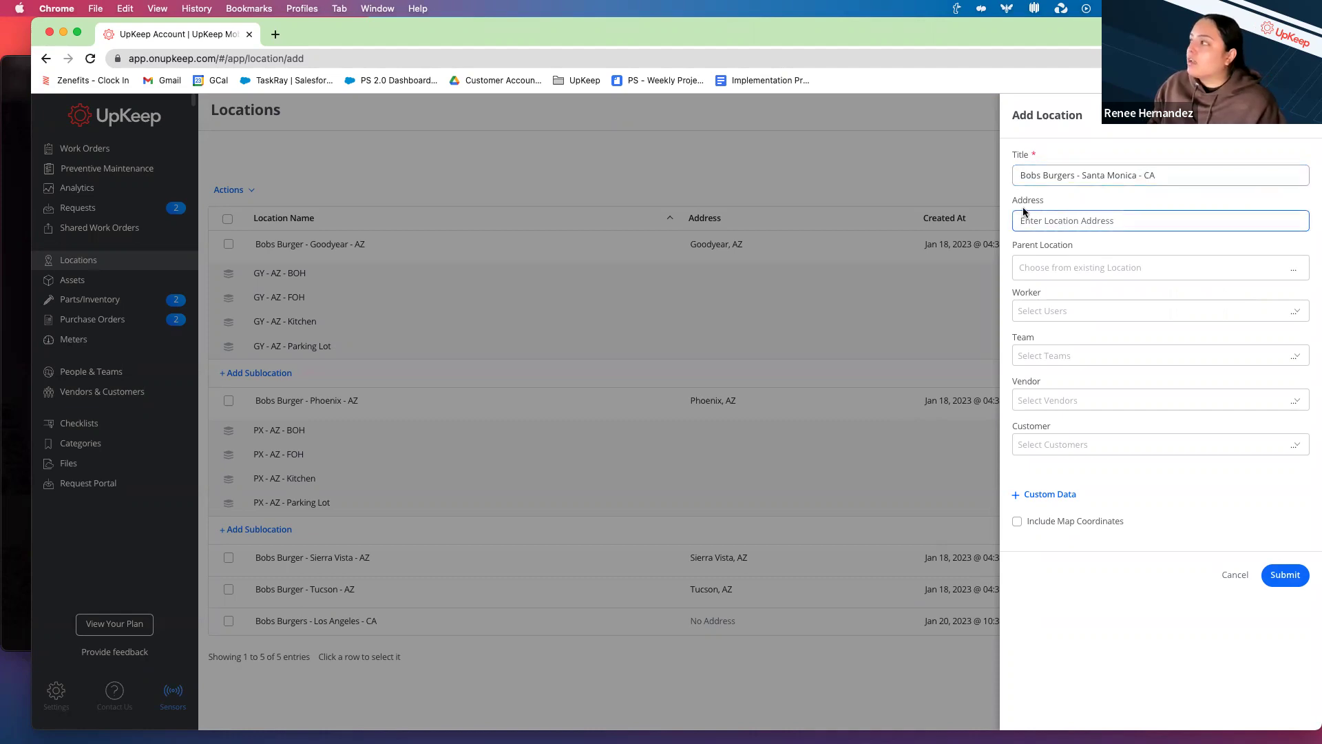
{"action": "left_click_drag", "start_coordinate": [1016, 248], "coordinate": [1070, 247]}
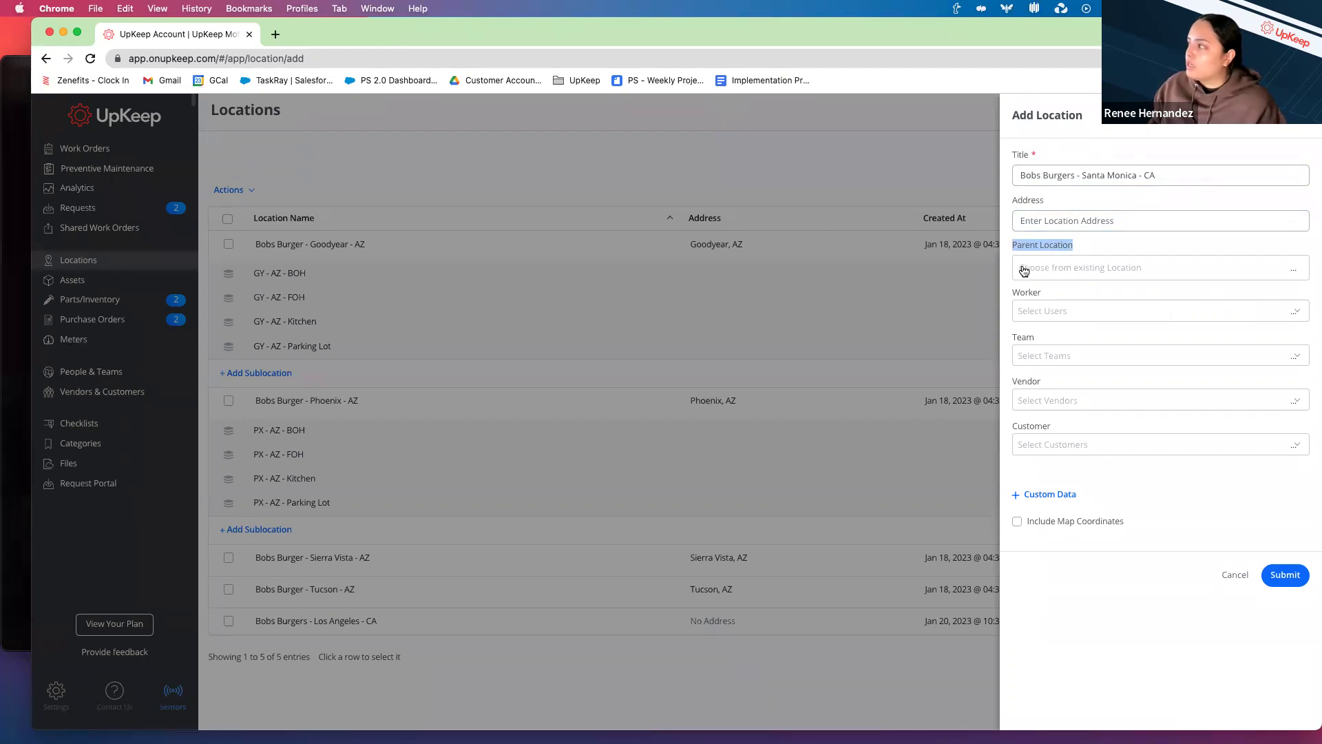
{"action": "left_click_drag", "start_coordinate": [1015, 293], "coordinate": [1052, 291]}
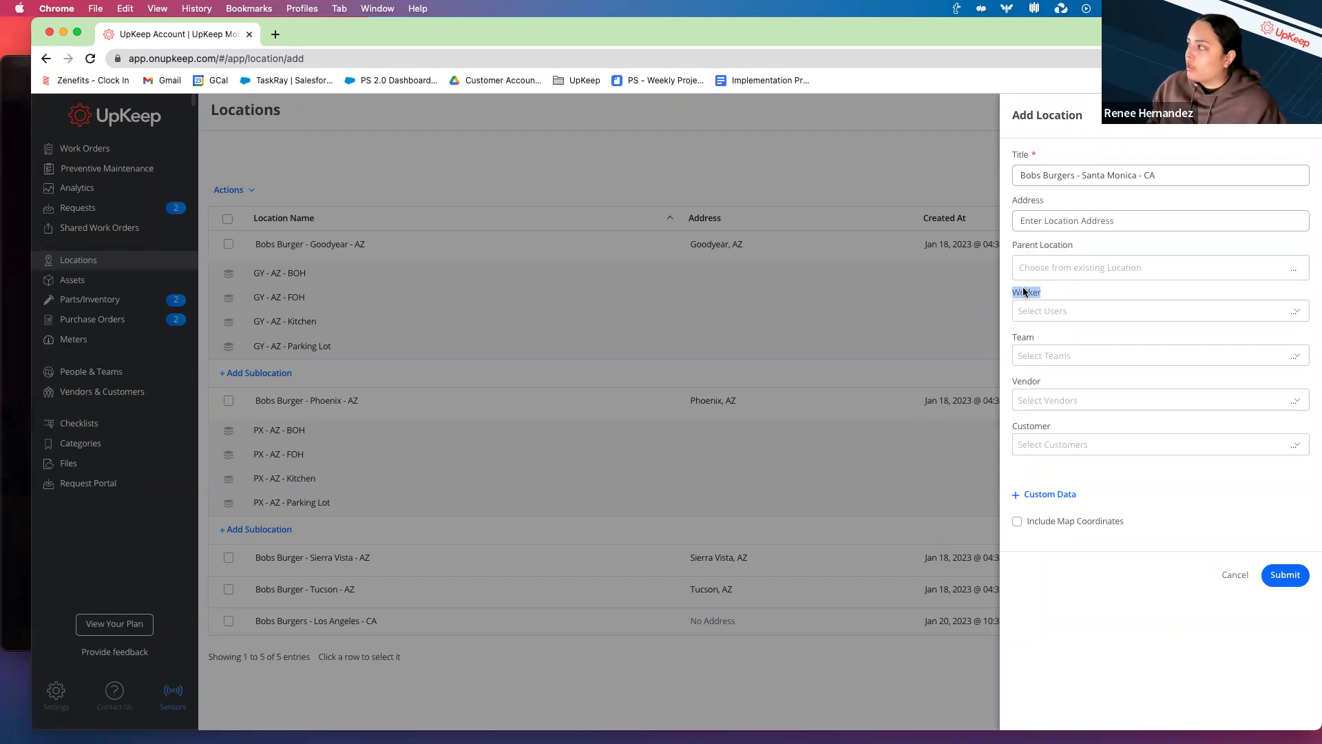
{"action": "left_click_drag", "start_coordinate": [1010, 337], "coordinate": [1037, 337]}
{"action": "left_click_drag", "start_coordinate": [1011, 383], "coordinate": [1036, 383]}
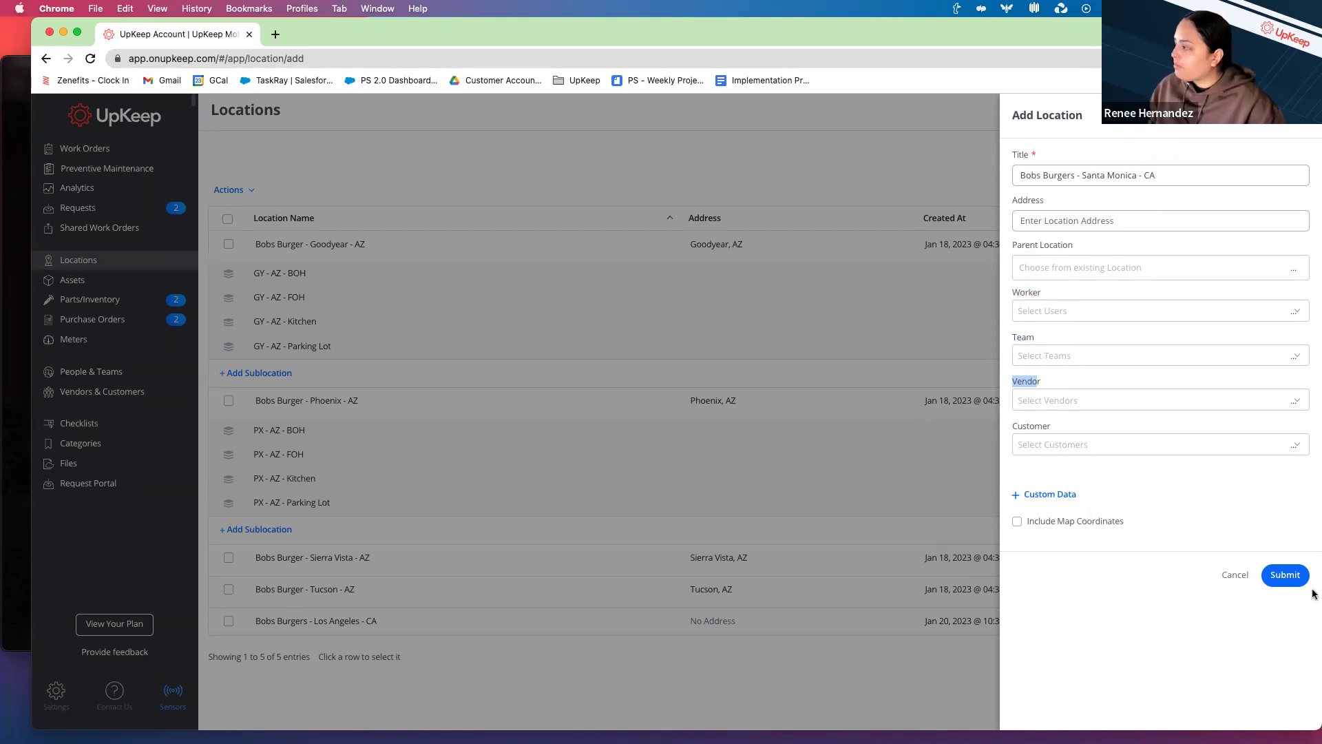
{"action": "left_click", "coordinate": [1275, 578]}
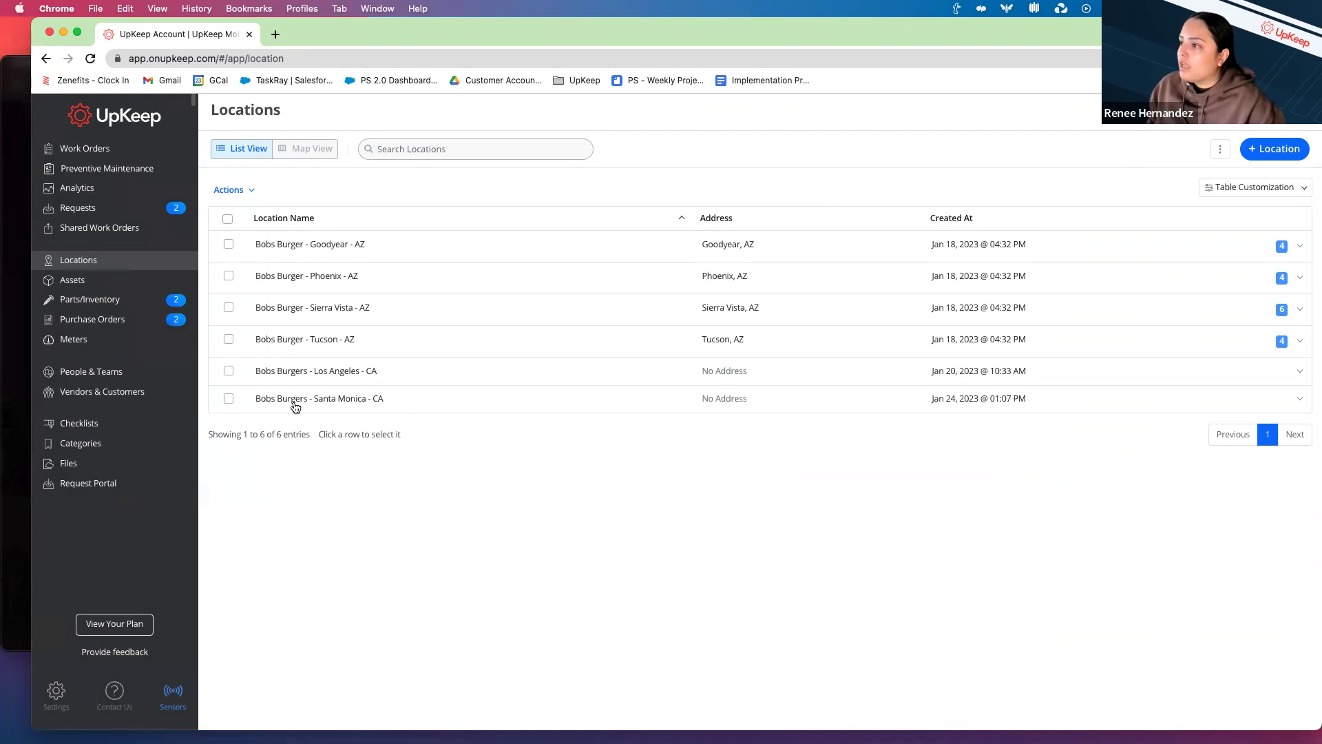
- Expand the new Santa Monica location to view its sublocation option and open the import option for locations
{"action": "left_click", "coordinate": [1300, 399]}
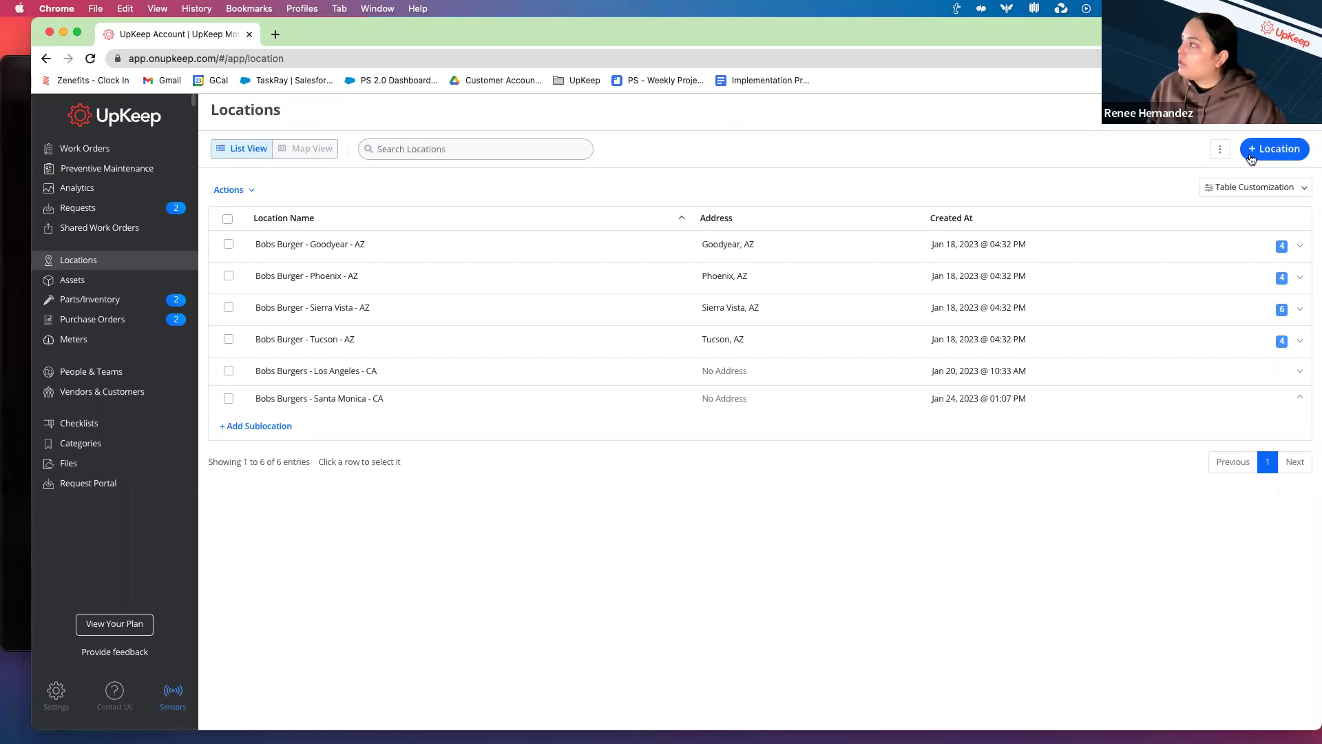
{"action": "left_click", "coordinate": [1224, 151]}
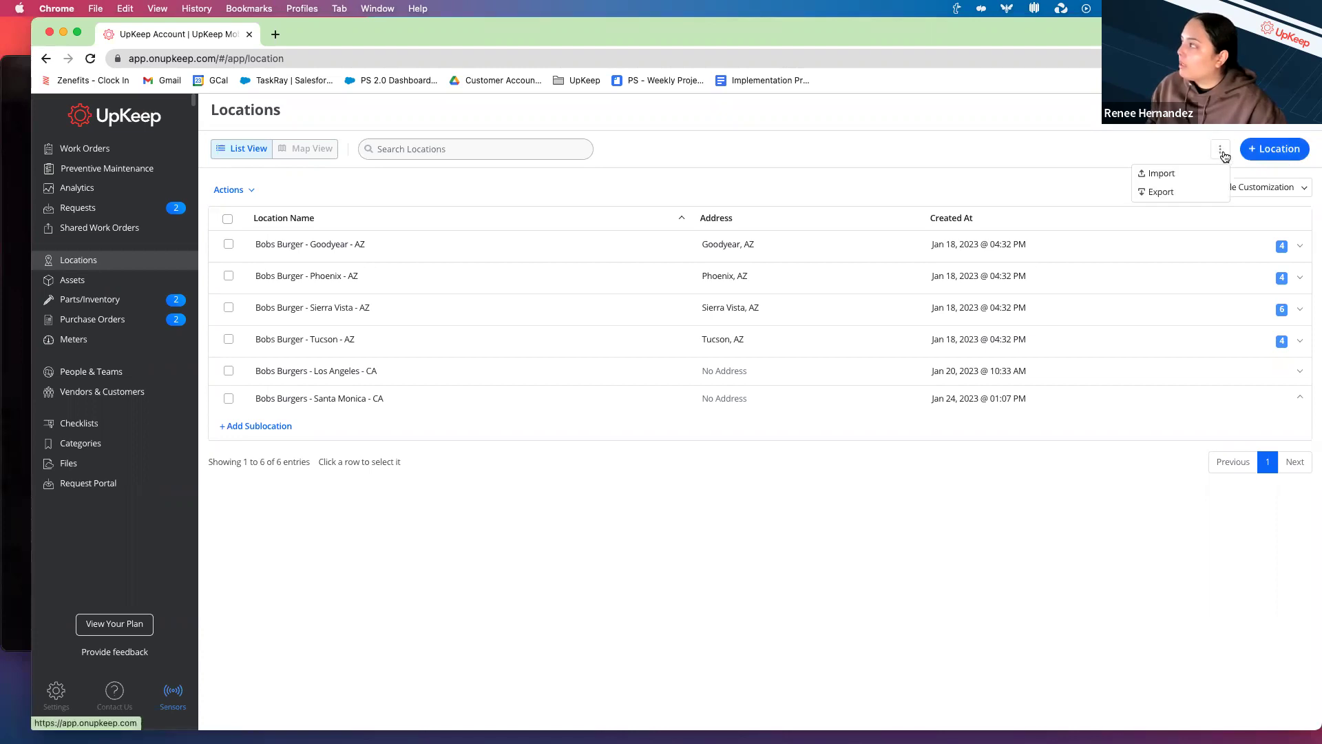
{"action": "left_click", "coordinate": [1162, 173]}
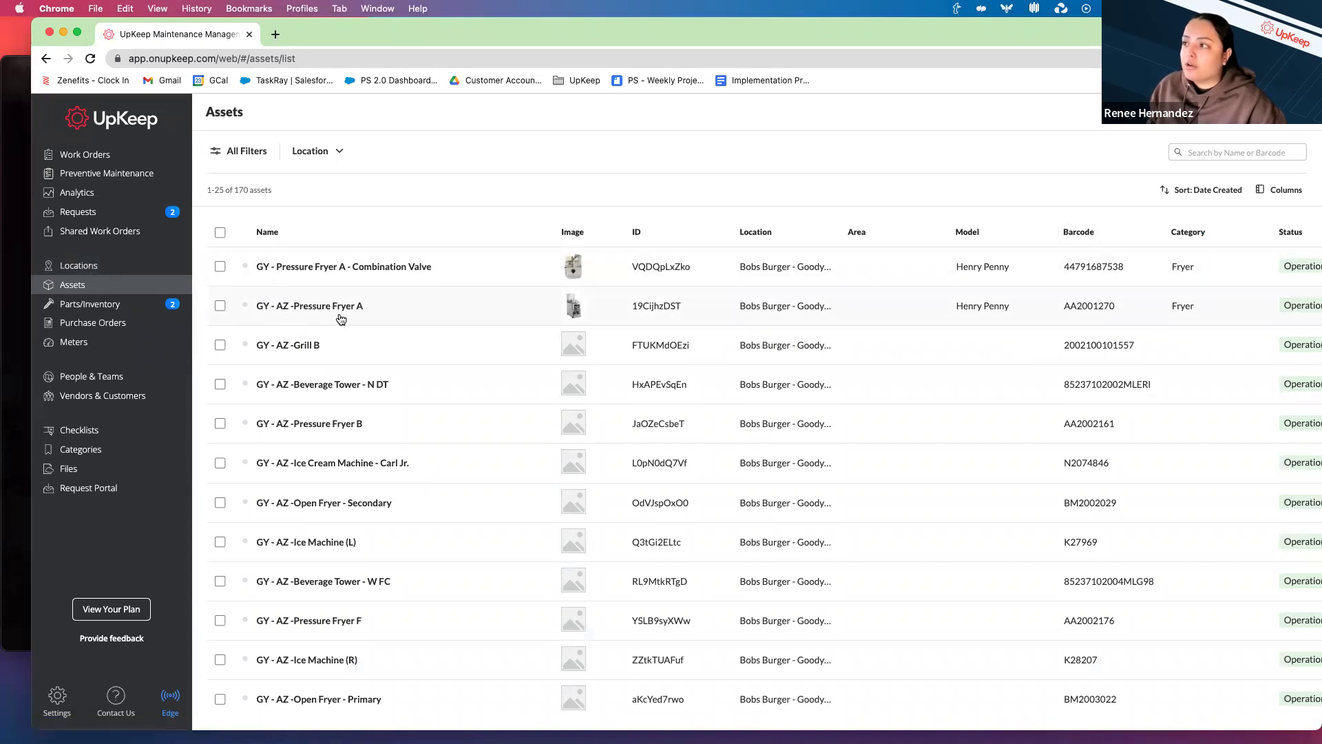
- Look over the assets list and open the asset "GY - AZ -Pressure Fryer A"
{"action": "scroll", "coordinate": [325, 320], "scroll_direction": "right", "scroll_amount": 1}
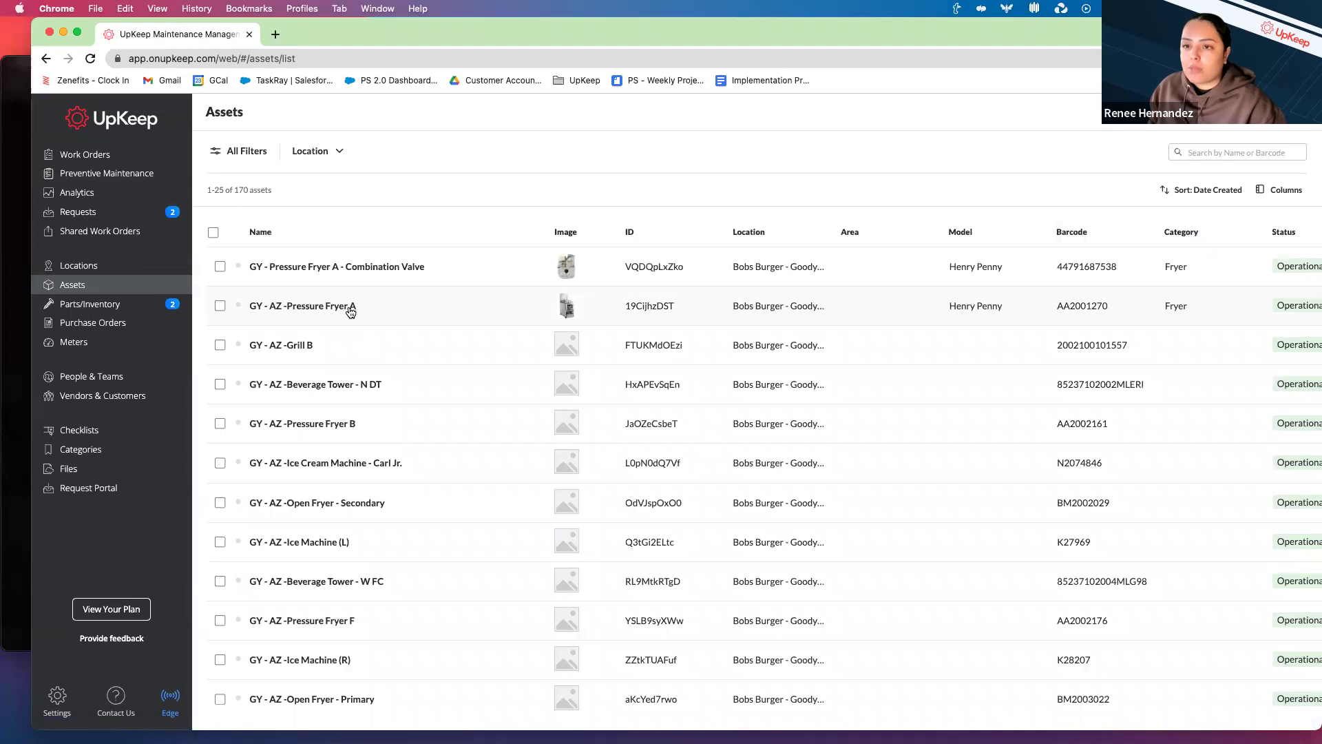
{"action": "scroll", "coordinate": [350, 313], "scroll_direction": "left", "scroll_amount": 1}
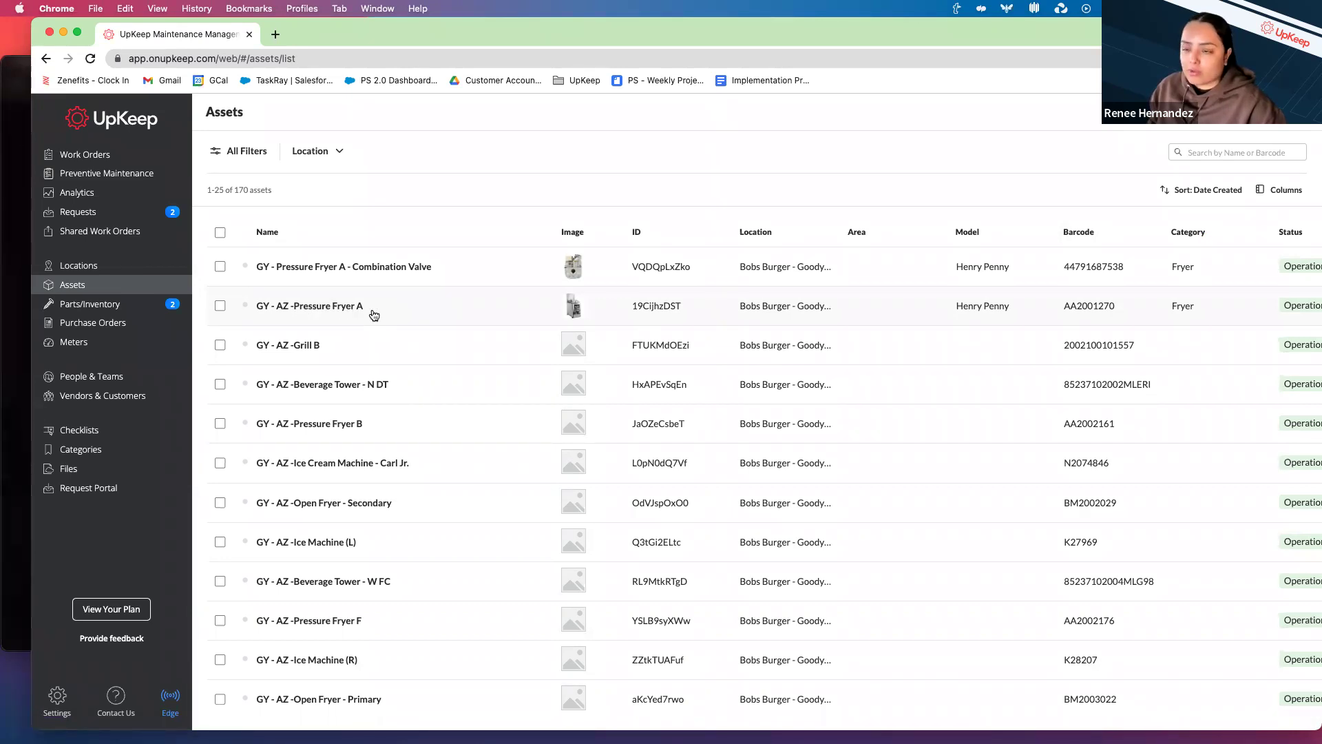
{"action": "scroll", "coordinate": [371, 313], "scroll_direction": "down", "scroll_amount": 1}
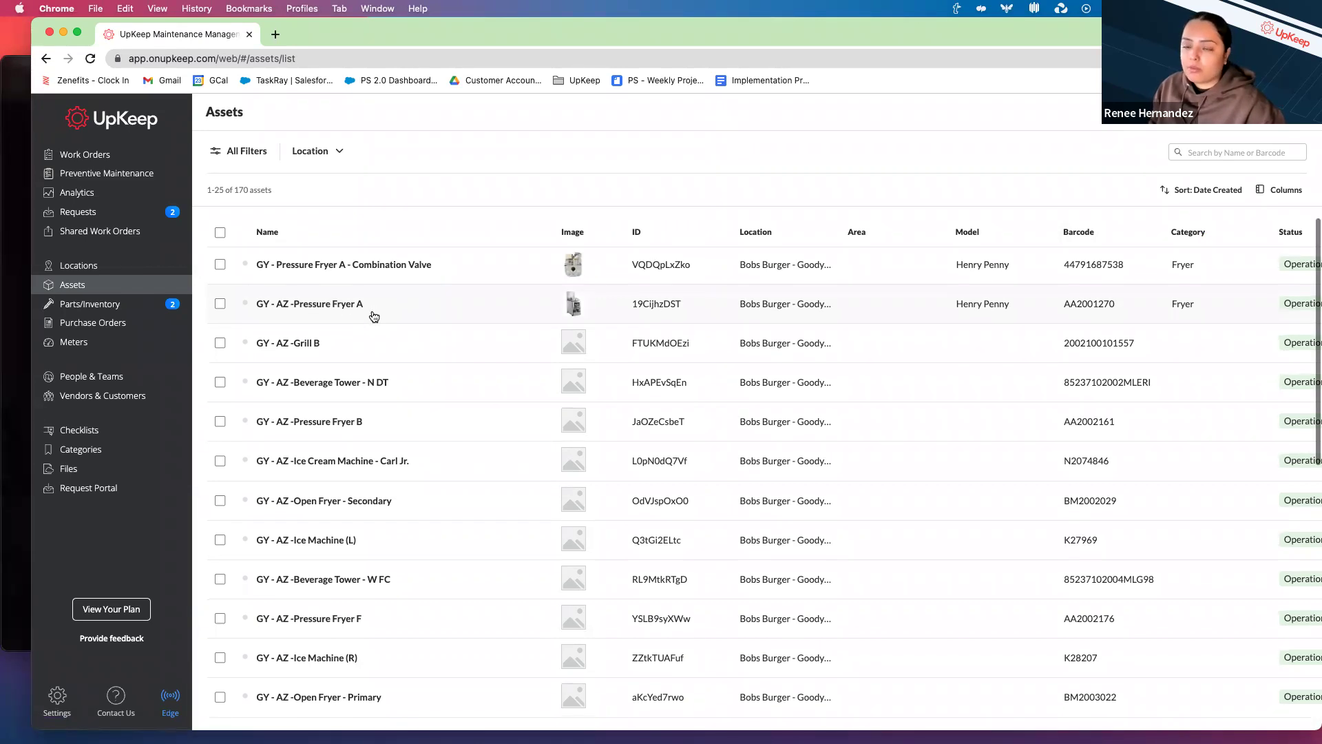
{"action": "left_click", "coordinate": [307, 311]}
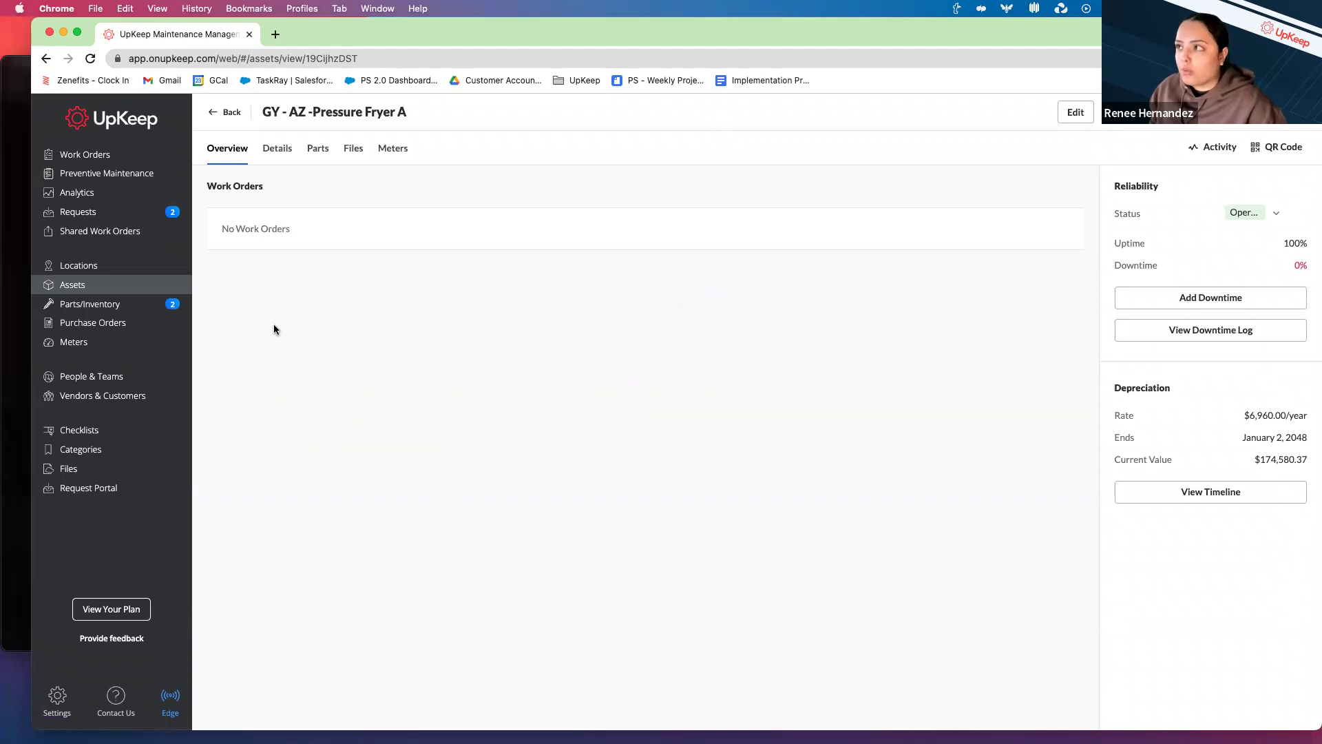
- Review Pressure Fryer A's details, including its asset information, depreciation, vendor, service and warranty dates, and custom data
{"action": "left_click", "coordinate": [278, 152]}
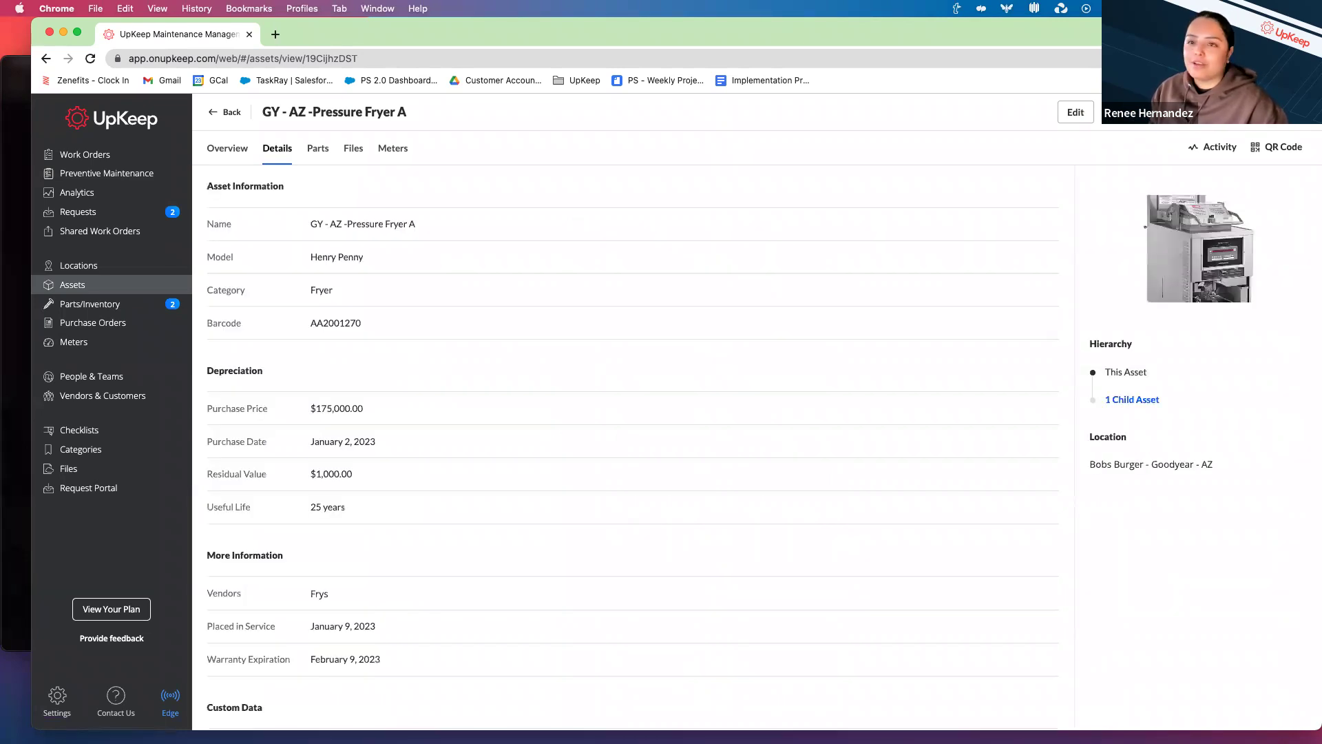
{"action": "left_click_drag", "start_coordinate": [301, 225], "coordinate": [467, 232]}
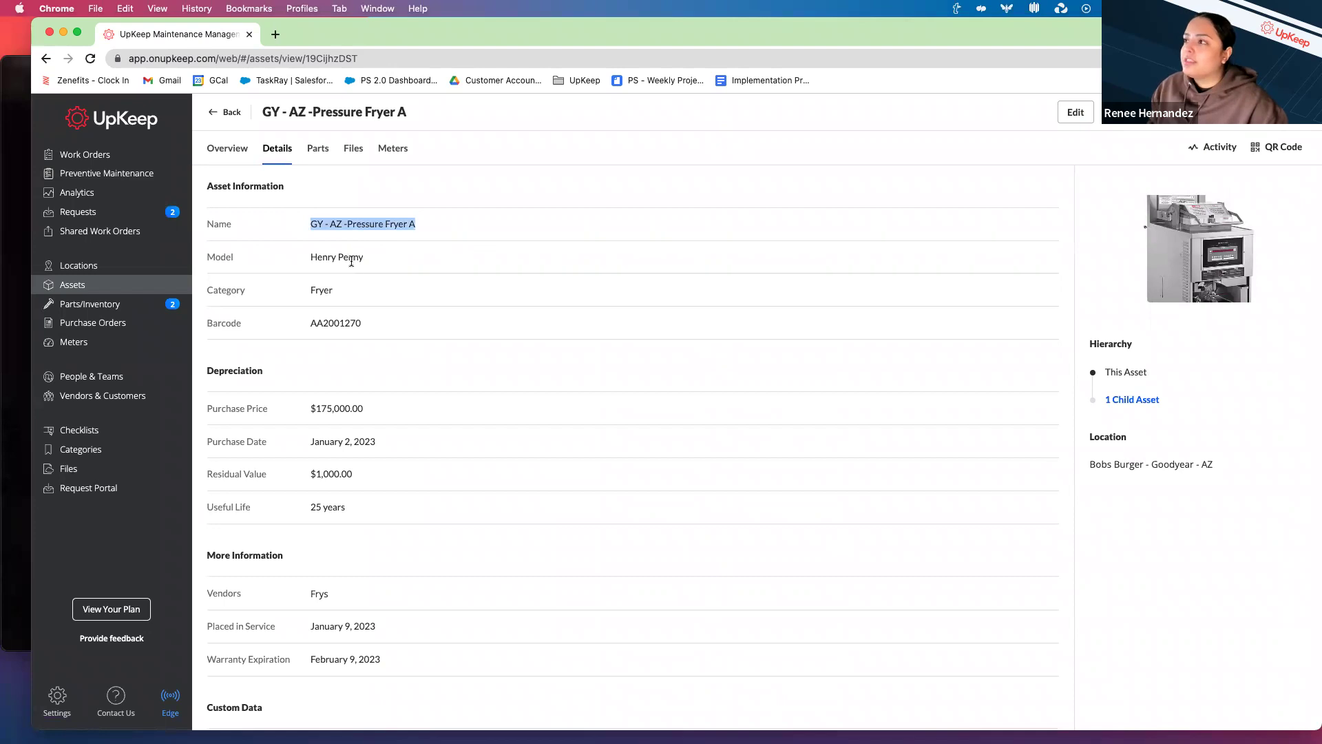
{"action": "left_click_drag", "start_coordinate": [308, 259], "coordinate": [420, 265]}
{"action": "left_click_drag", "start_coordinate": [315, 292], "coordinate": [320, 295]}
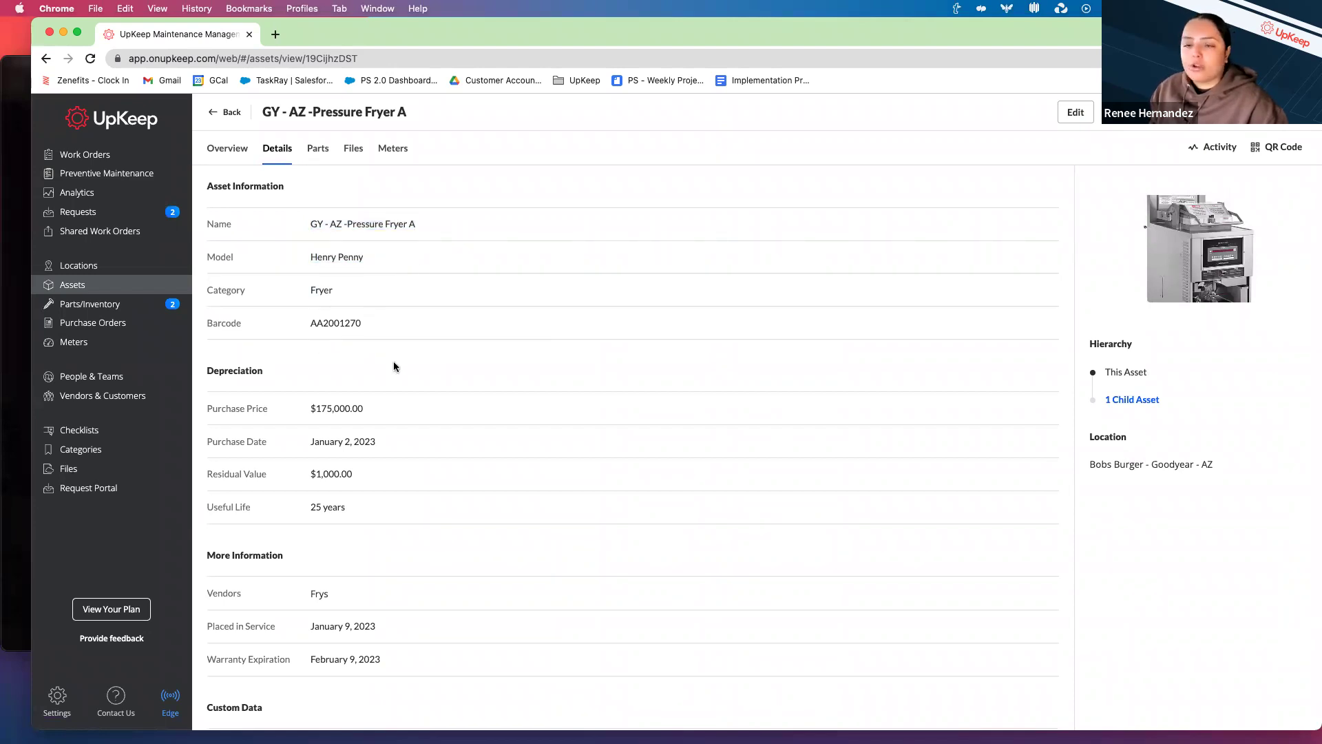
{"action": "scroll", "coordinate": [394, 363], "scroll_direction": "down", "scroll_amount": 1}
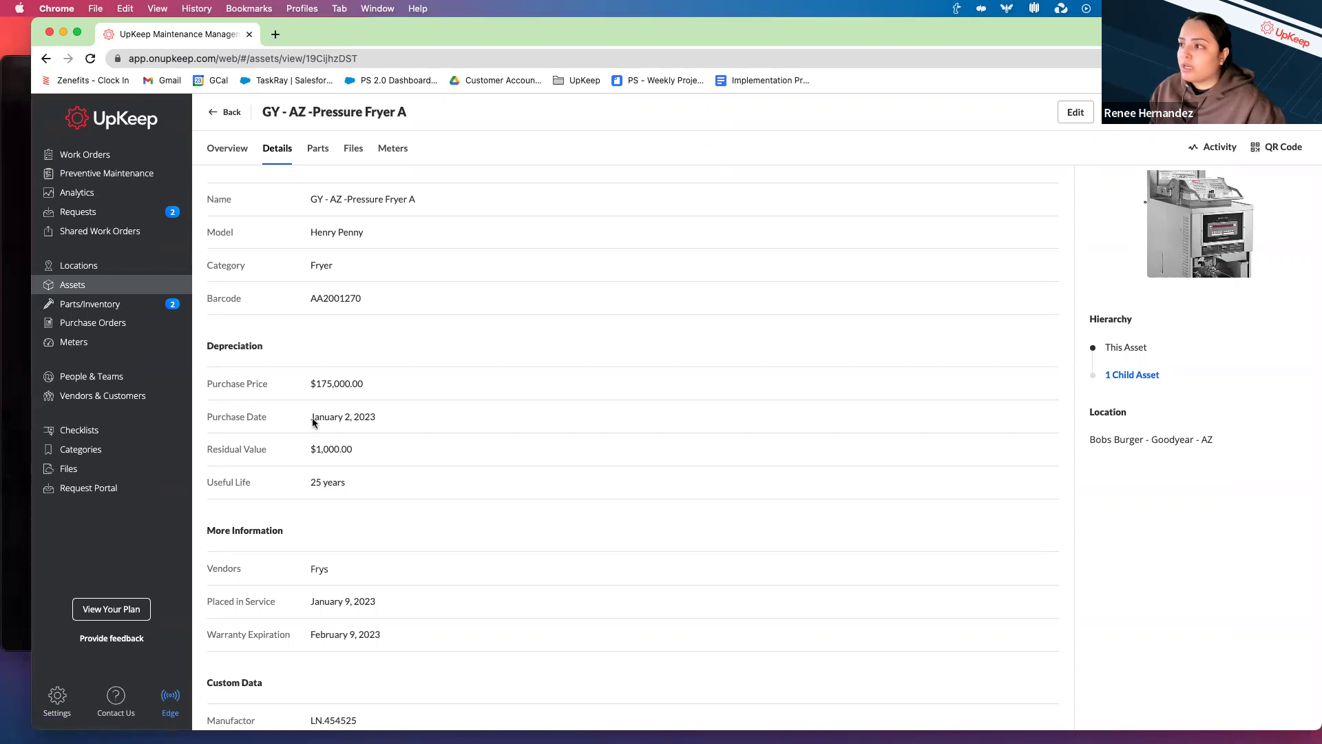
{"action": "scroll", "coordinate": [393, 546], "scroll_direction": "down", "scroll_amount": 2}
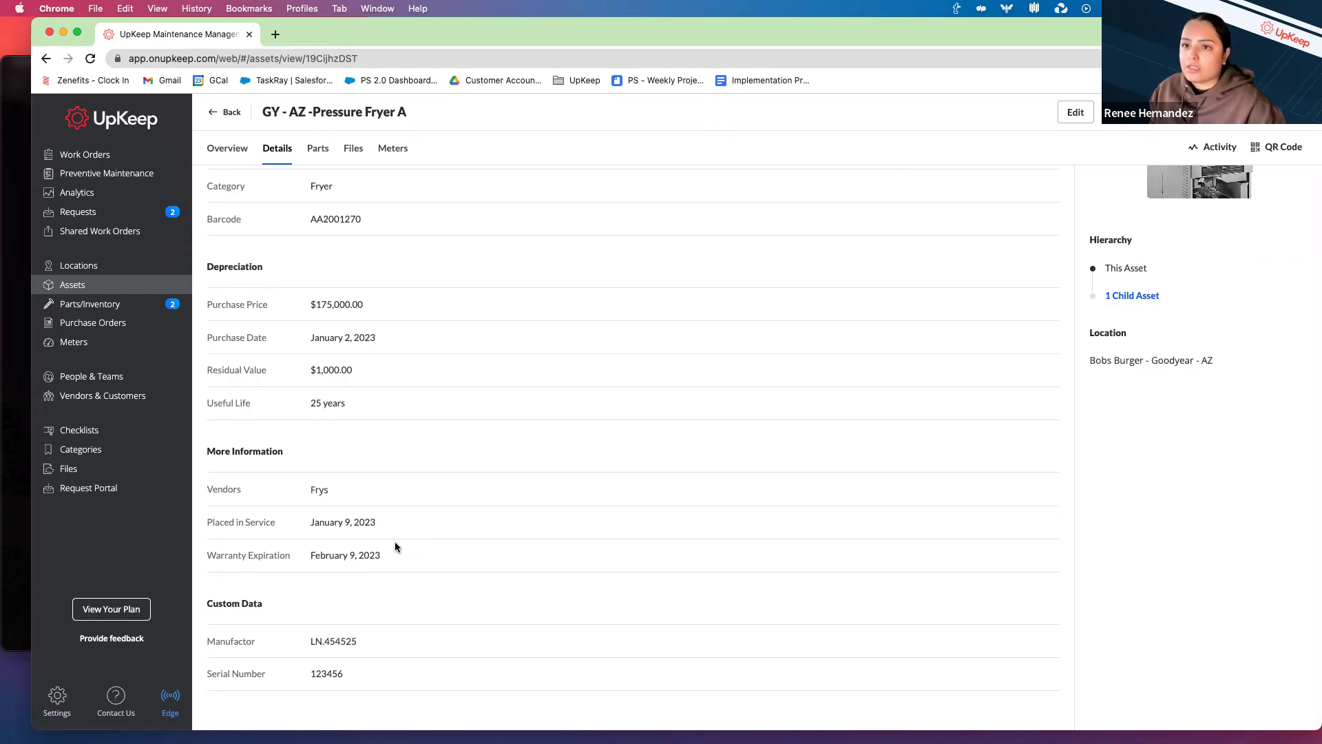
{"action": "scroll", "coordinate": [403, 476], "scroll_direction": "up", "scroll_amount": 3}
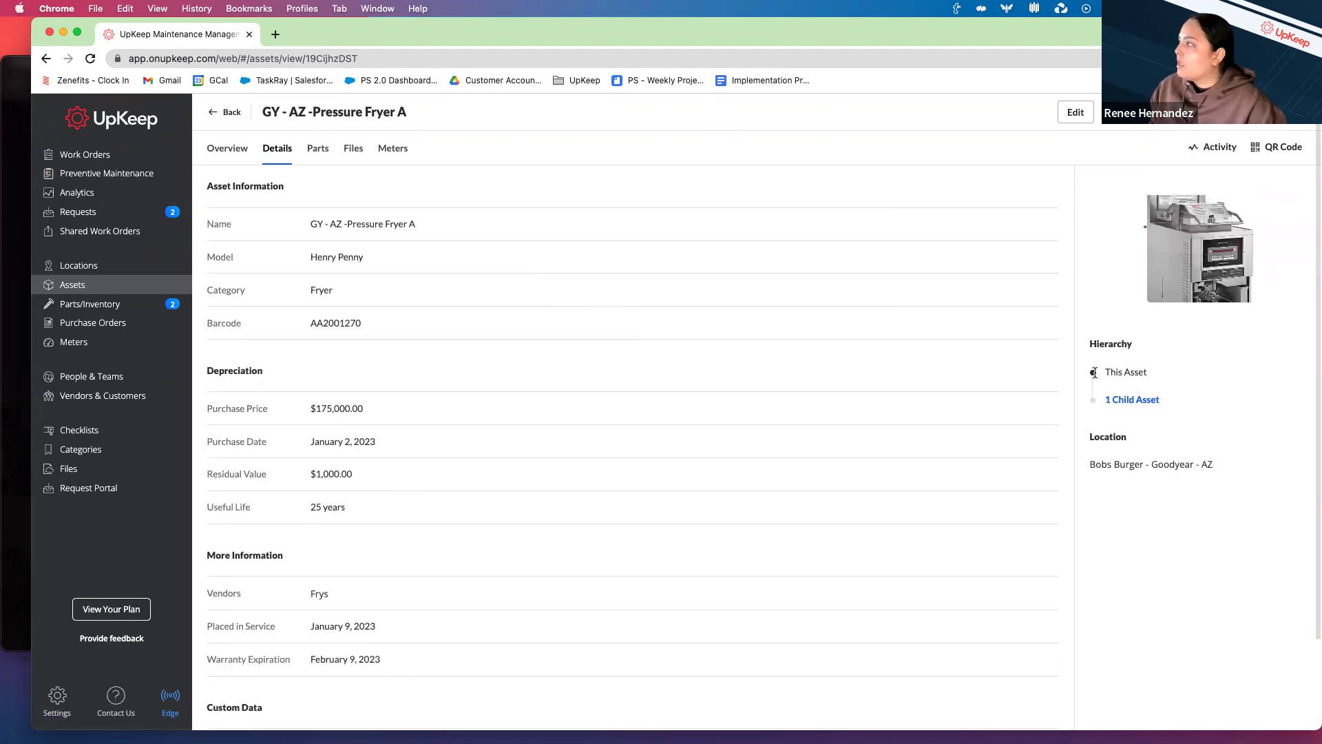
- View the fryer's photo at full size, close it, and examine the asset's hierarchy and assigned location
{"action": "left_click", "coordinate": [1232, 250]}
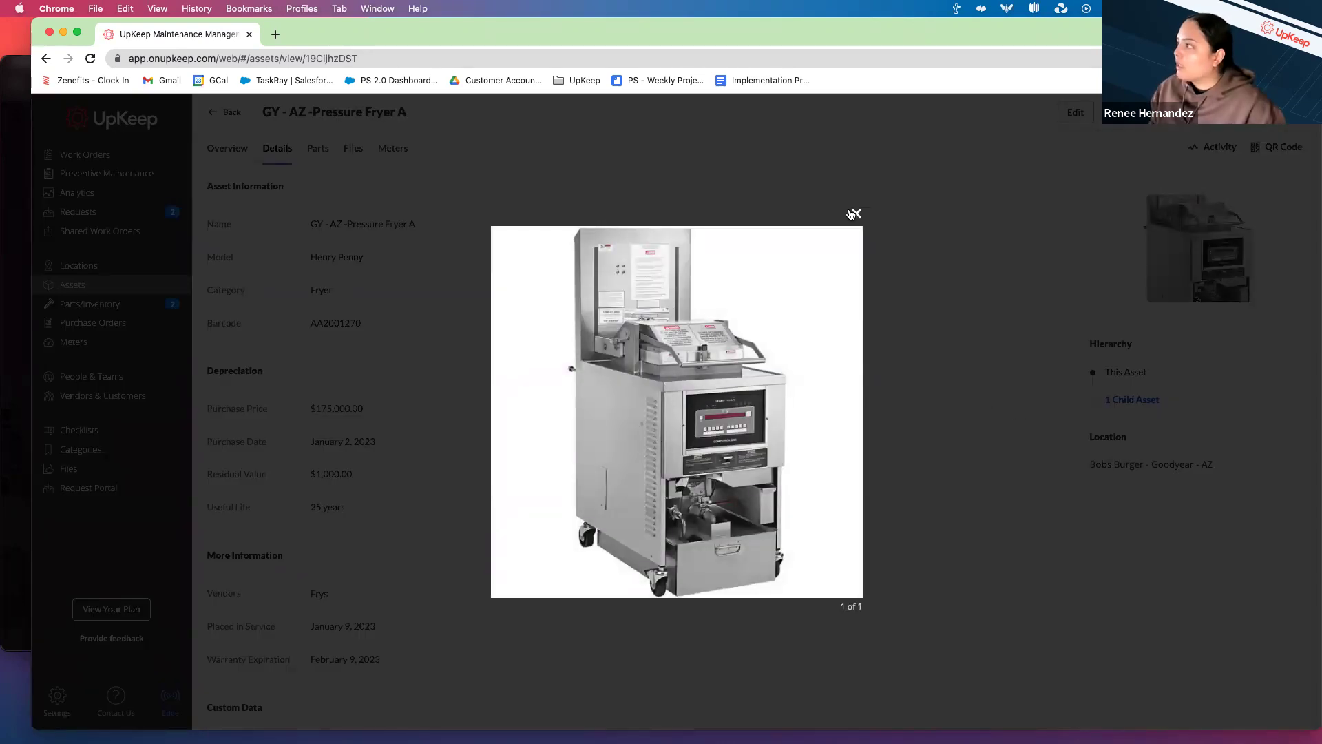
{"action": "left_click", "coordinate": [856, 213]}
{"action": "triple_click", "coordinate": [1120, 371]}
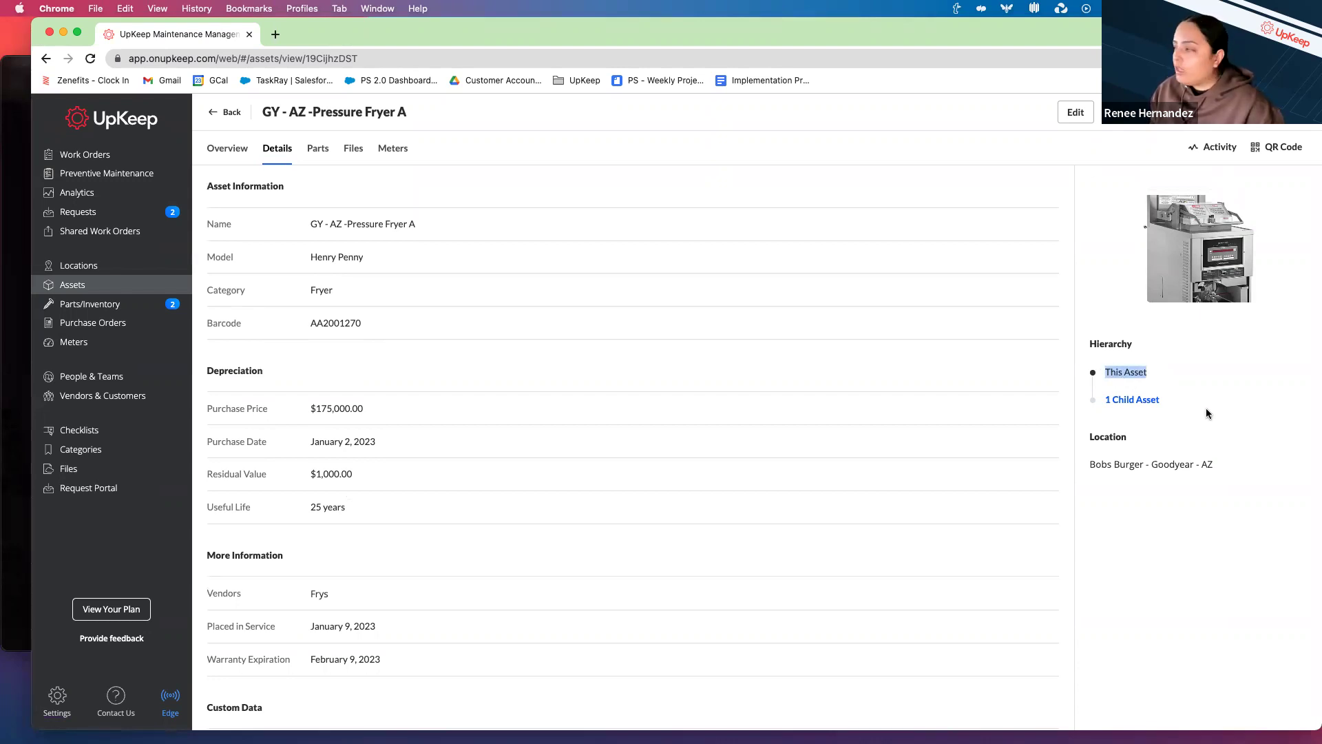
{"action": "left_click", "coordinate": [1146, 372]}
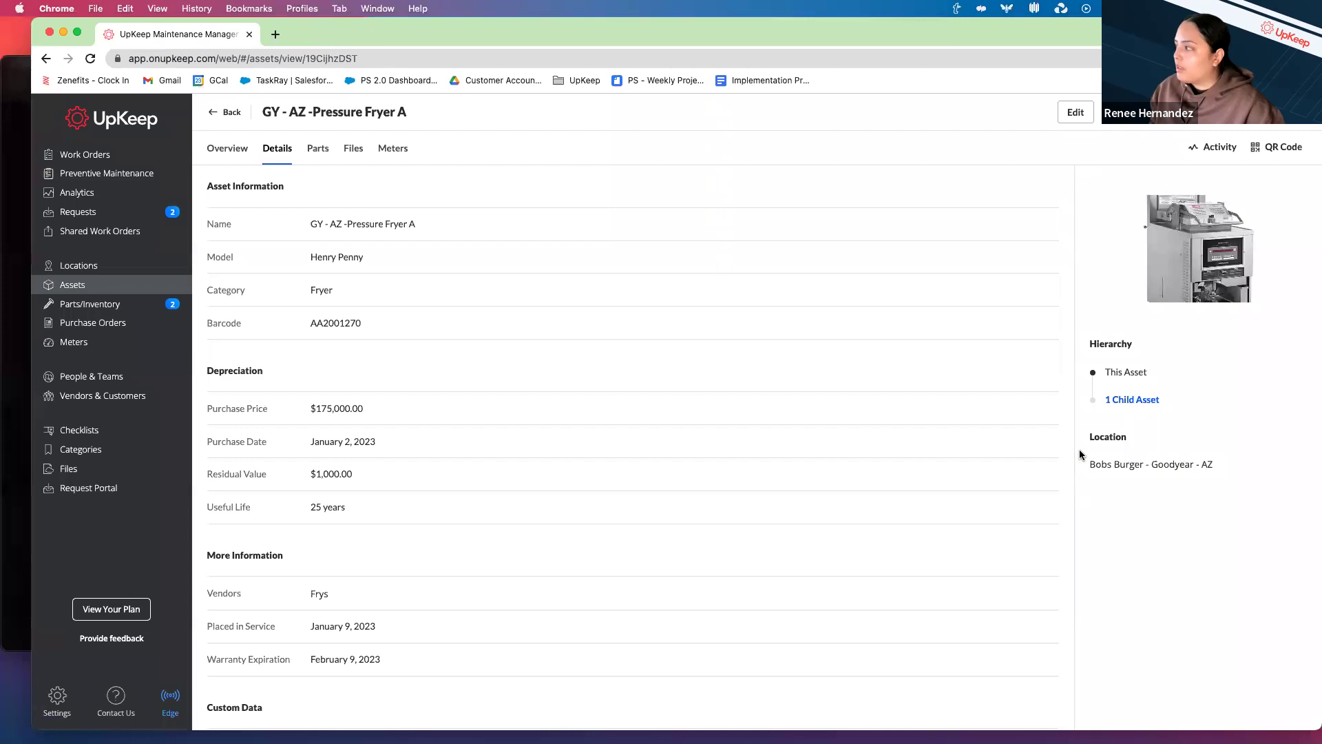
{"action": "left_click_drag", "start_coordinate": [1078, 463], "coordinate": [1237, 475]}
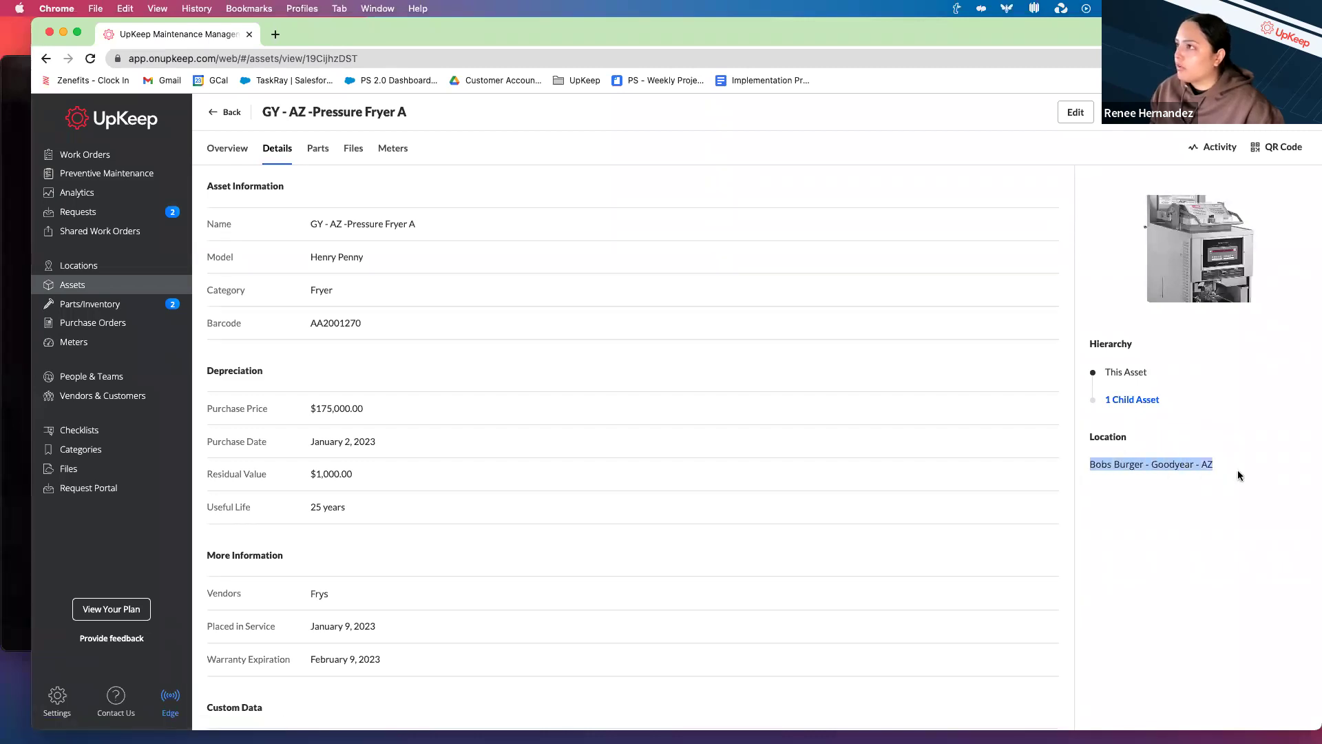
- Check the parts, files and meters associated with Pressure Fryer A
{"action": "left_click", "coordinate": [318, 148]}
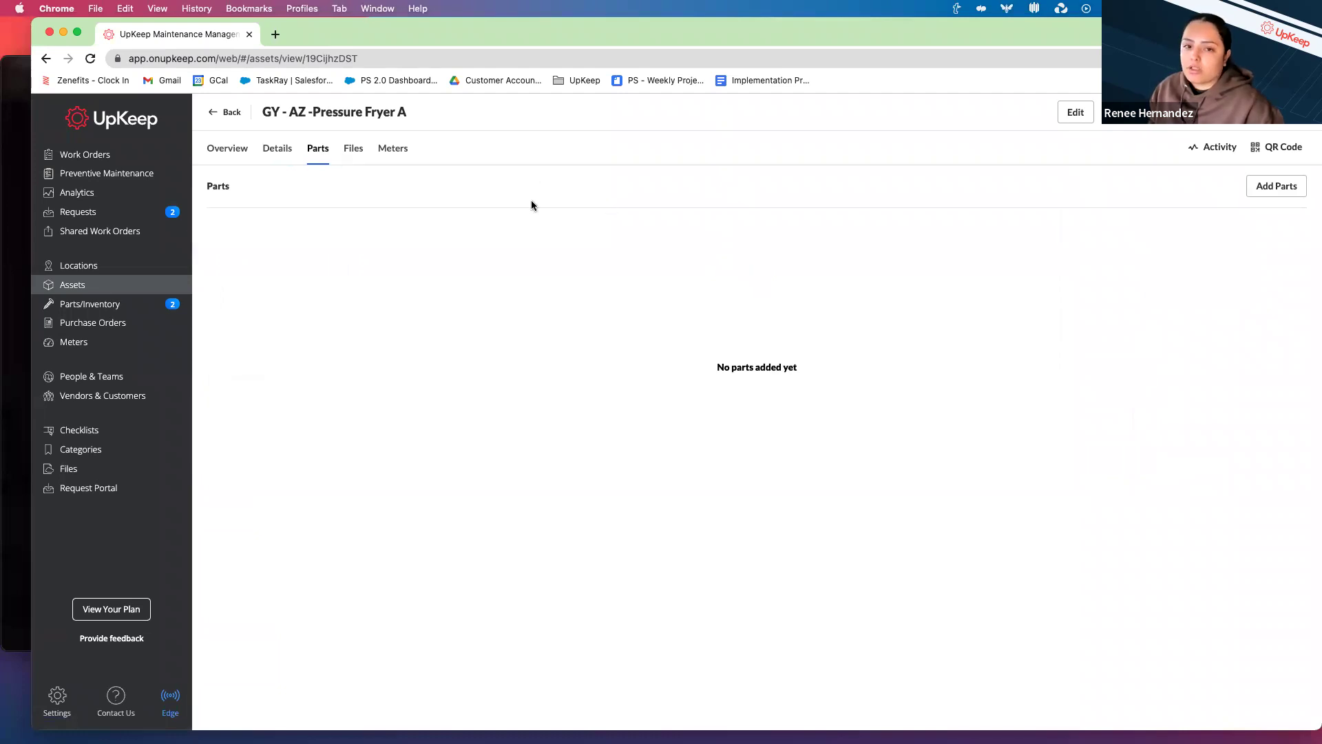
{"action": "left_click", "coordinate": [350, 150]}
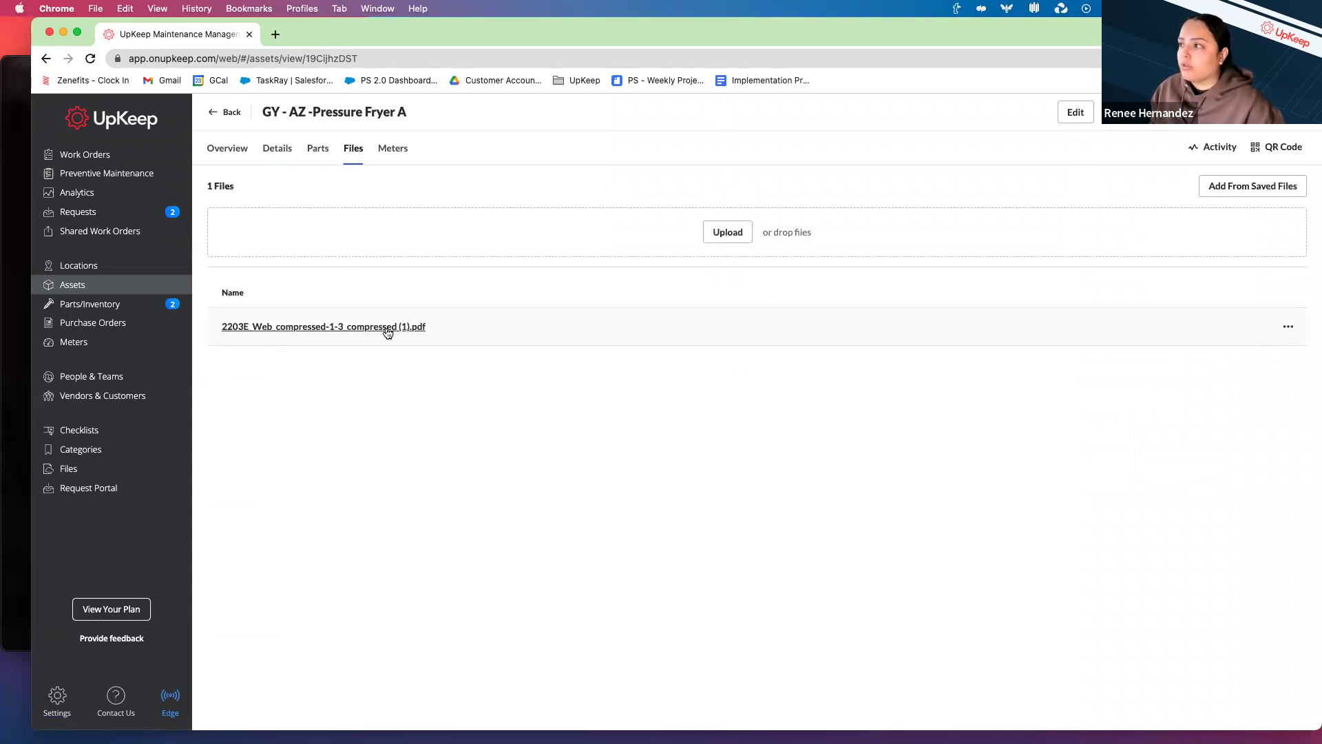
{"action": "left_click", "coordinate": [397, 151]}
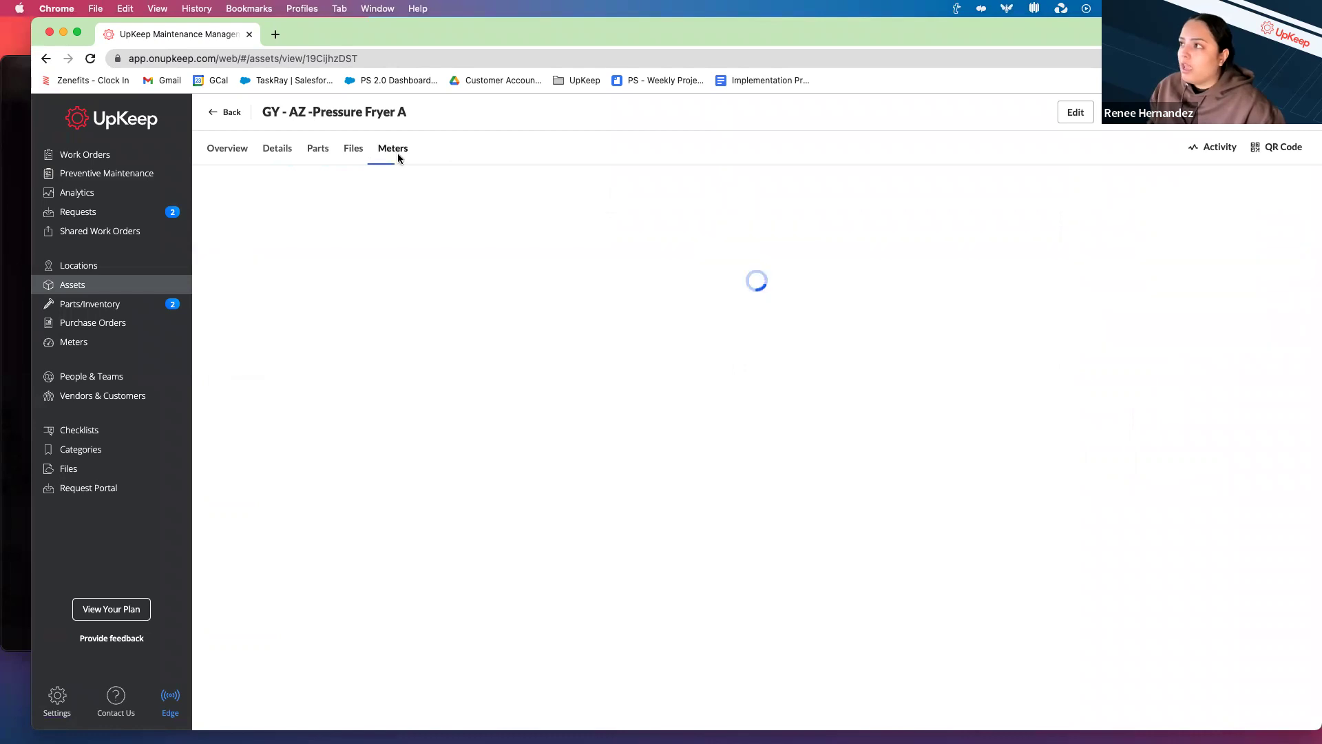
- Return to Pressure Fryer A's details, display its QR code and close the code again
{"action": "left_click", "coordinate": [279, 157]}
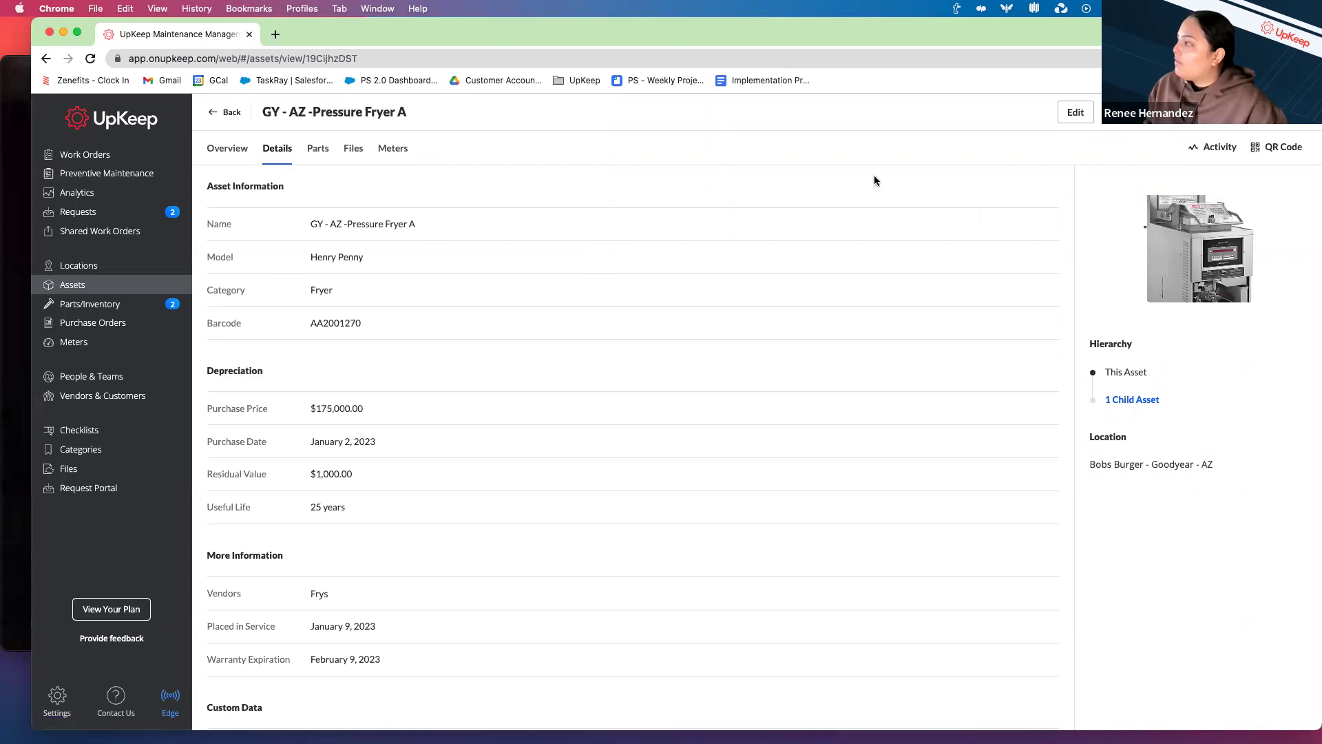
{"action": "left_click", "coordinate": [1282, 153]}
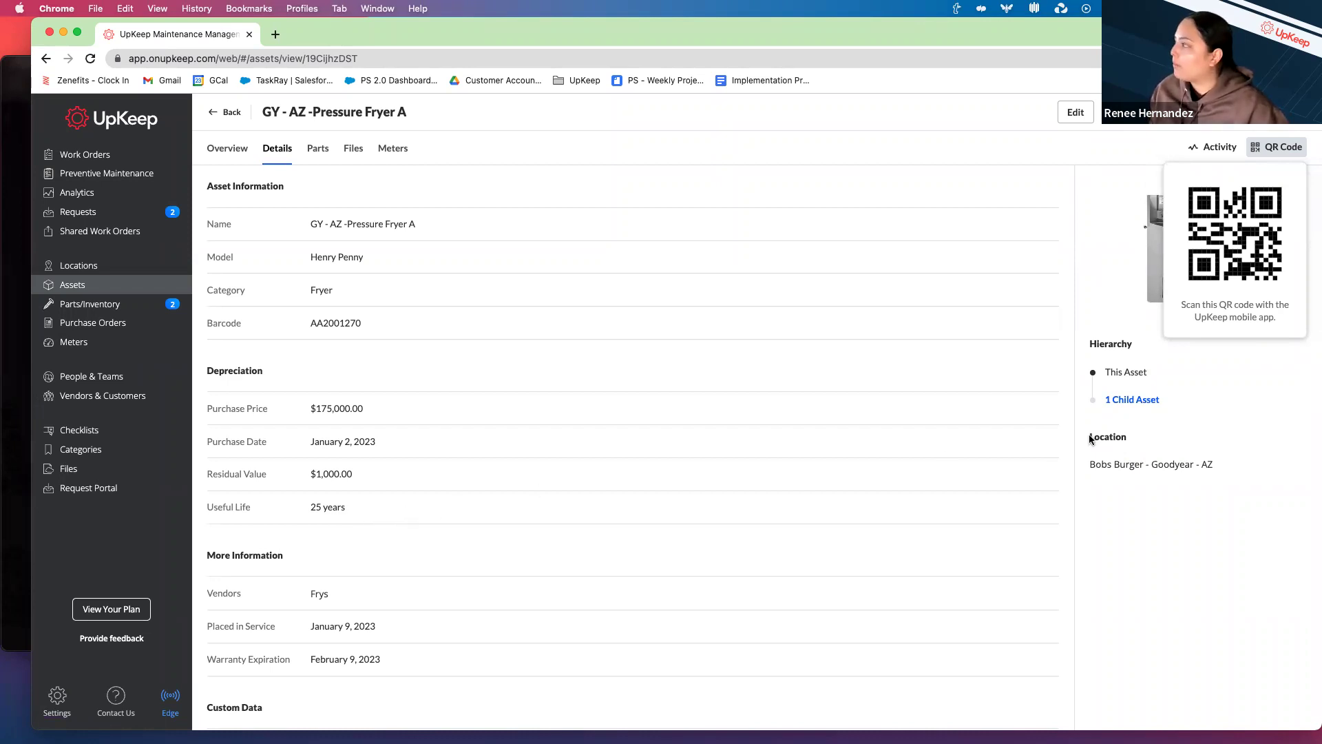
{"action": "left_click", "coordinate": [1299, 391]}
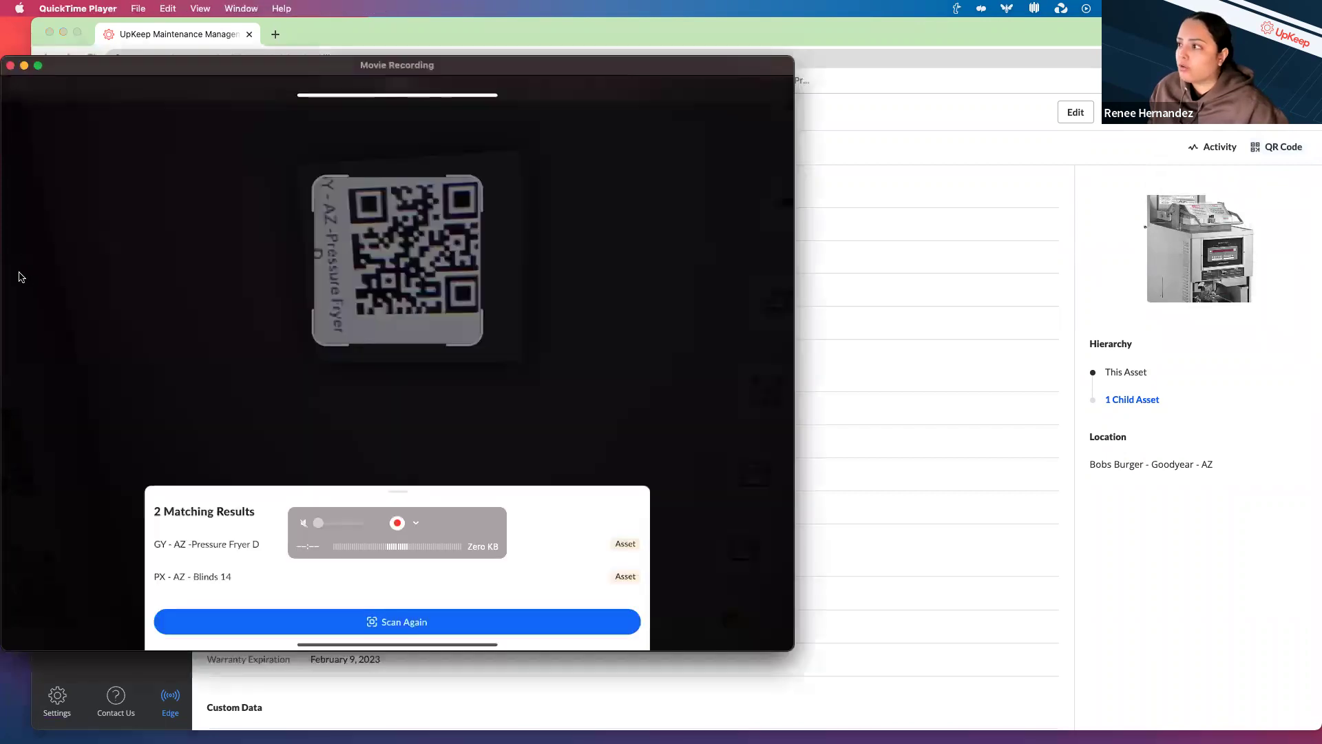
- Switch to the mirrored UpKeep mobile app in QuickTime Player, open its assets list and start the code scanner
{"action": "left_click", "coordinate": [22, 277]}
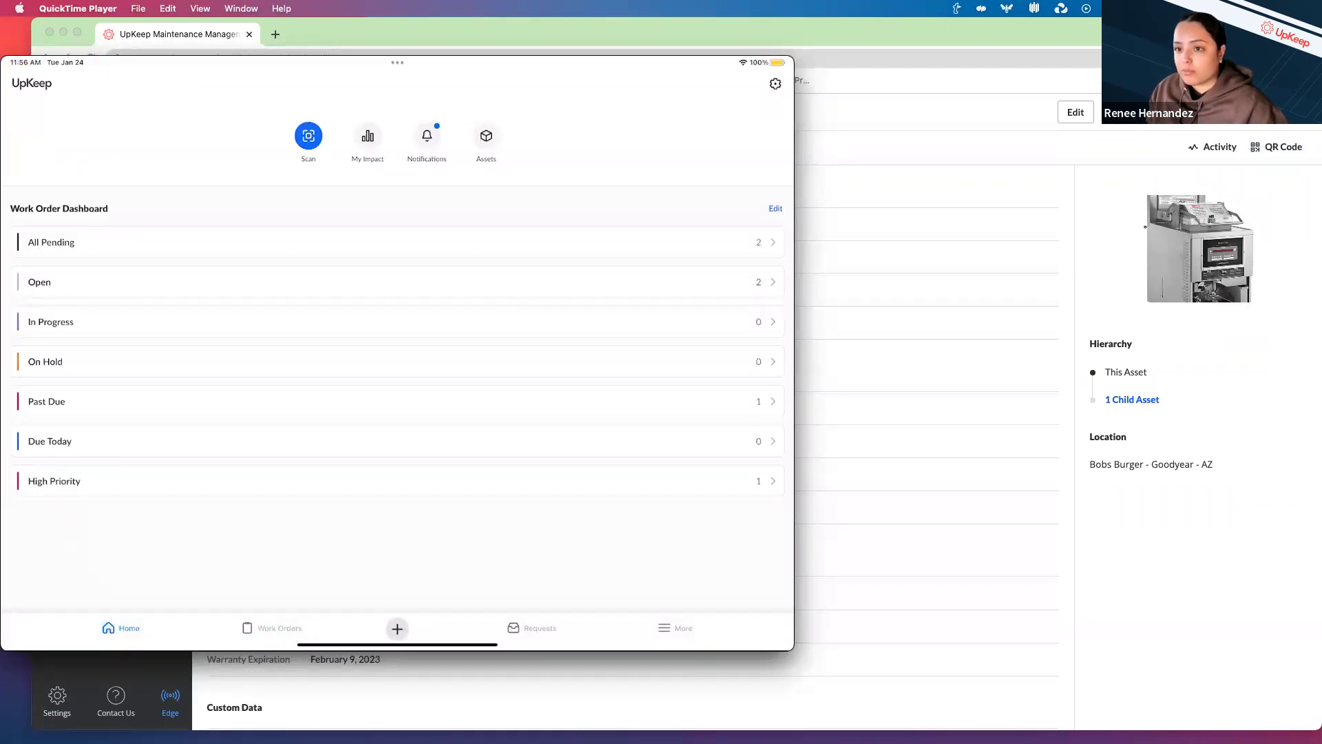
{"action": "mouse_move", "coordinate": [383, 469]}
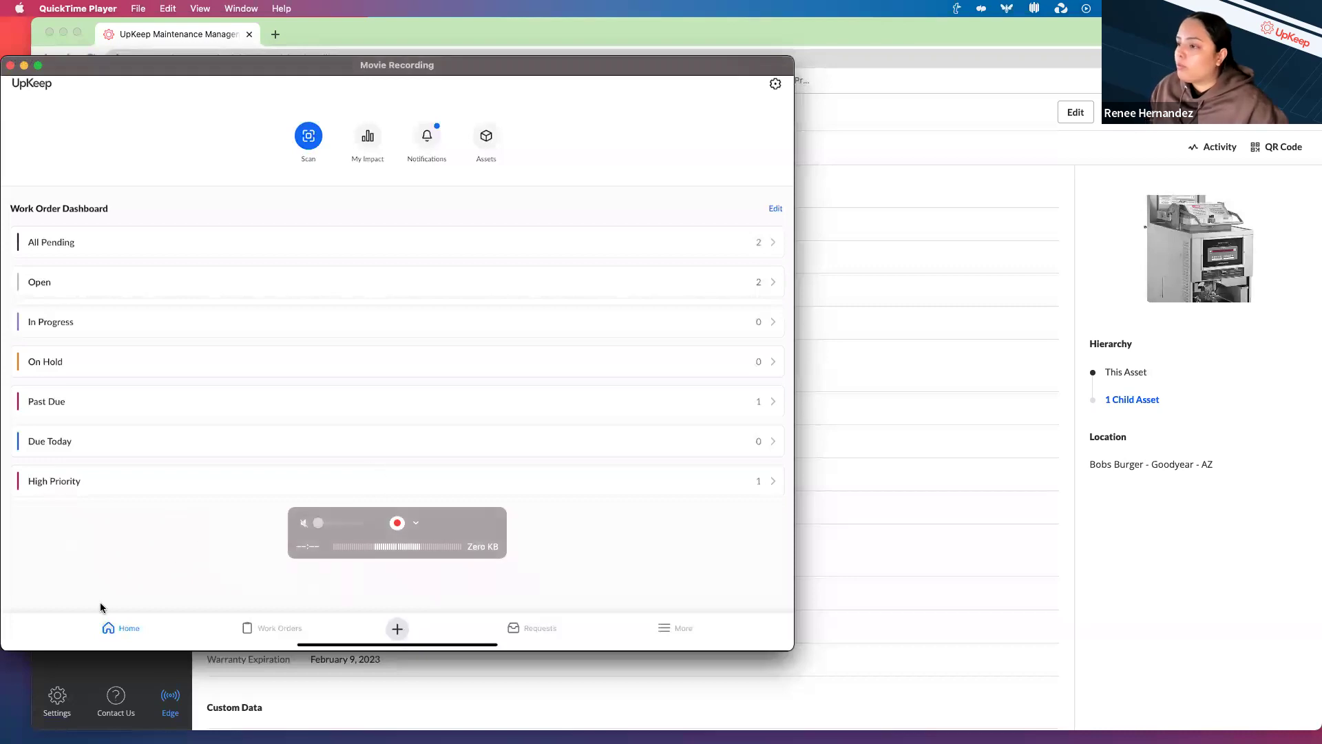
{"action": "left_click", "coordinate": [657, 641]}
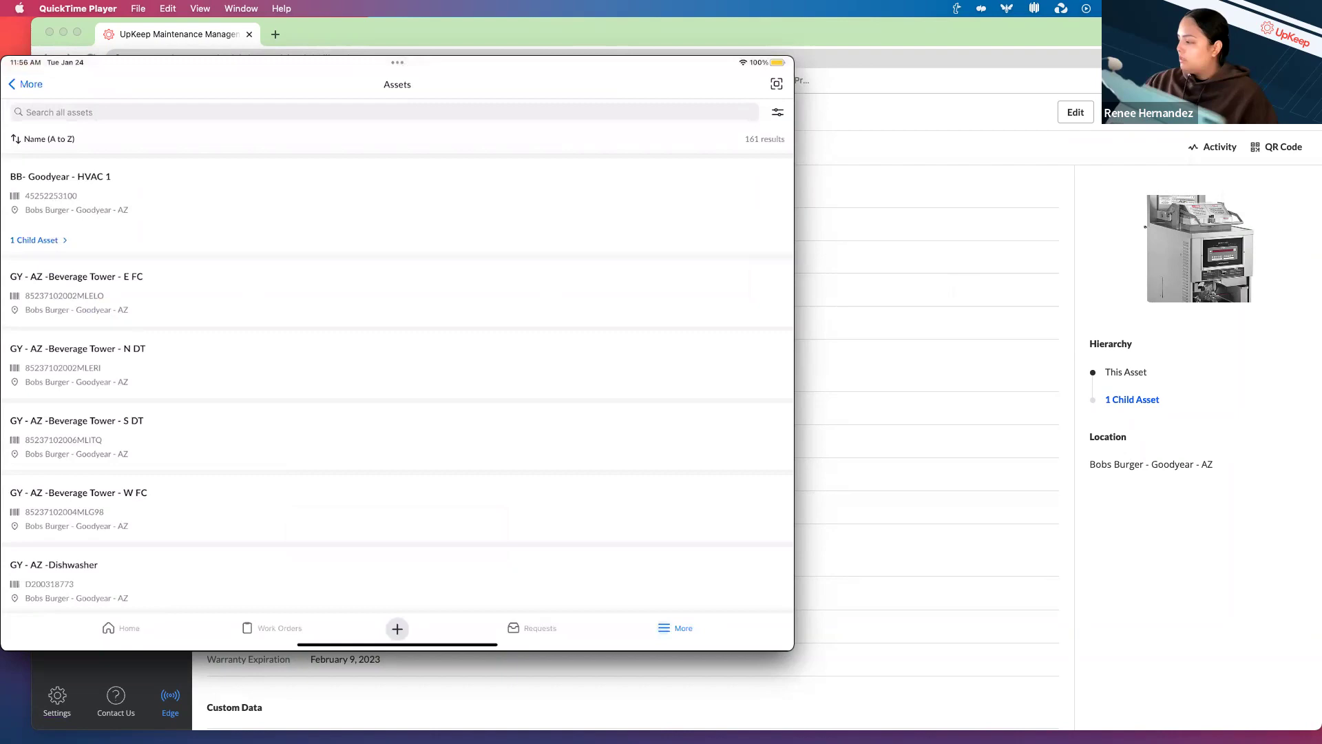
{"action": "left_click", "coordinate": [777, 83]}
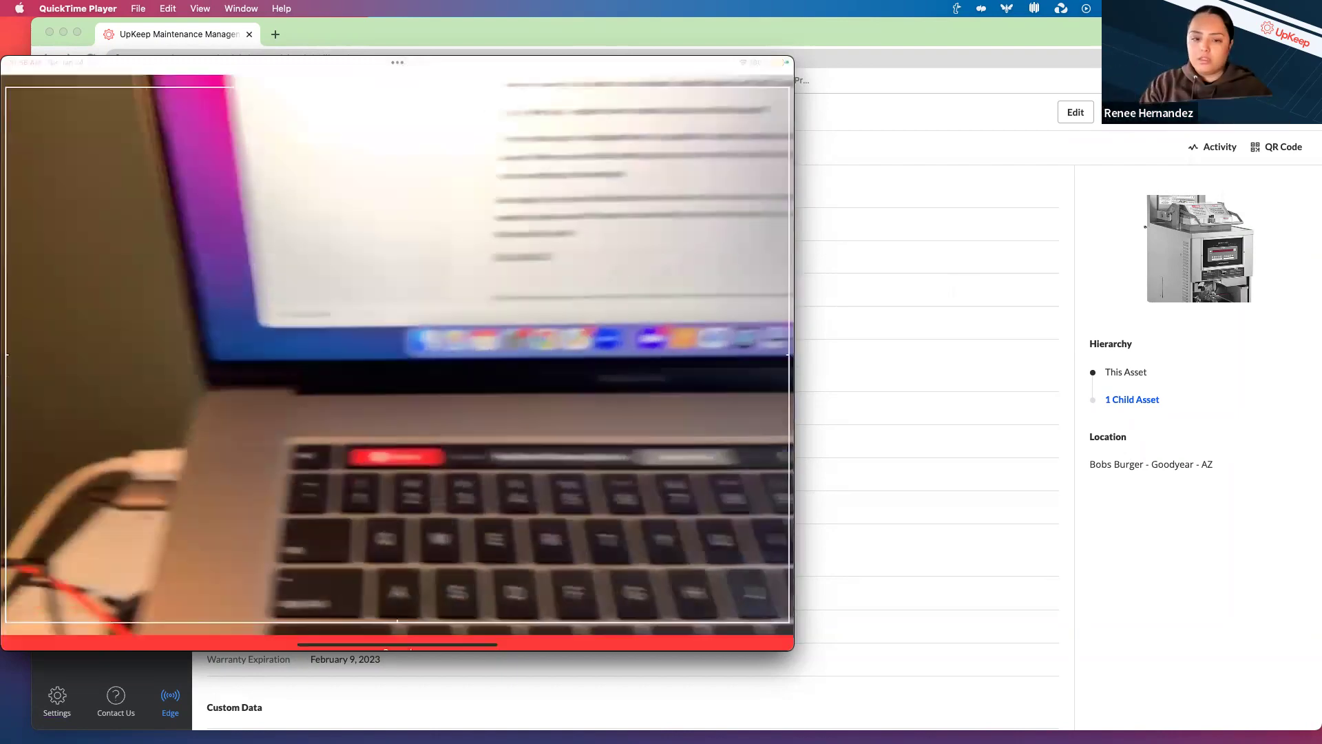
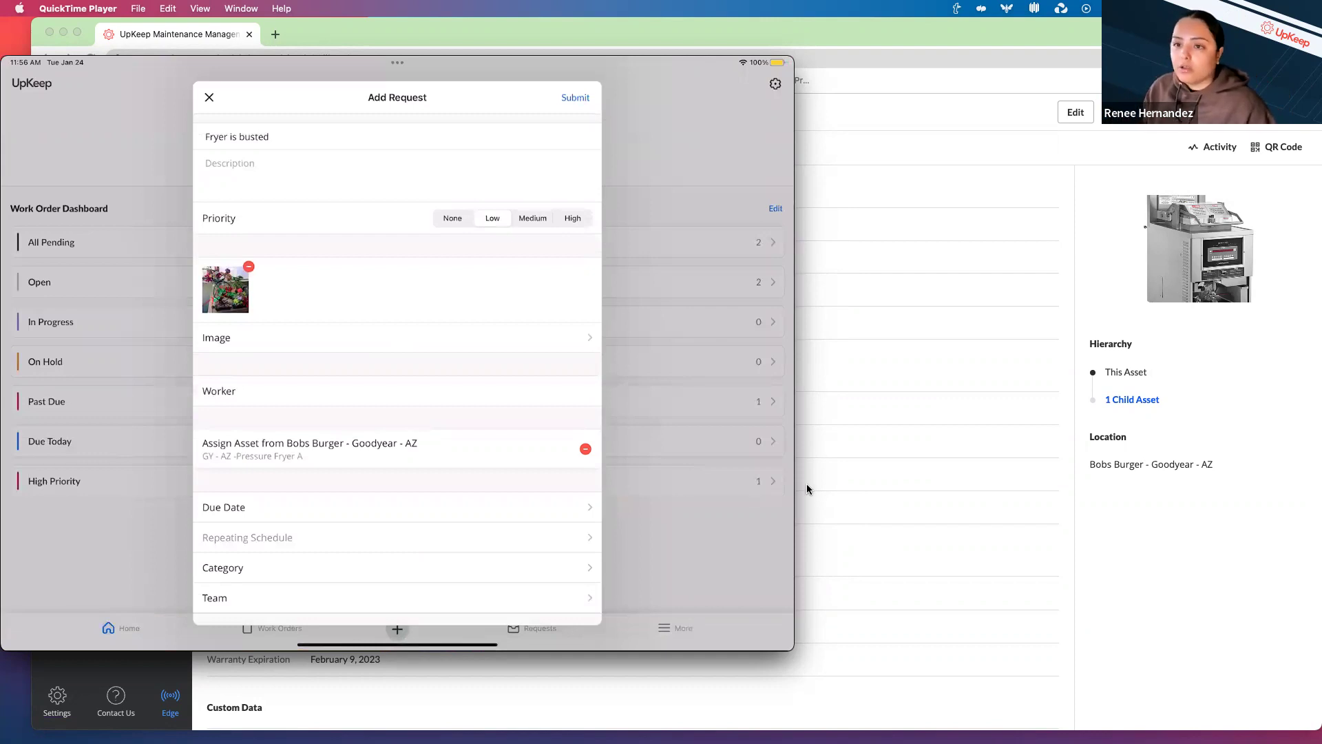
- Check over the low-priority "Fryer is busted" request for Pressure Fryer A in the mobile app and submit it
{"action": "mouse_move", "coordinate": [576, 430]}
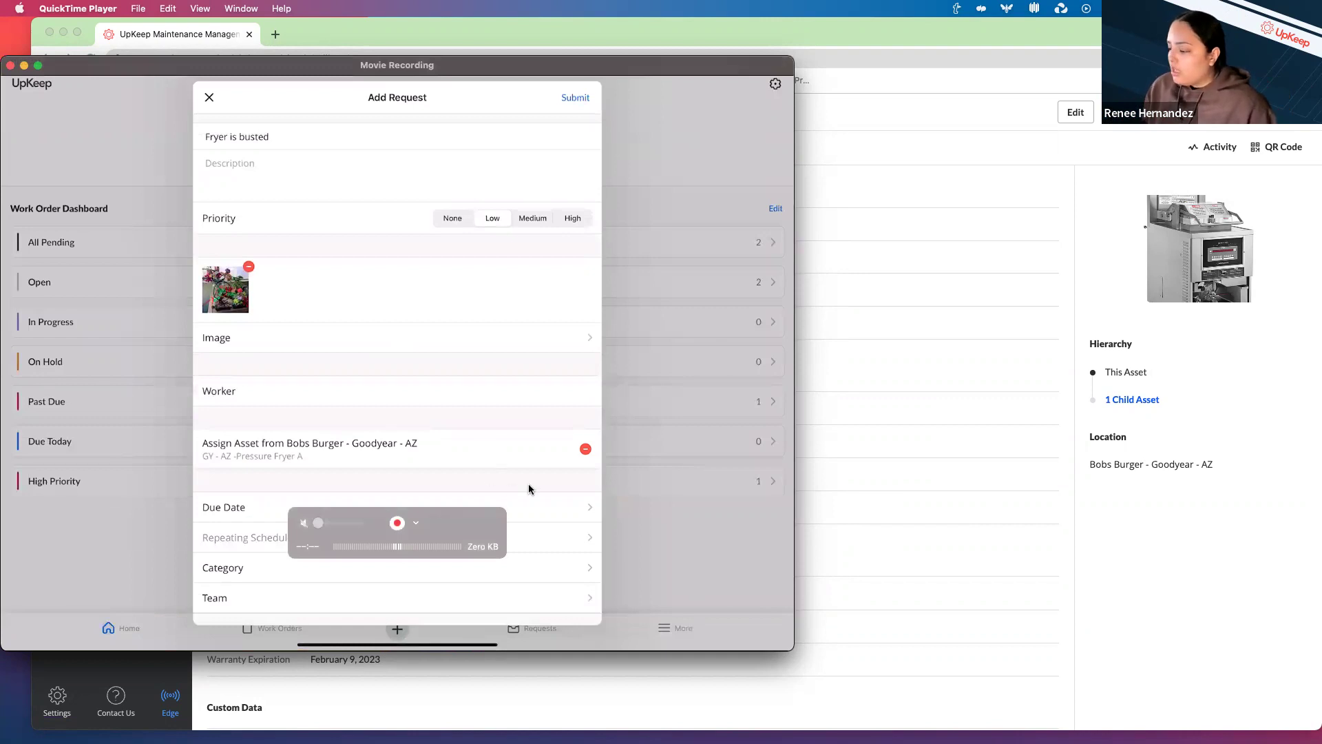
{"action": "scroll", "coordinate": [530, 487], "scroll_direction": "down", "scroll_amount": 5}
{"action": "scroll", "coordinate": [529, 489], "scroll_direction": "up", "scroll_amount": 3}
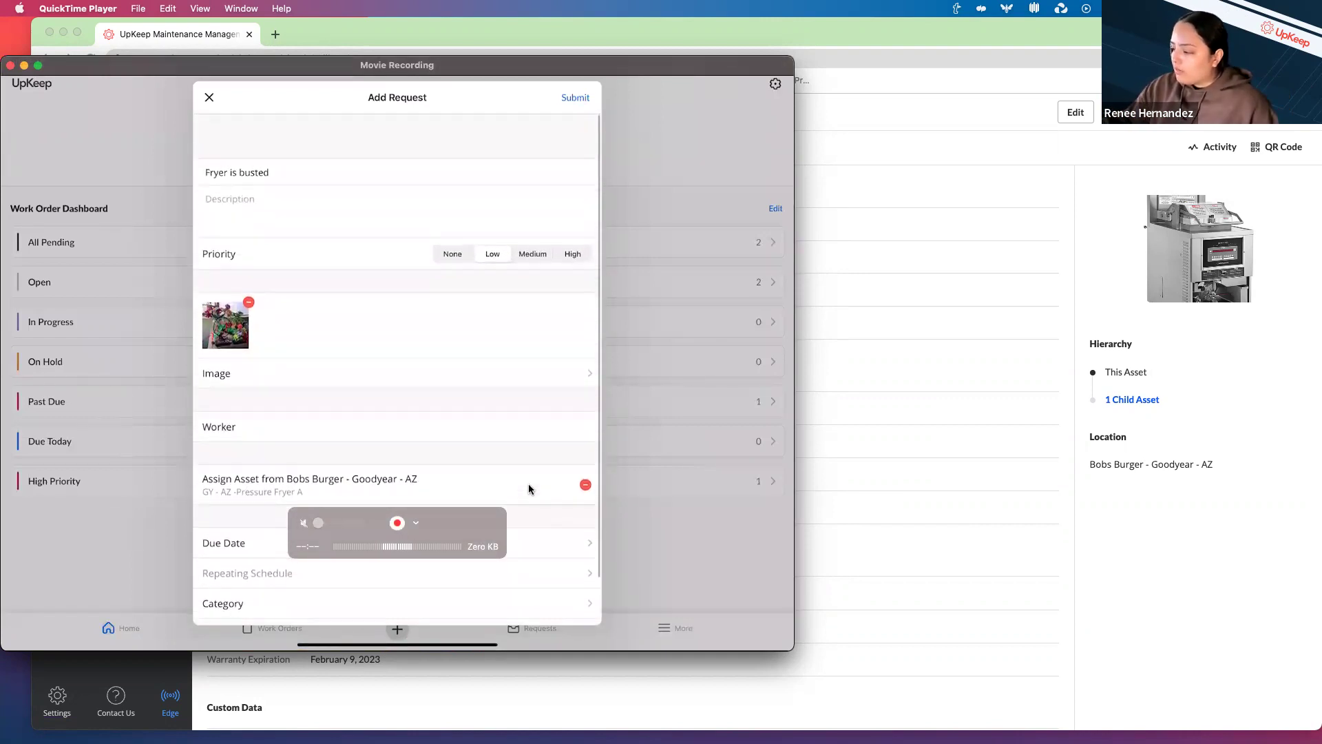
{"action": "left_click", "coordinate": [575, 97]}
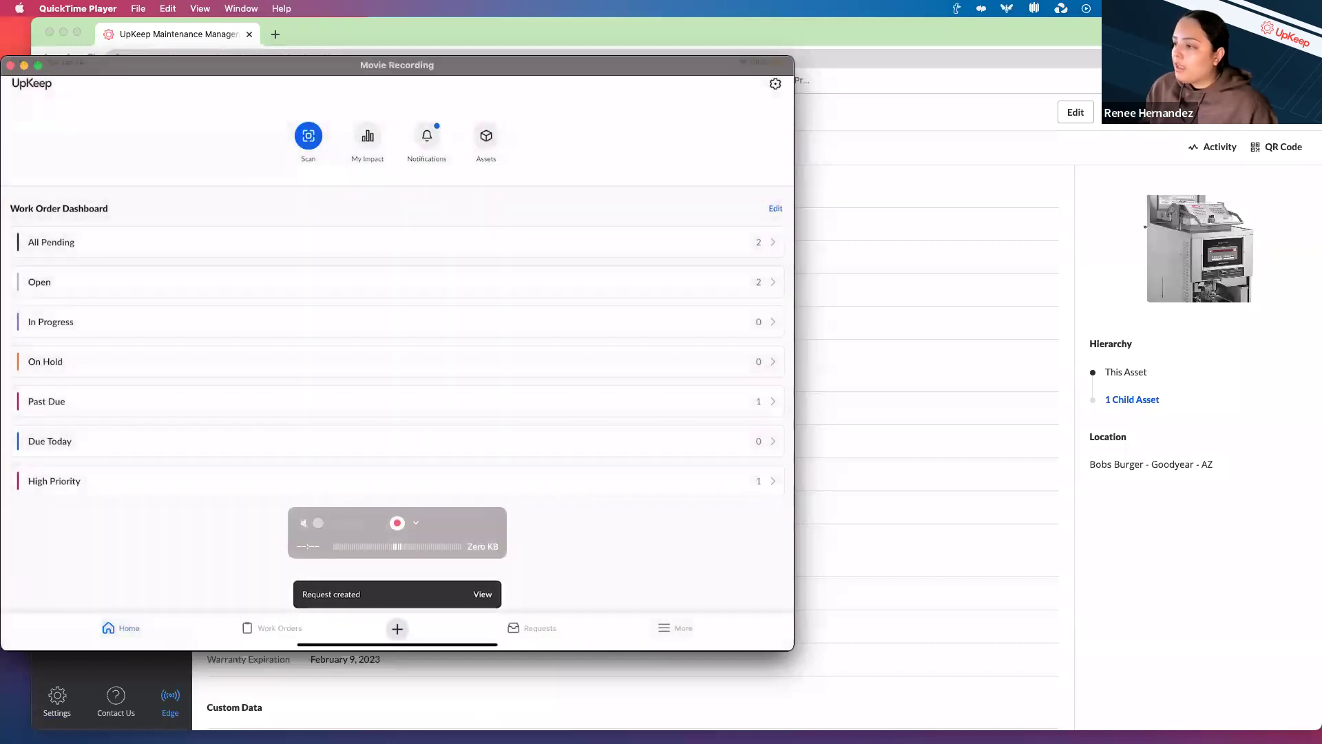
- Switch back to UpKeep in Chrome and open the pending request "Fryer is busted"
{"action": "left_click", "coordinate": [1135, 639]}
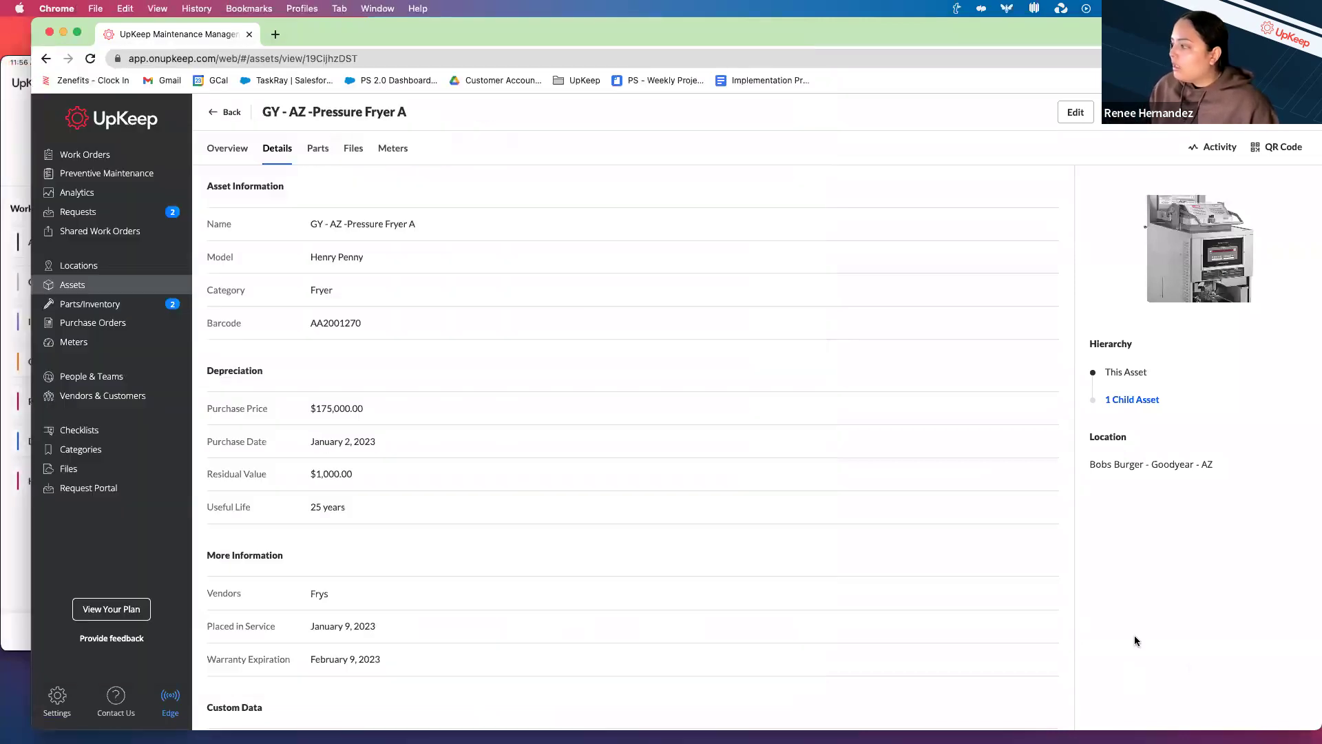
{"action": "left_click", "coordinate": [108, 215]}
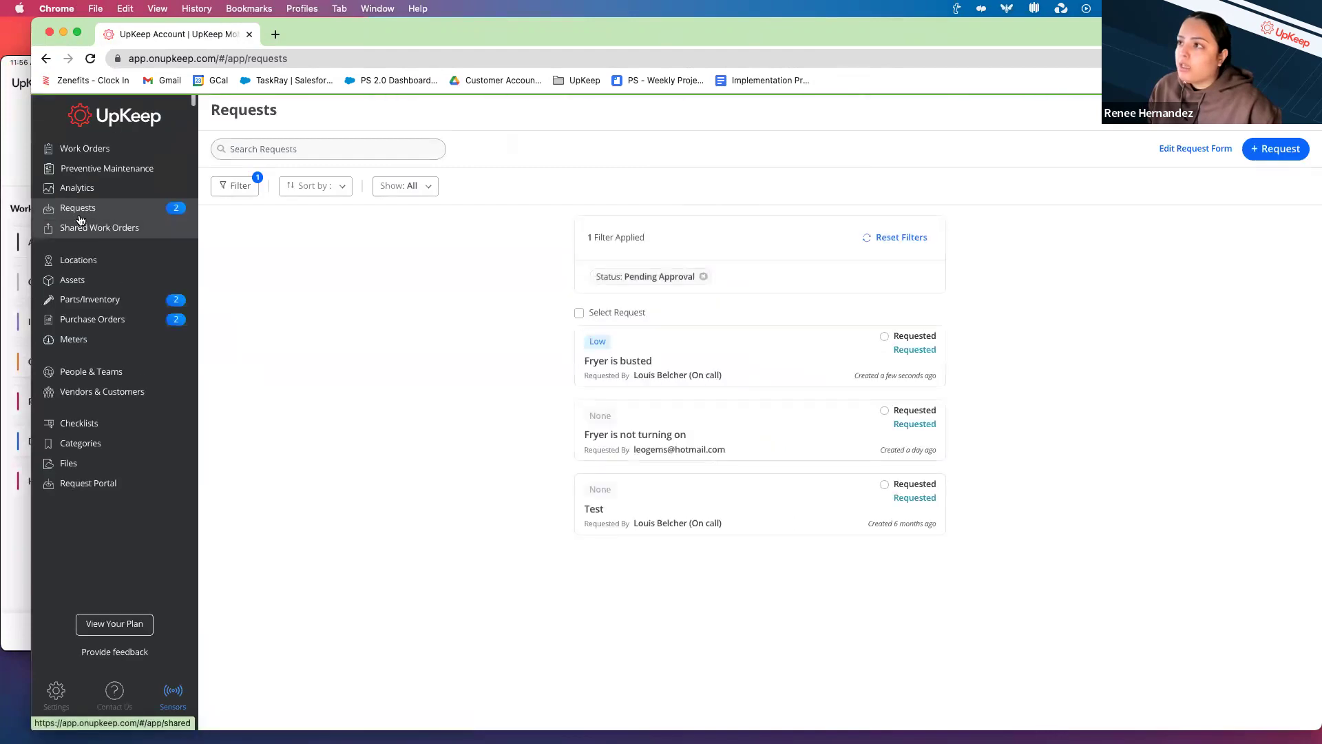
{"action": "left_click", "coordinate": [183, 215]}
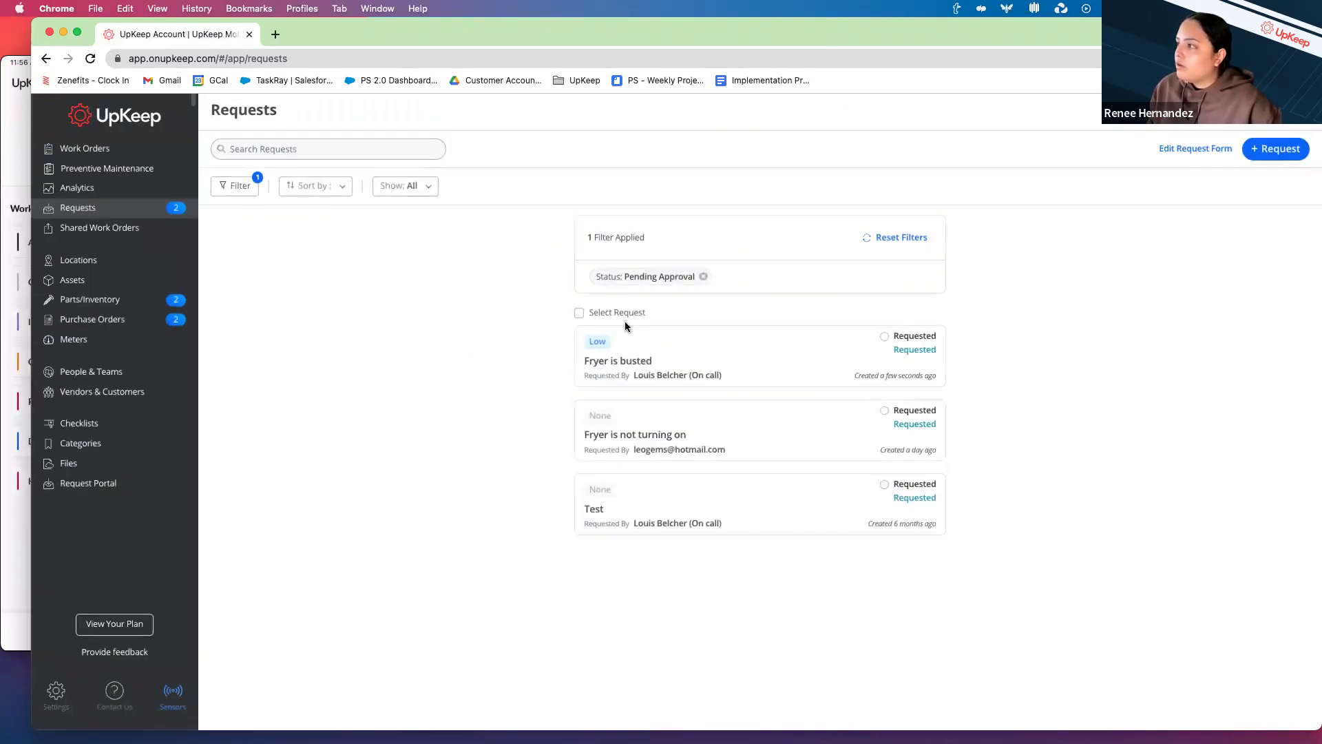
{"action": "left_click", "coordinate": [602, 373]}
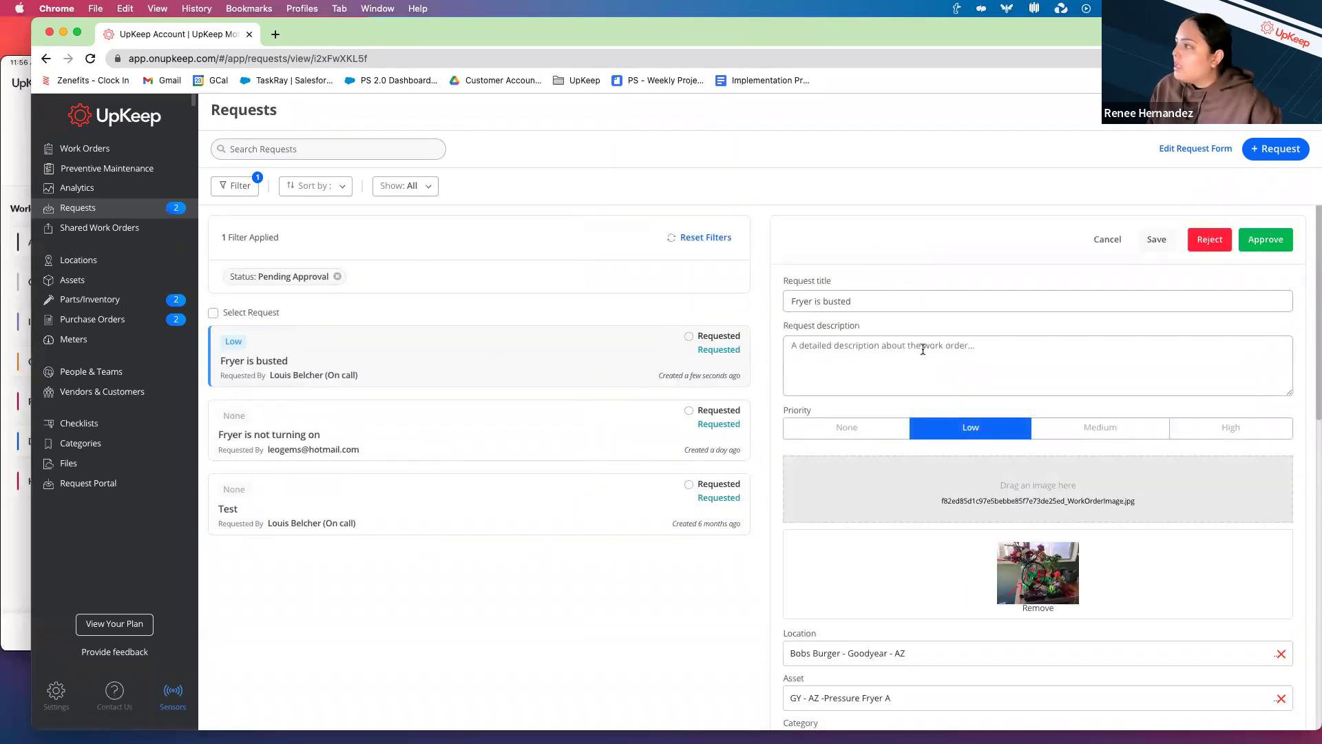
- Set the "Fryer is busted" request's priority to High, and view its attached photo at full size
{"action": "scroll", "coordinate": [923, 351], "scroll_direction": "down", "scroll_amount": 2}
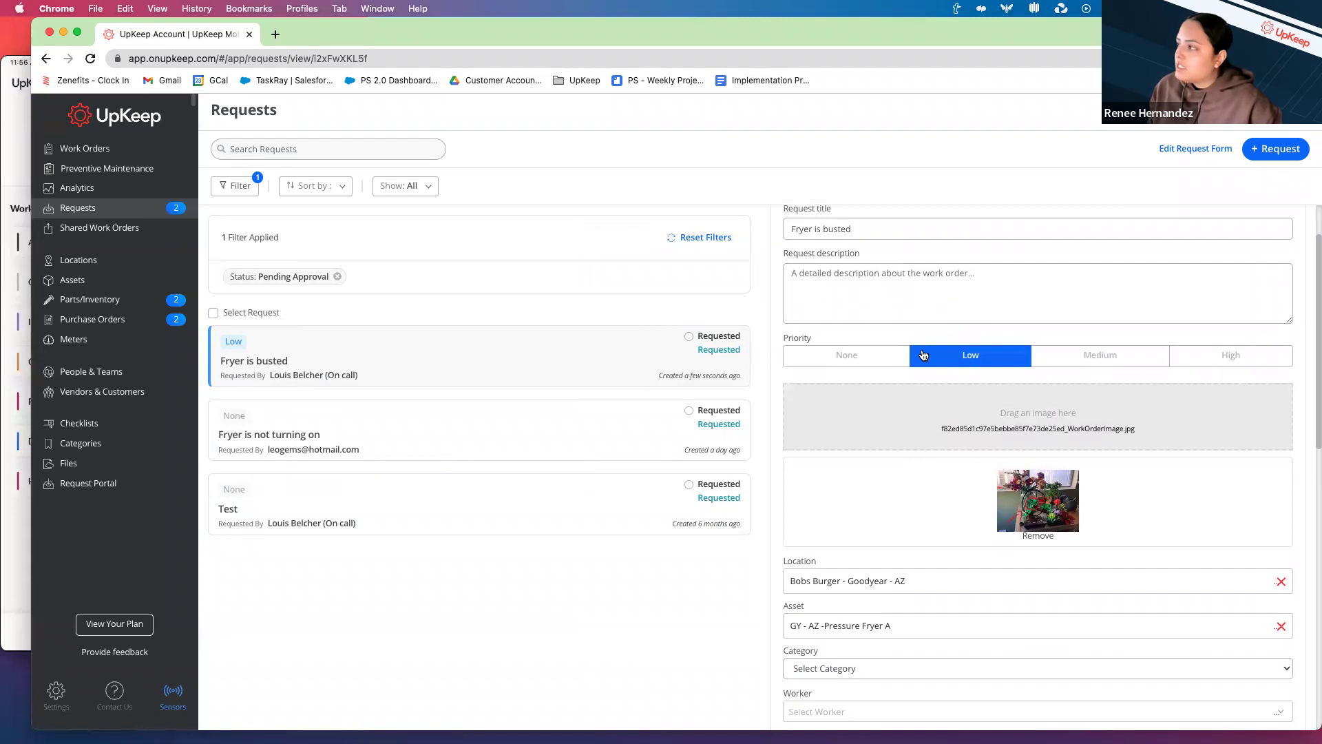
{"action": "left_click", "coordinate": [875, 310]}
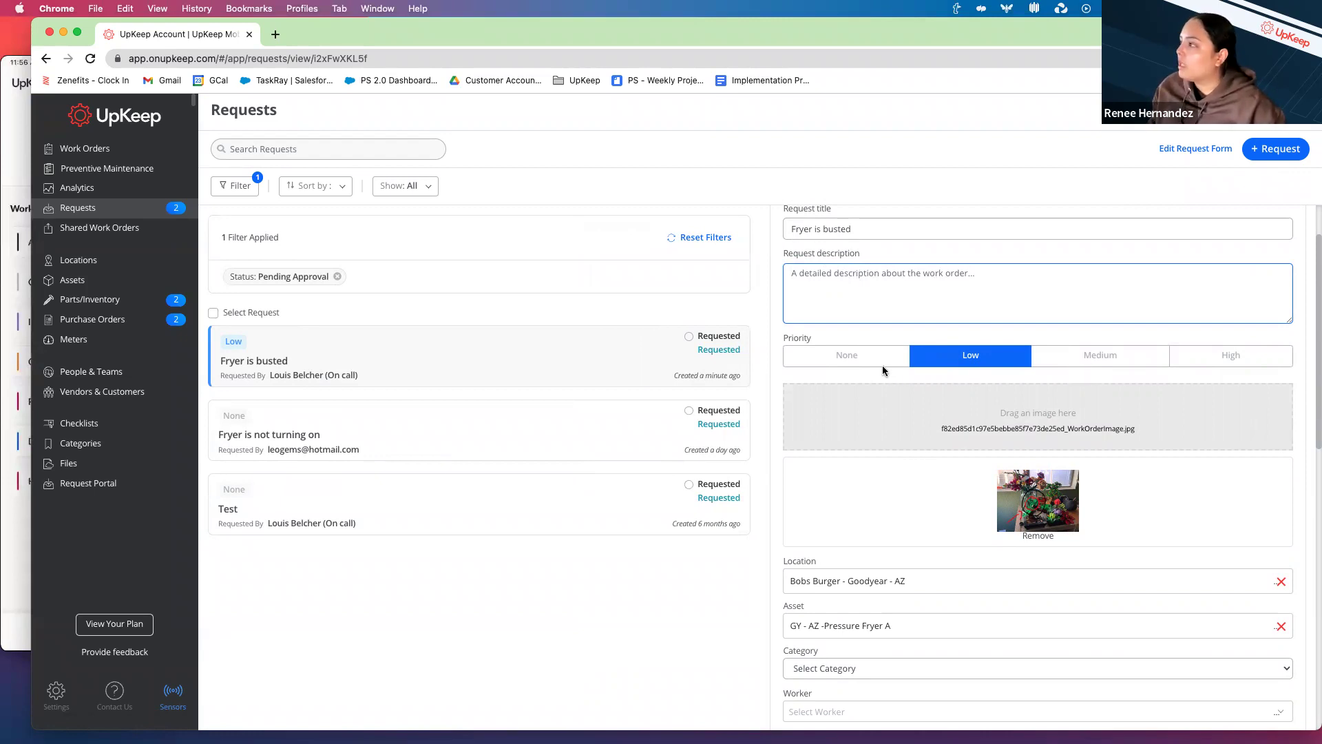
{"action": "left_click", "coordinate": [1243, 361]}
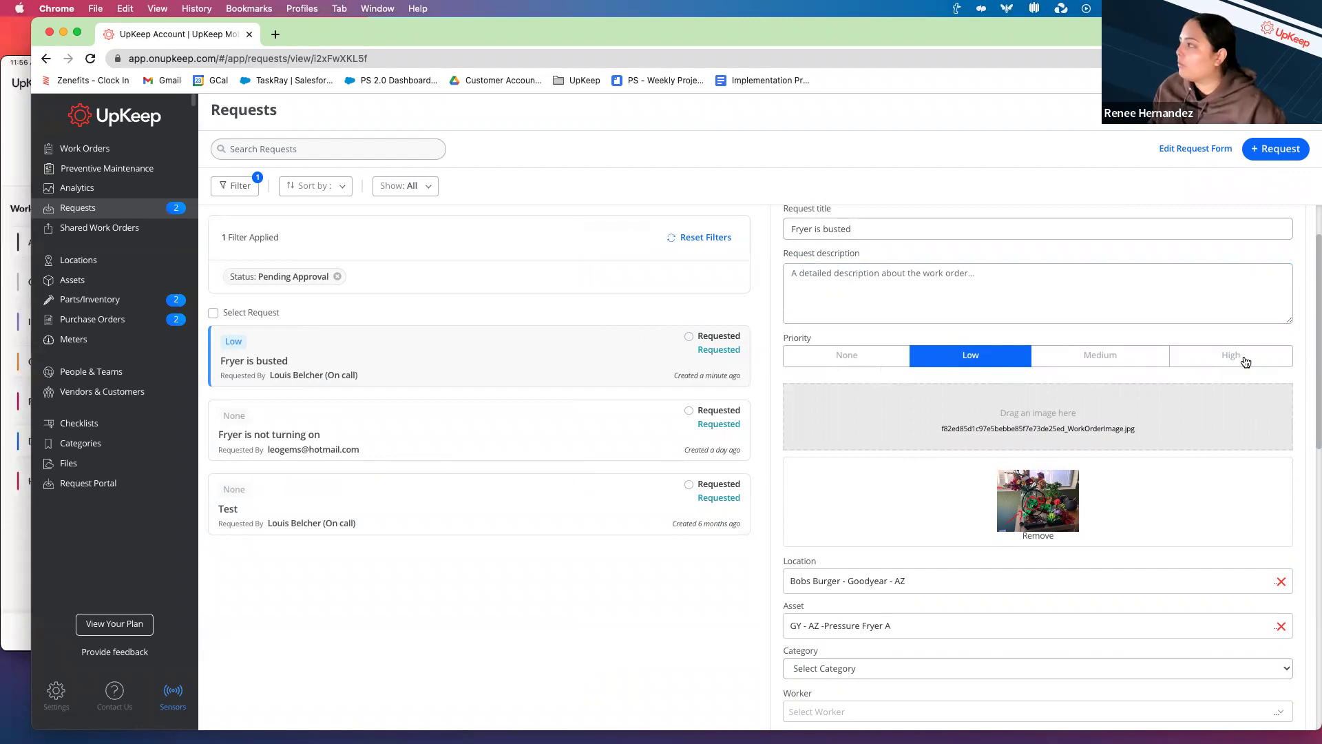
{"action": "scroll", "coordinate": [1072, 513], "scroll_direction": "down", "scroll_amount": 3}
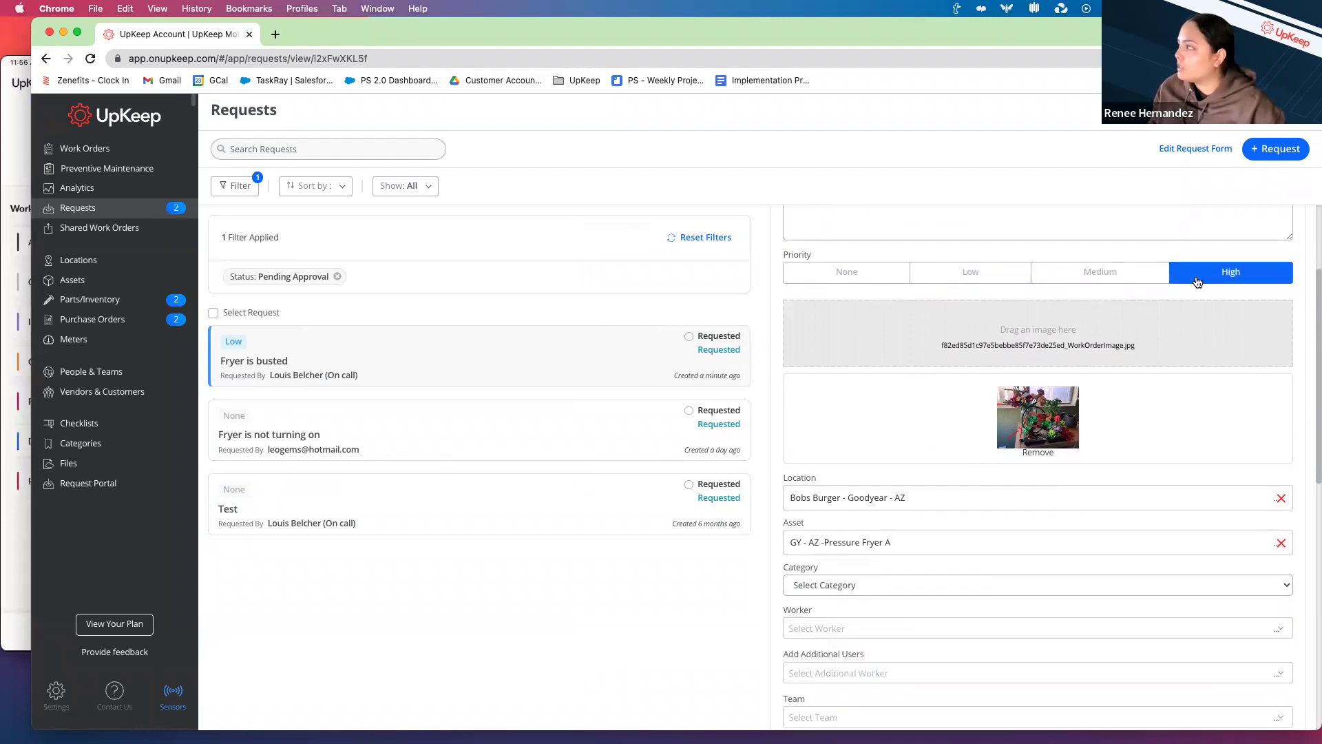
{"action": "left_click", "coordinate": [1029, 419]}
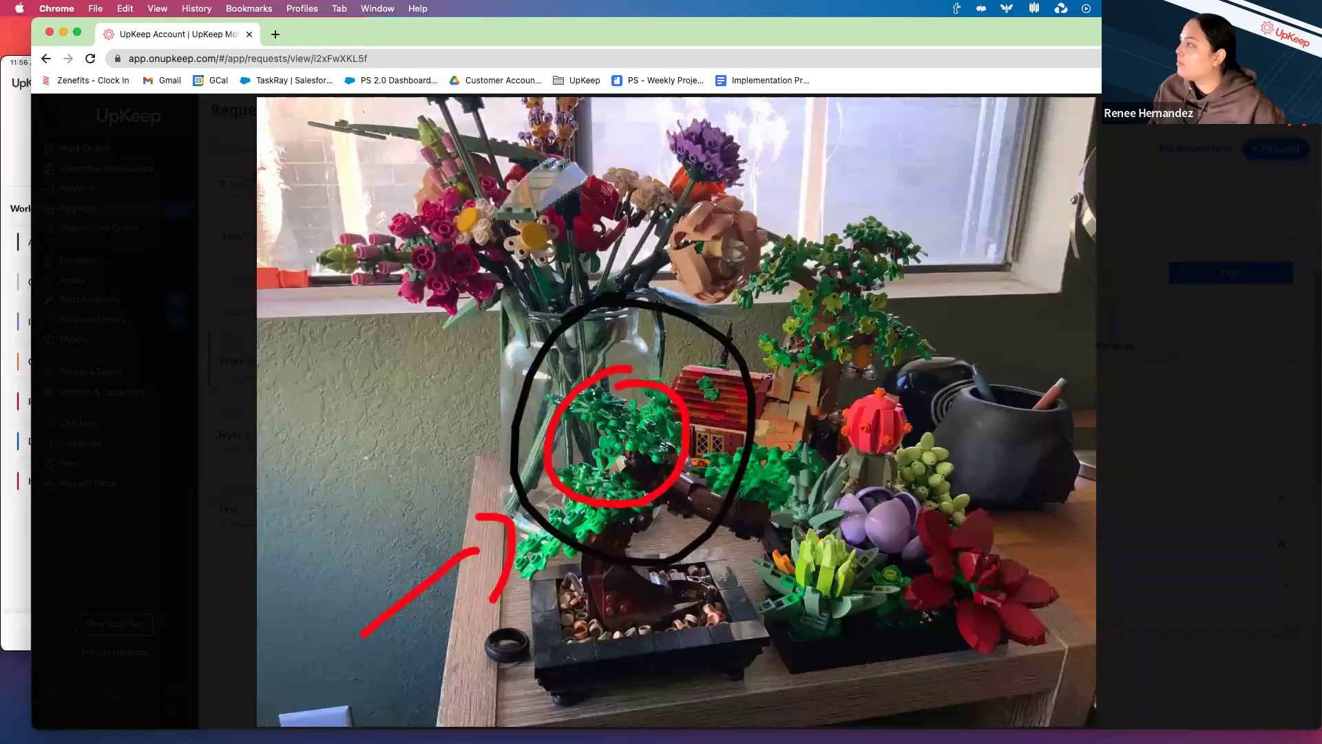
{"action": "left_click", "coordinate": [1175, 259]}
- Set the request's category to Damage1 and assign the first listed technical user as its worker
{"action": "scroll", "coordinate": [1097, 312], "scroll_direction": "down", "scroll_amount": 7}
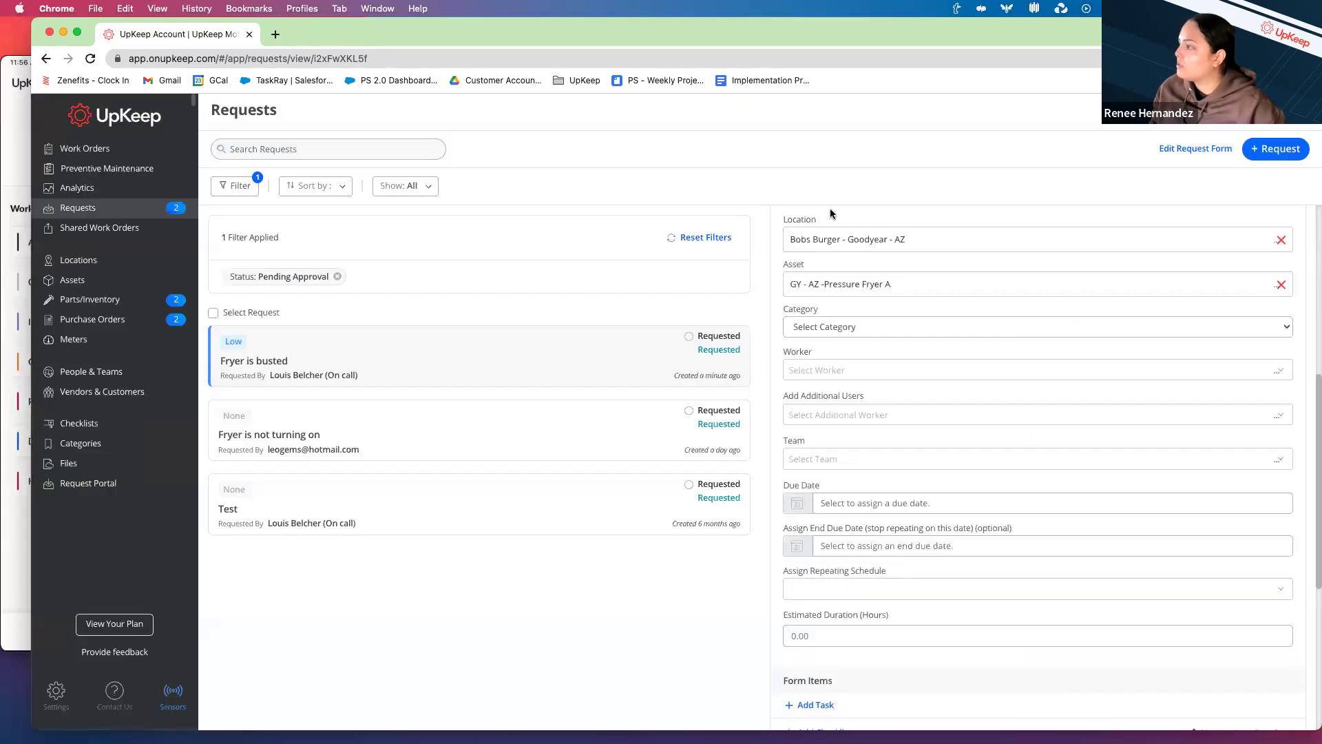
{"action": "left_click", "coordinate": [806, 328]}
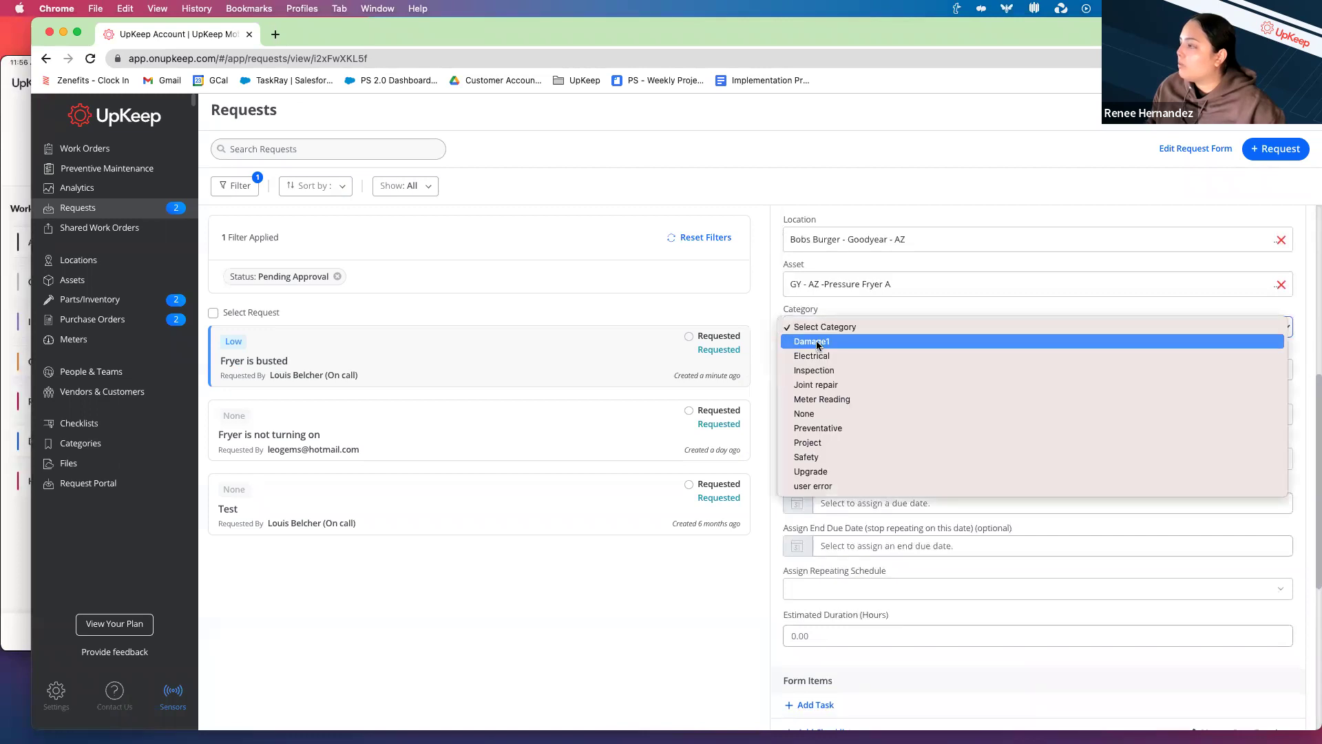
{"action": "left_click", "coordinate": [813, 342]}
{"action": "left_click", "coordinate": [844, 370]}
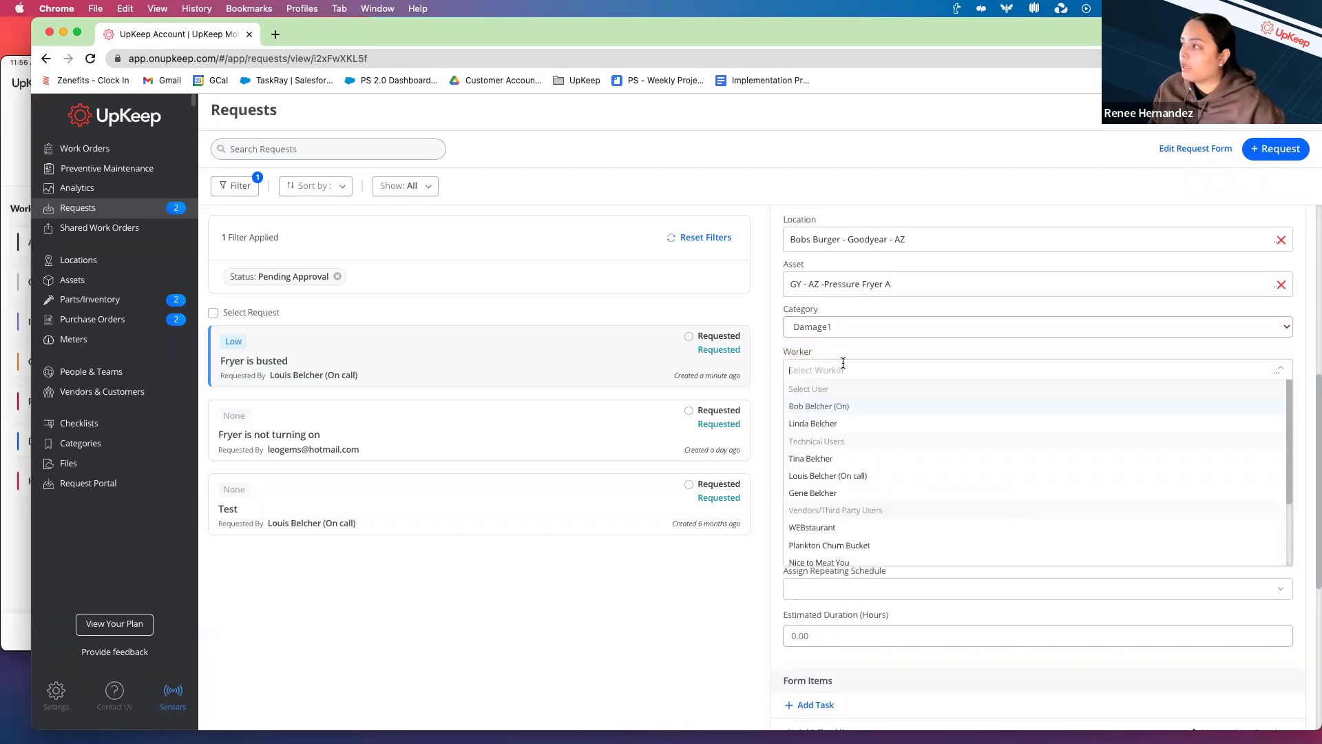
{"action": "left_click", "coordinate": [834, 466]}
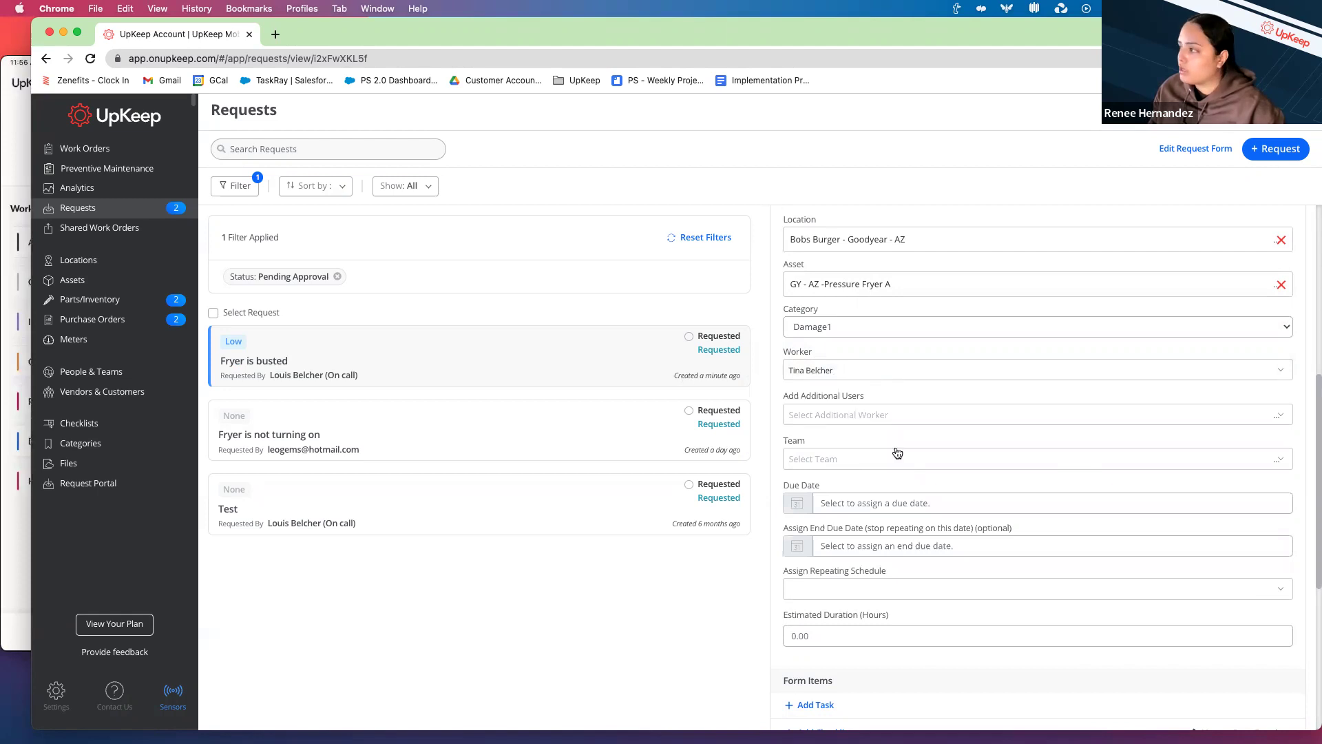
- Set the request's due date to Jan 25, 2023 at 5:00 AM
{"action": "left_click", "coordinate": [835, 503]}
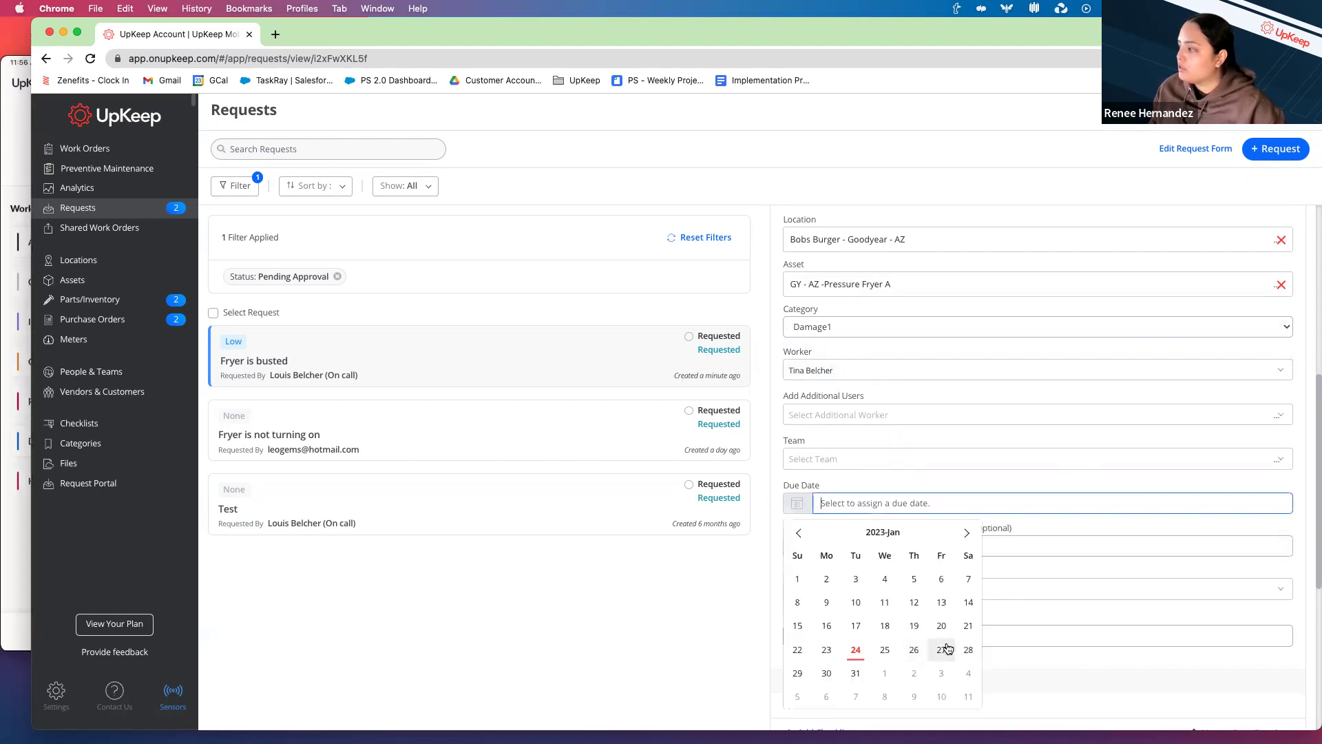
{"action": "left_click", "coordinate": [885, 650]}
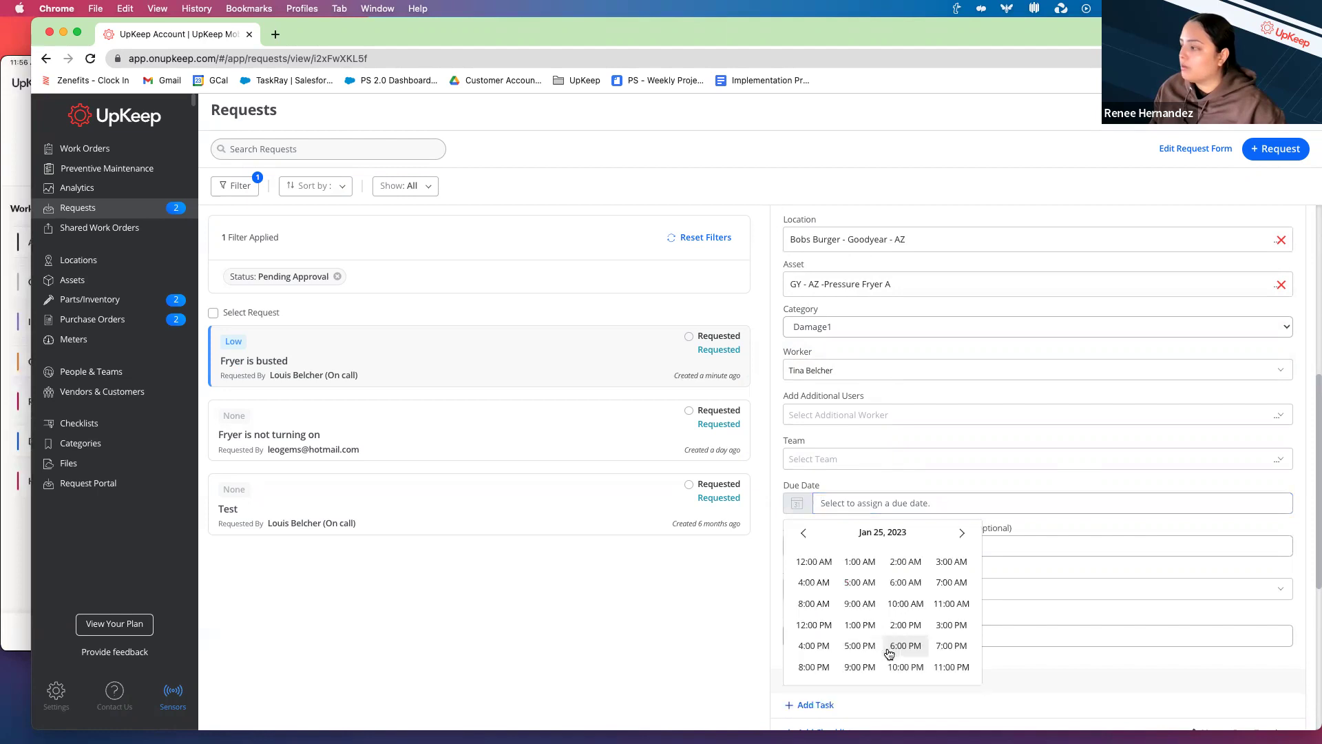
{"action": "left_click", "coordinate": [861, 582]}
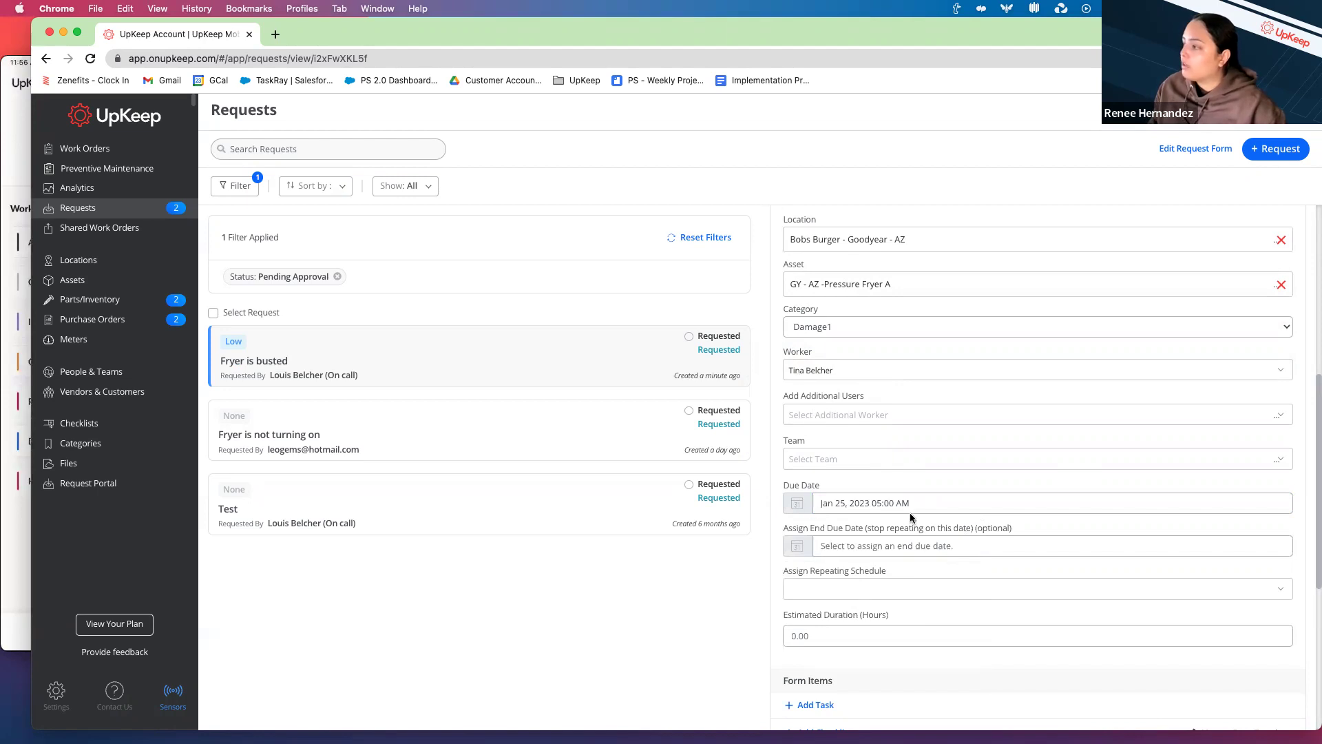
- Examine the rest of the request form, including form items, parts, files and the signature requirement, and look back over its fields
{"action": "scroll", "coordinate": [910, 513], "scroll_direction": "down", "scroll_amount": 5}
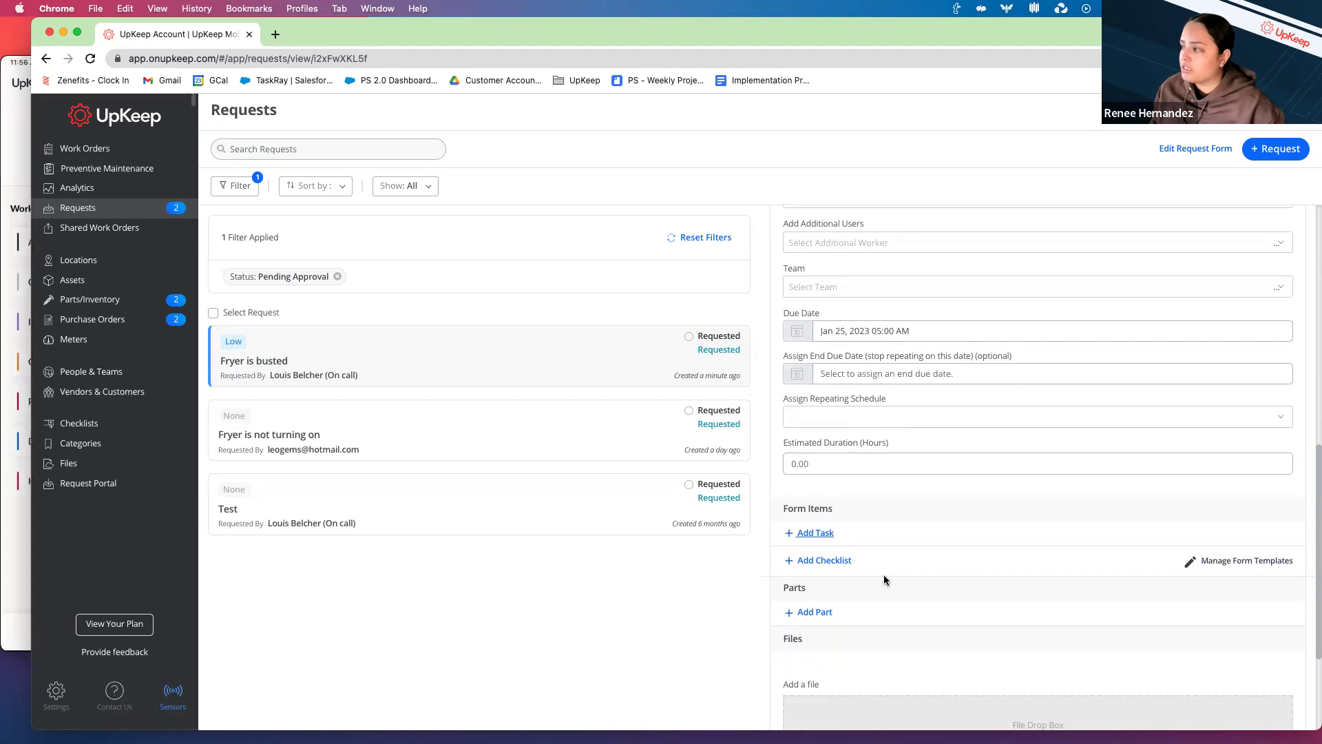
{"action": "scroll", "coordinate": [880, 579], "scroll_direction": "down", "scroll_amount": 4}
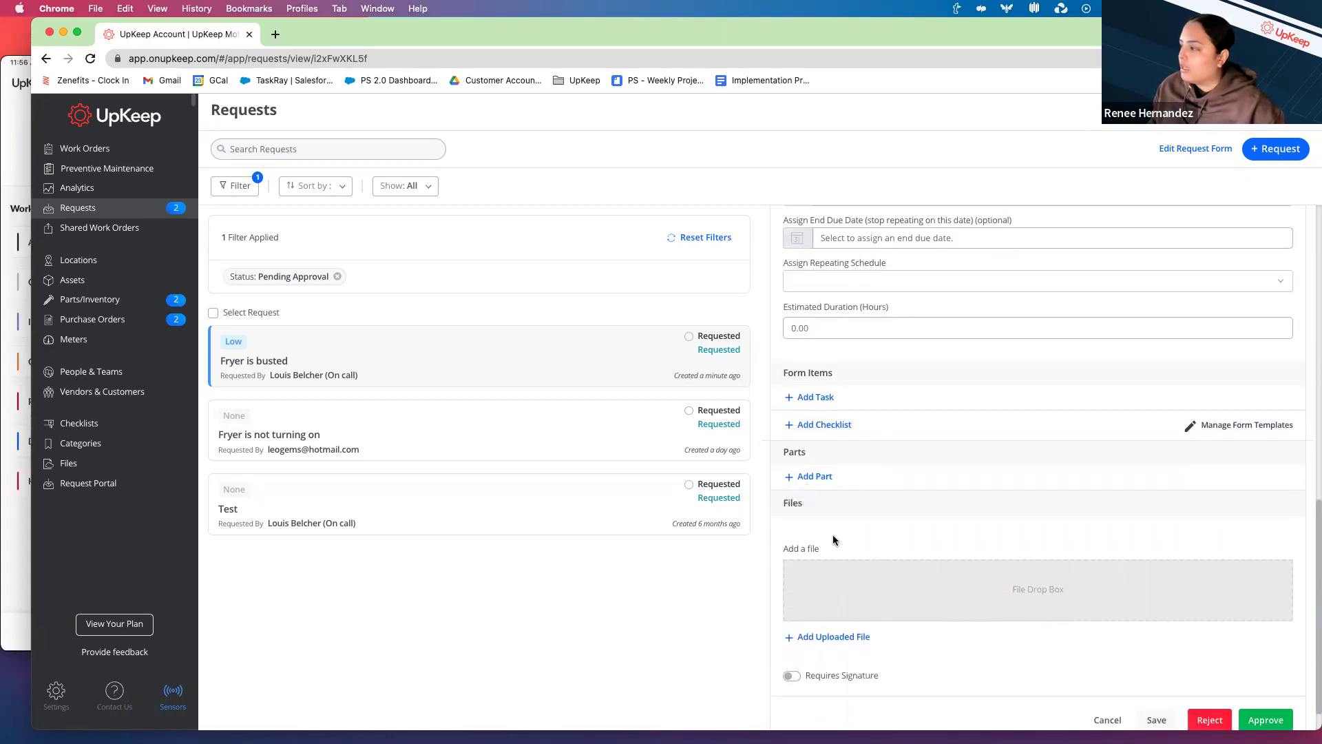
{"action": "scroll", "coordinate": [833, 537], "scroll_direction": "down", "scroll_amount": 1}
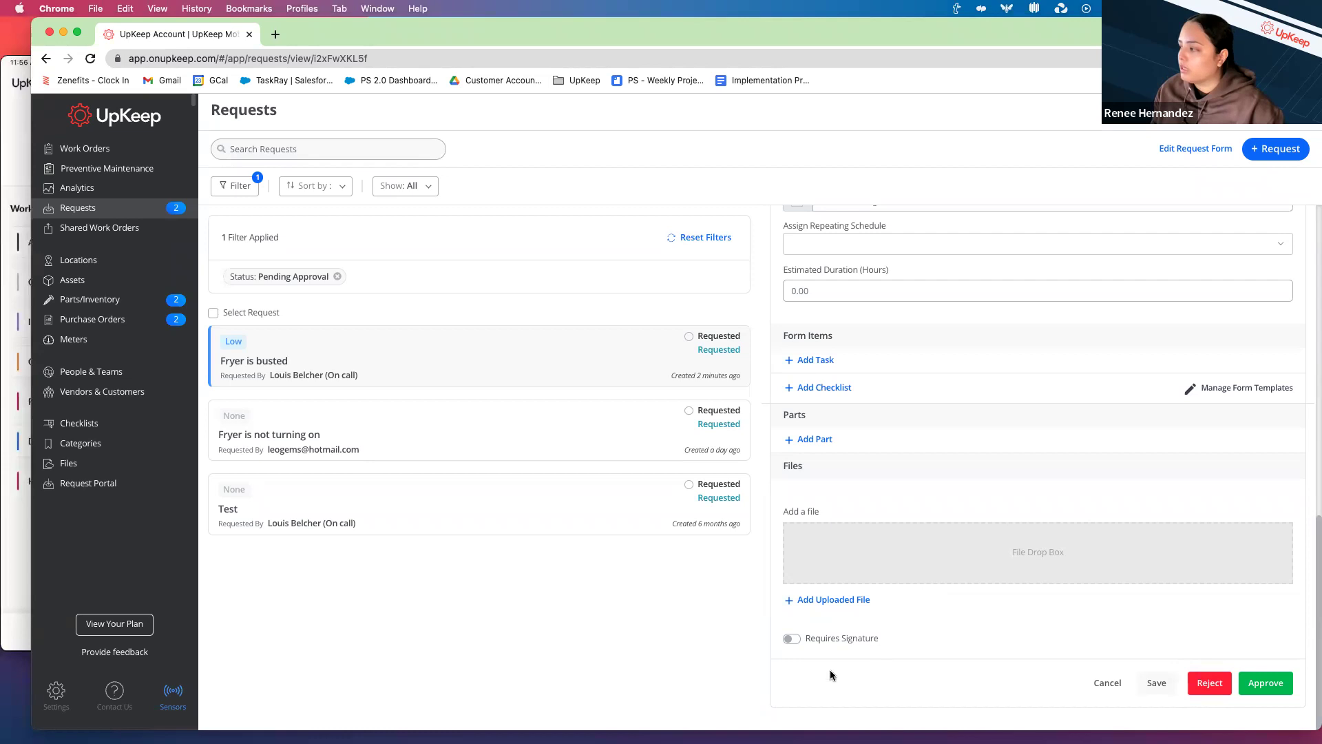
{"action": "left_click_drag", "start_coordinate": [888, 638], "coordinate": [797, 638]}
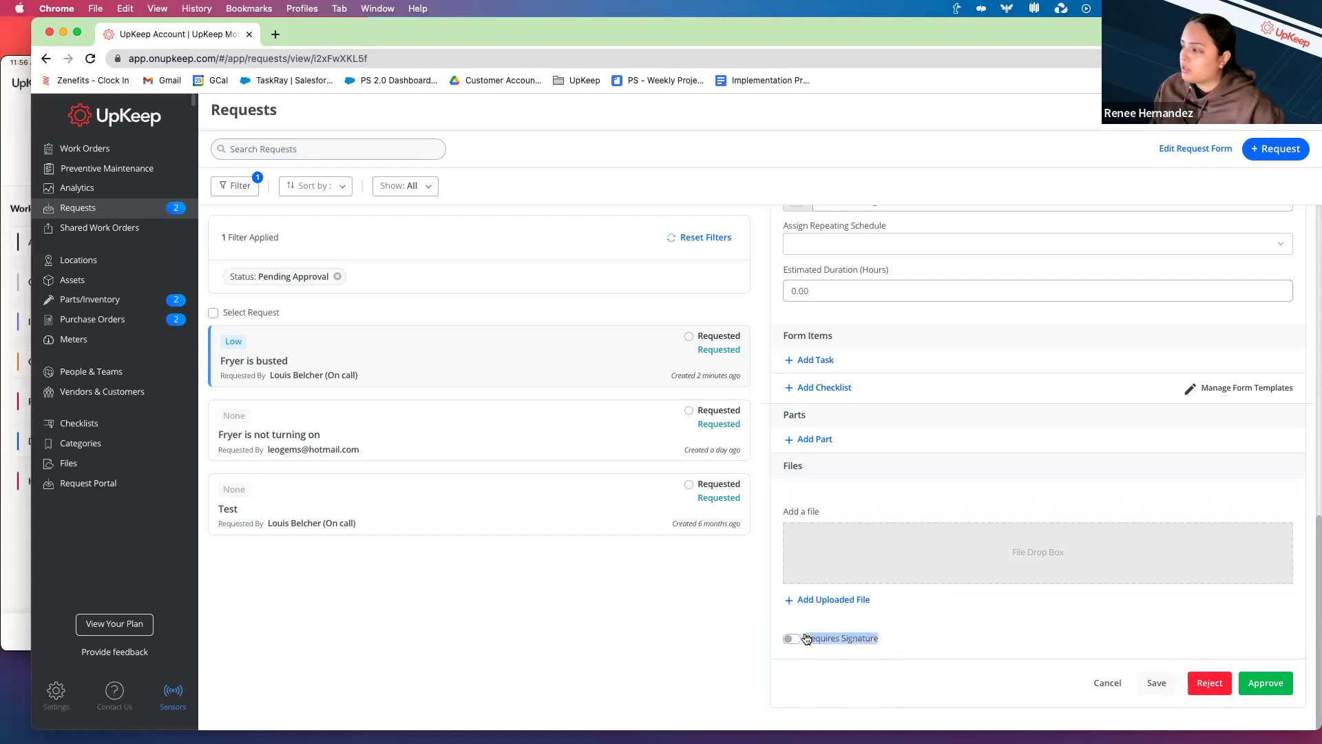
{"action": "left_click", "coordinate": [791, 640]}
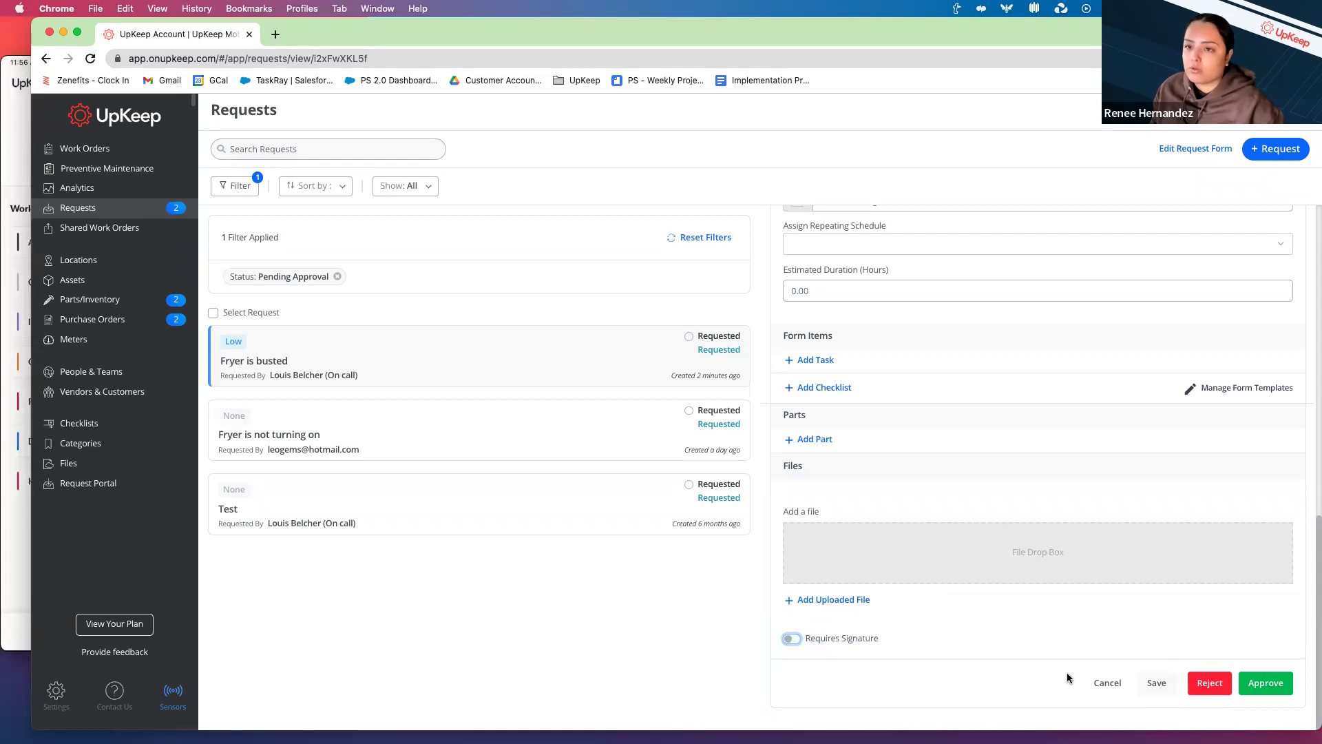
{"action": "scroll", "coordinate": [1044, 615], "scroll_direction": "up", "scroll_amount": 11}
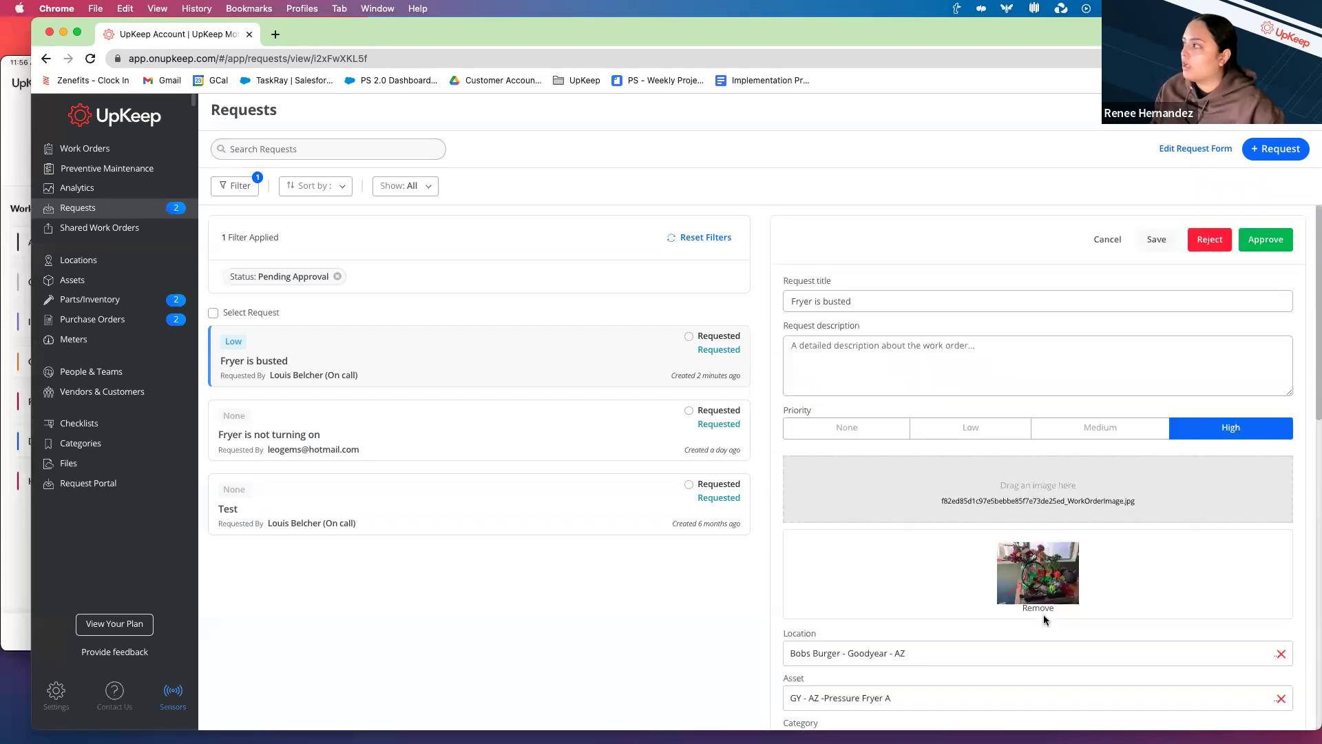
{"action": "scroll", "coordinate": [1044, 614], "scroll_direction": "down", "scroll_amount": 8}
{"action": "scroll", "coordinate": [1044, 614], "scroll_direction": "up", "scroll_amount": 8}
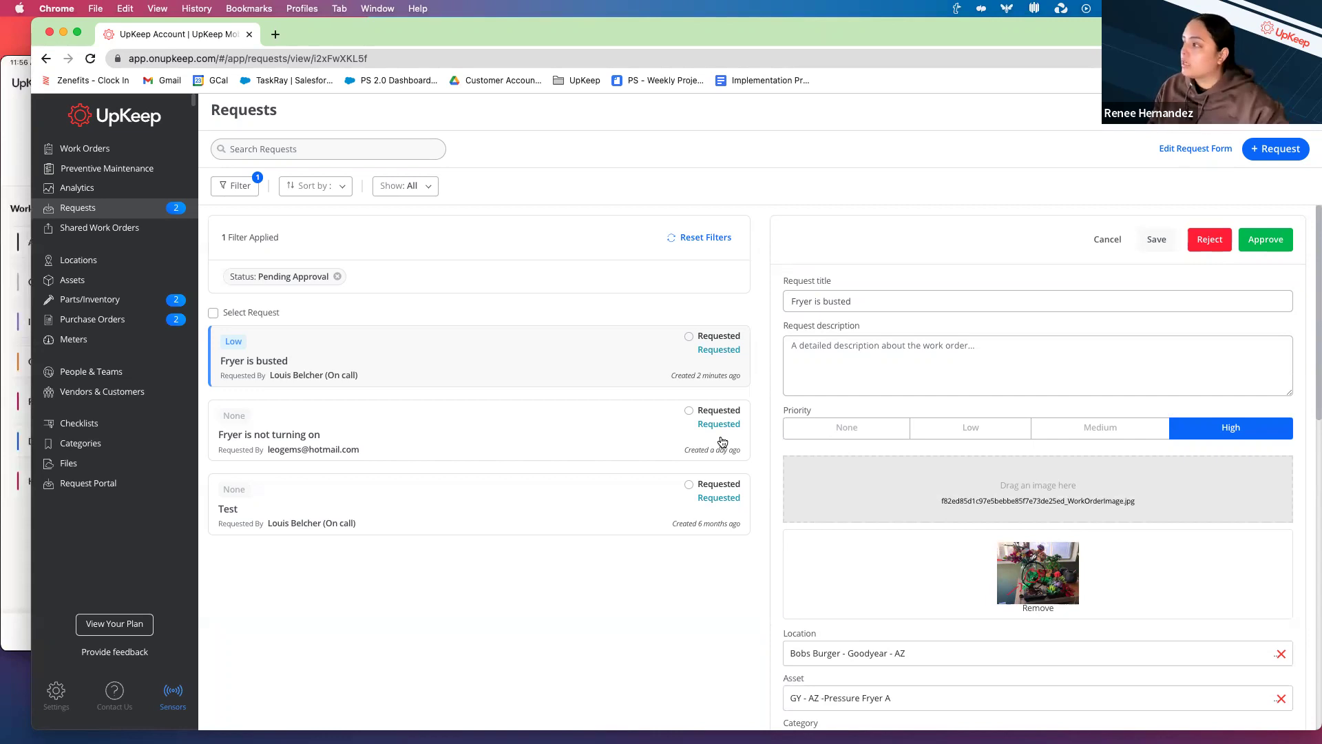
- View the decline prompt and its reason field for the "Fryer is busted" request, dismiss it, and approve the request
{"action": "left_click", "coordinate": [1203, 239]}
{"action": "left_click", "coordinate": [654, 221]}
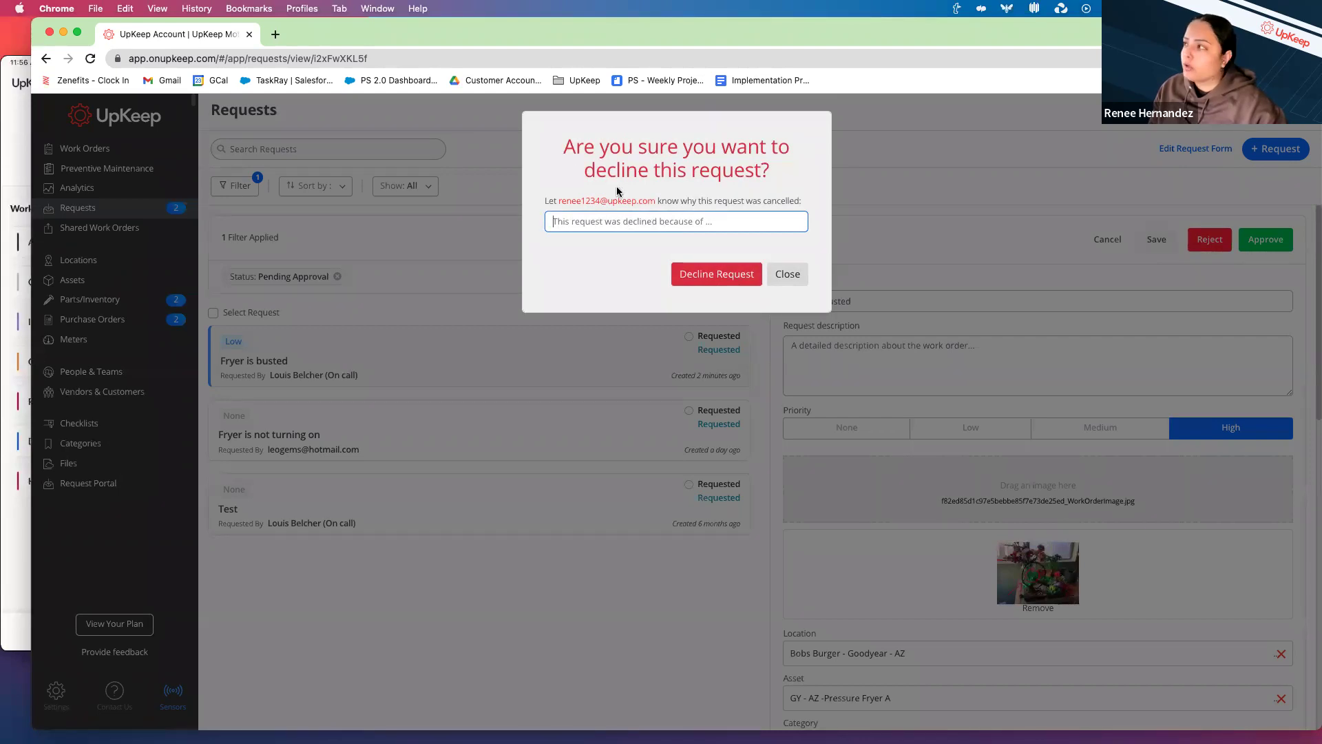
{"action": "left_click_drag", "start_coordinate": [543, 204], "coordinate": [810, 206]}
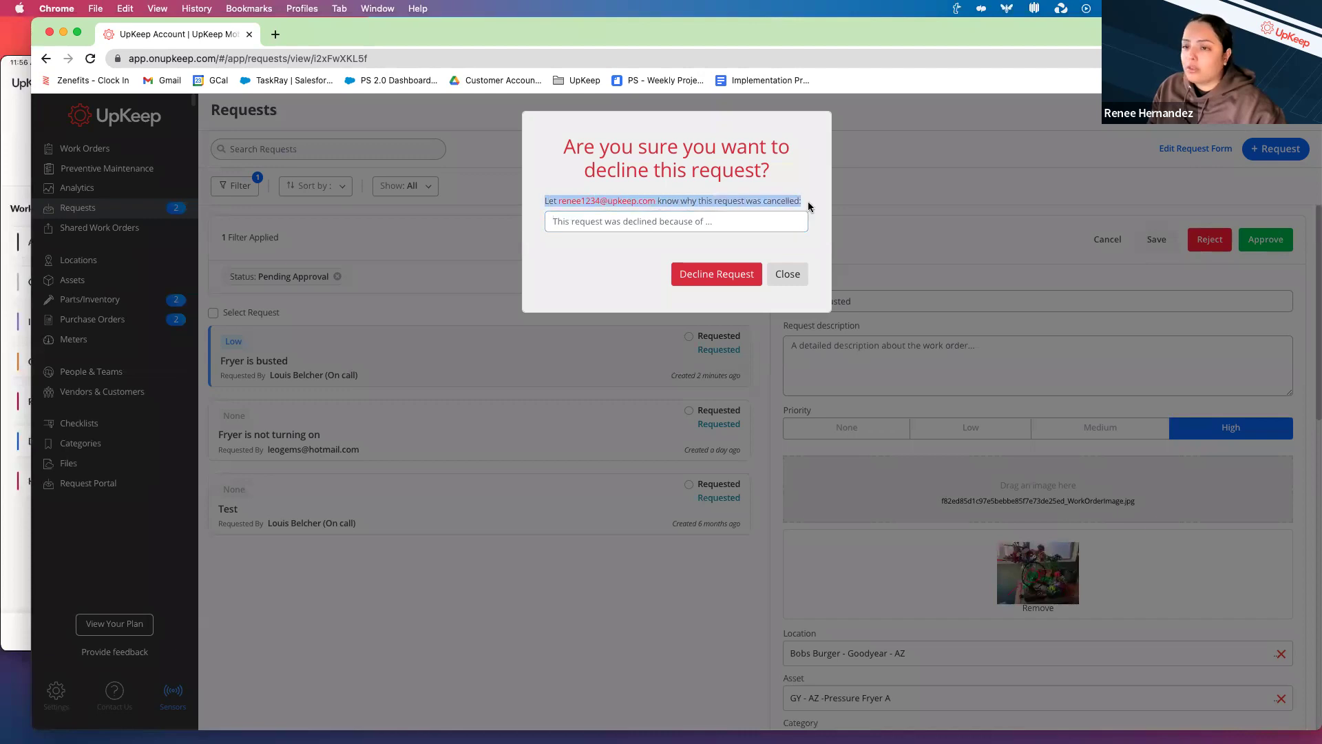
{"action": "left_click", "coordinate": [795, 277]}
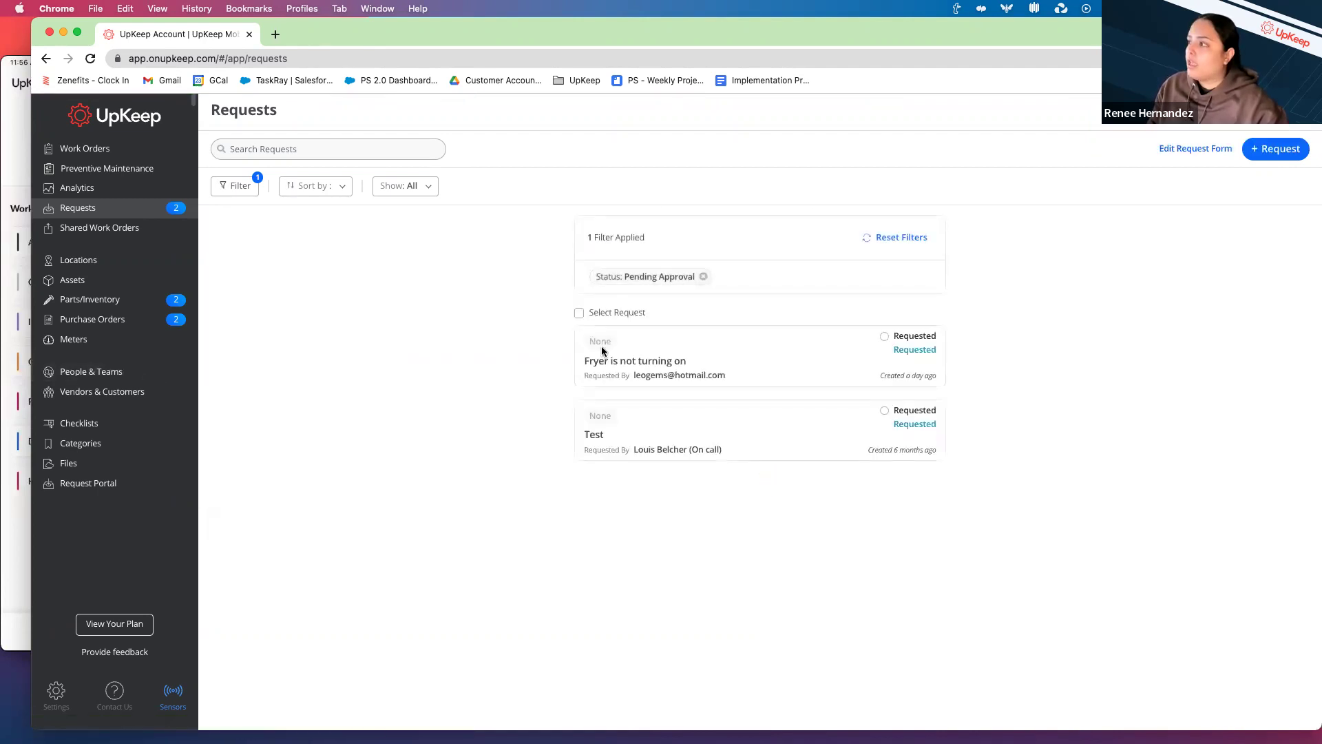
- Open work order 086 "Fryer is busted" from the work orders list and review its due date, details and enlarged photo
{"action": "left_click", "coordinate": [75, 153]}
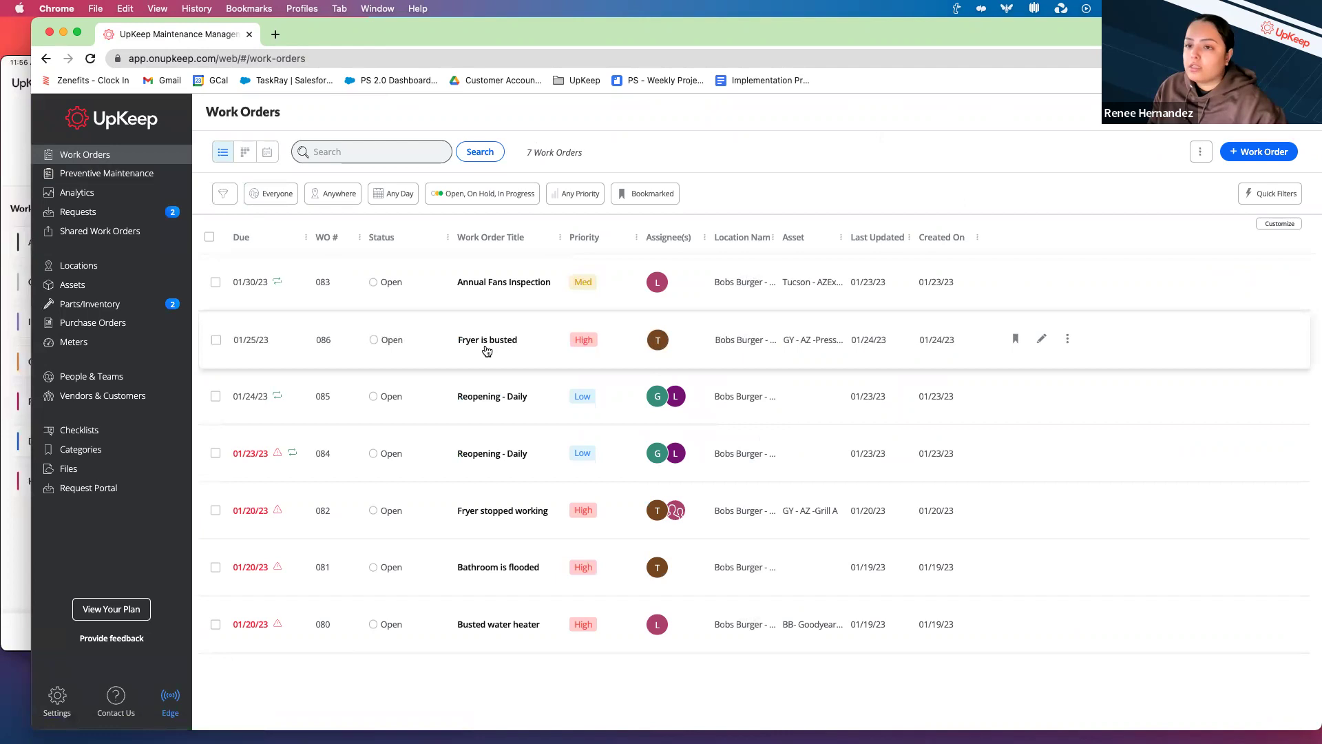
{"action": "left_click", "coordinate": [318, 340]}
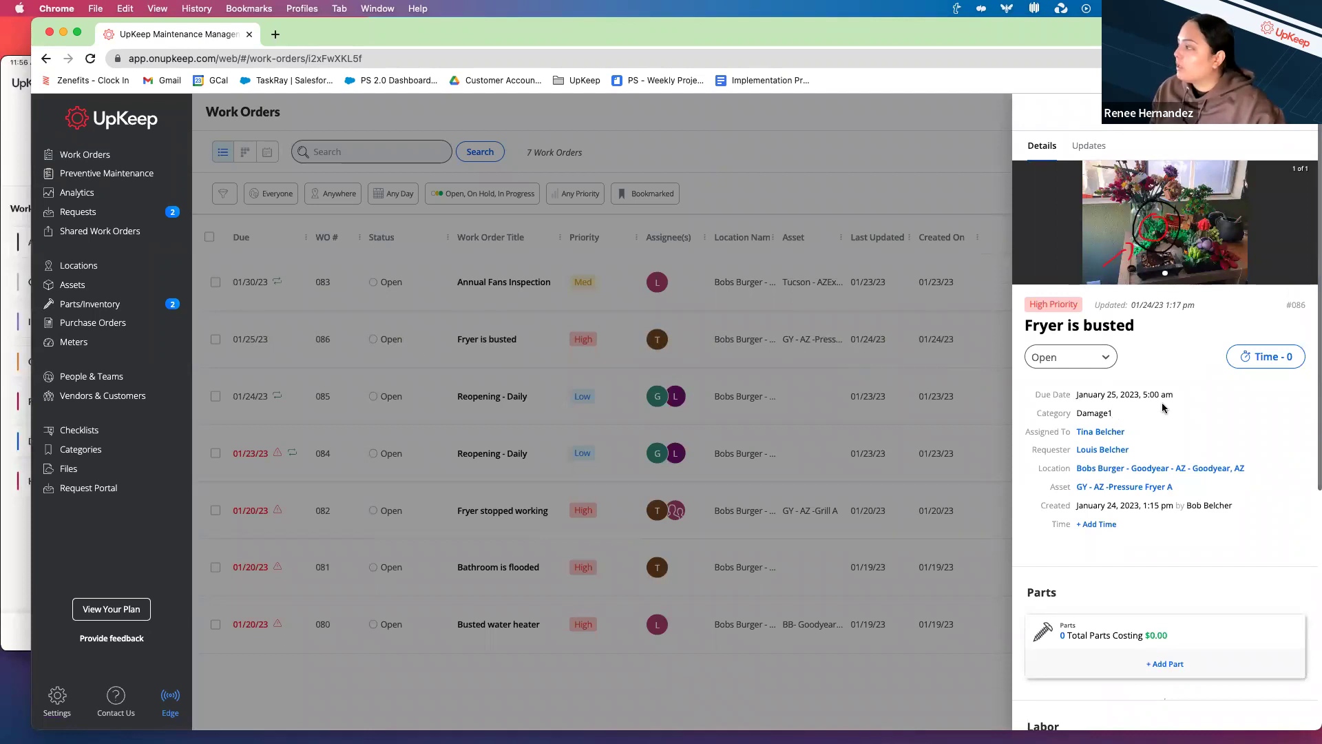
{"action": "scroll", "coordinate": [1162, 408], "scroll_direction": "down", "scroll_amount": 3}
{"action": "scroll", "coordinate": [1162, 410], "scroll_direction": "up", "scroll_amount": 3}
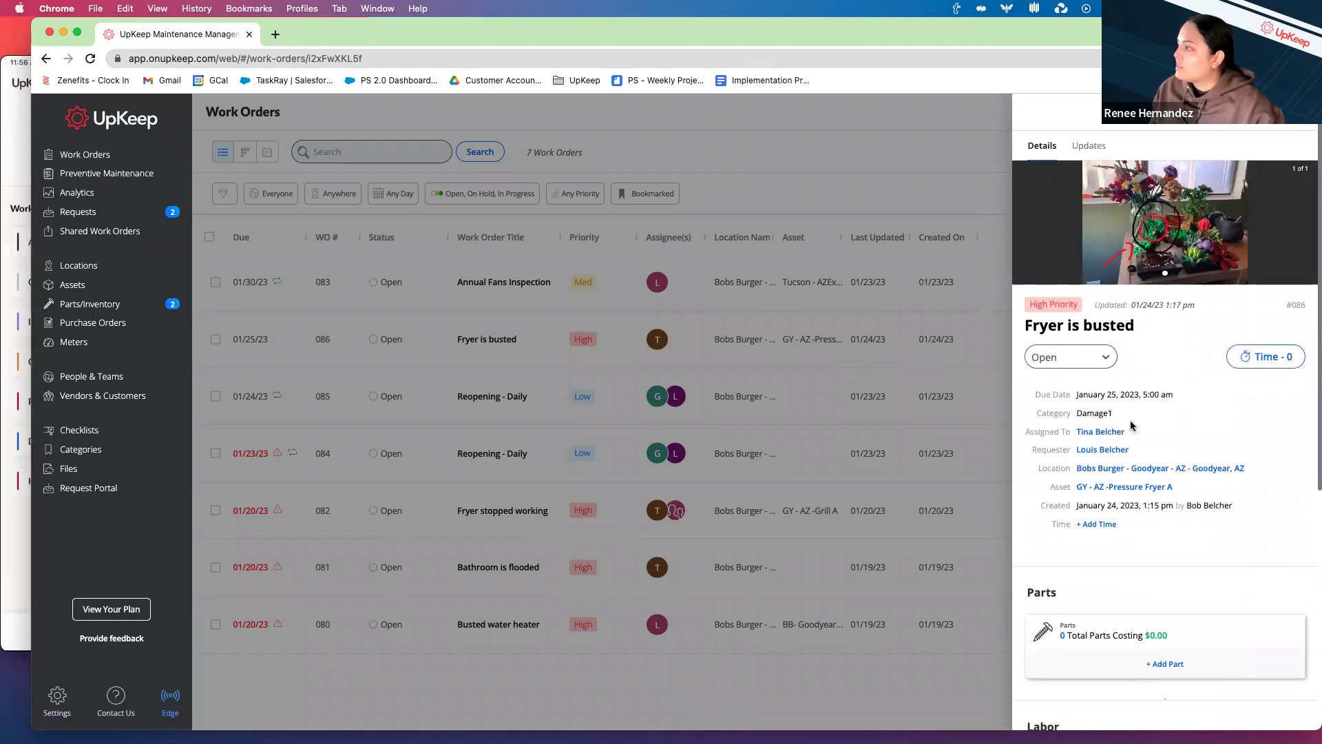
{"action": "left_click_drag", "start_coordinate": [1037, 395], "coordinate": [1177, 397]}
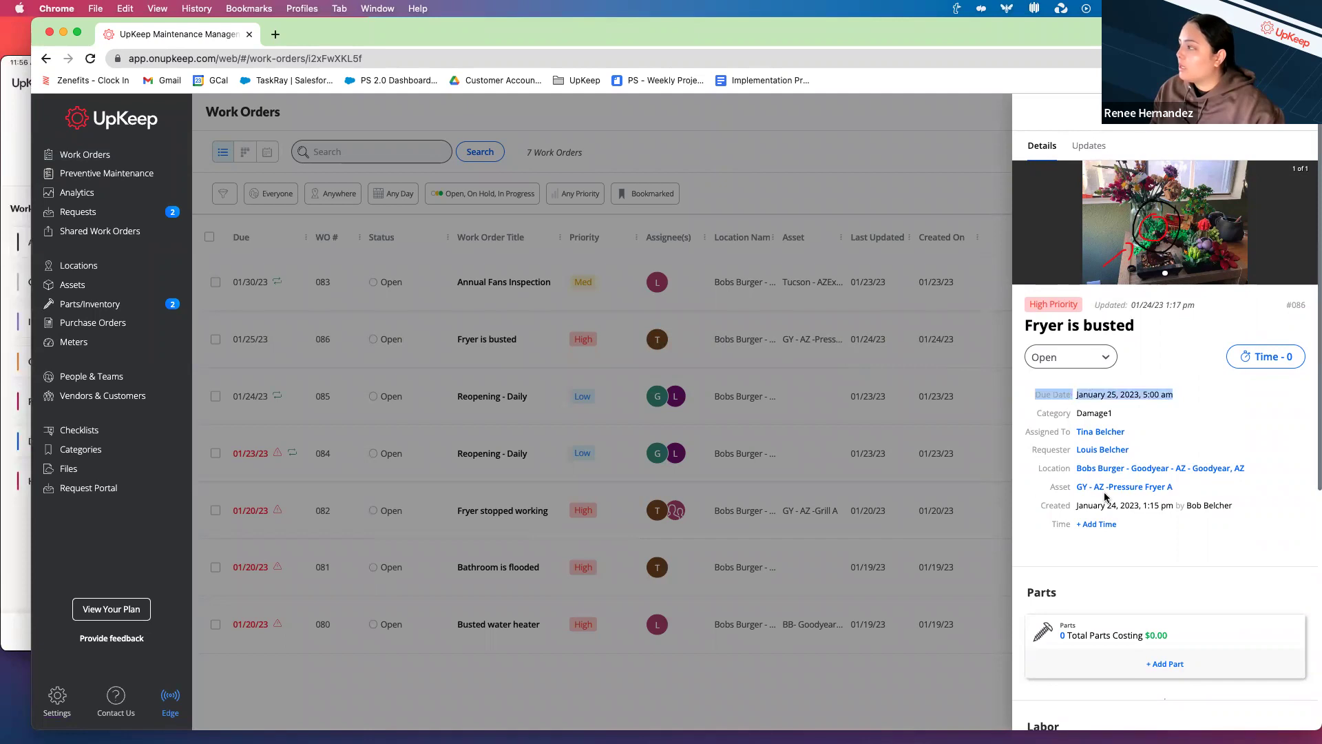
{"action": "scroll", "coordinate": [1176, 467], "scroll_direction": "down", "scroll_amount": 3}
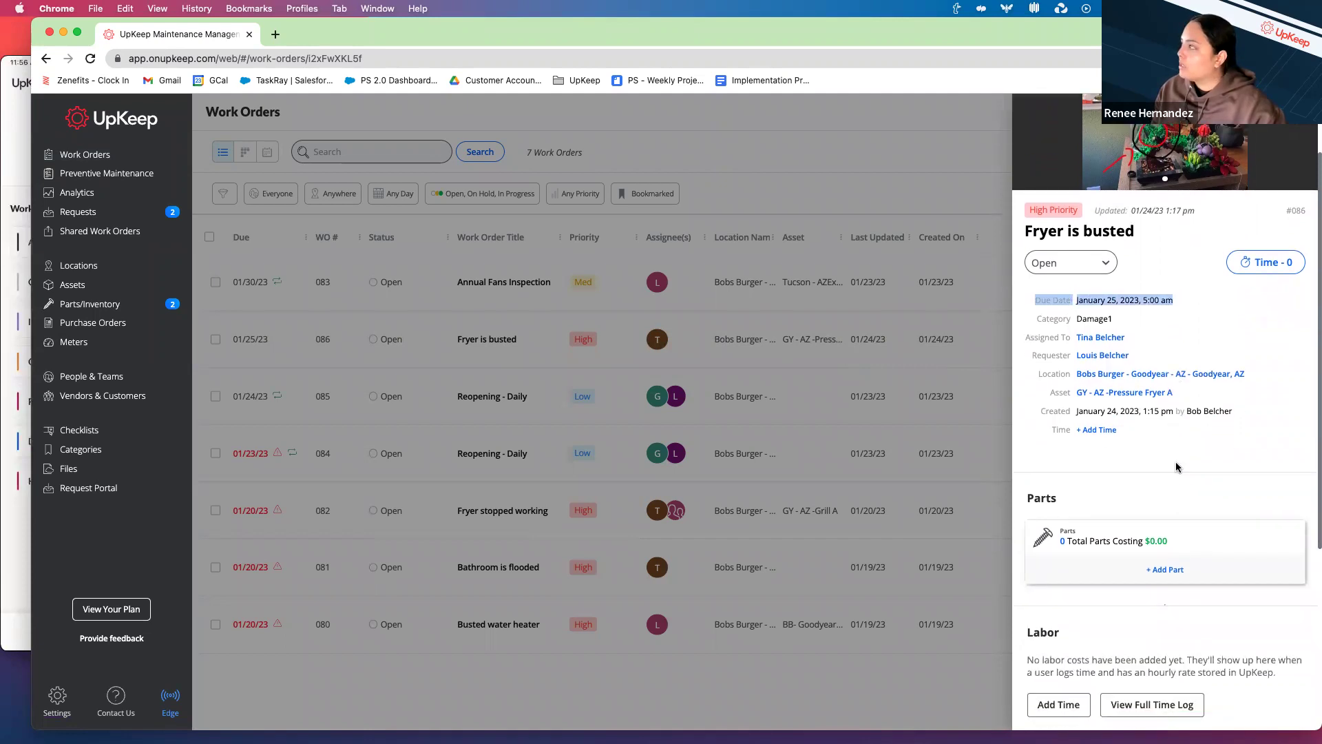
{"action": "scroll", "coordinate": [1177, 467], "scroll_direction": "up", "scroll_amount": 3}
{"action": "left_click", "coordinate": [1137, 248]}
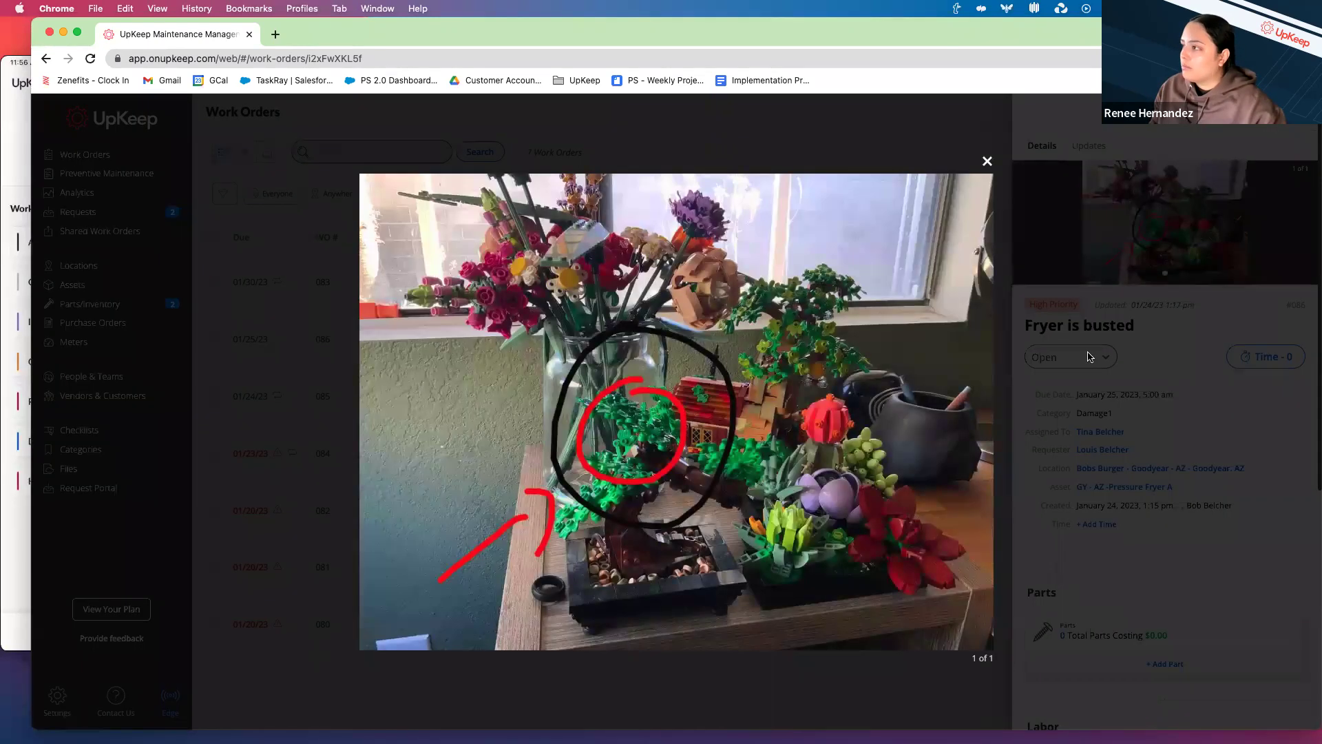
{"action": "left_click", "coordinate": [1006, 176]}
- Examine the work order's asset entry and its parts, labor, costs and files sections
{"action": "scroll", "coordinate": [1147, 490], "scroll_direction": "down", "scroll_amount": 1}
{"action": "left_click_drag", "start_coordinate": [1045, 423], "coordinate": [1196, 427]}
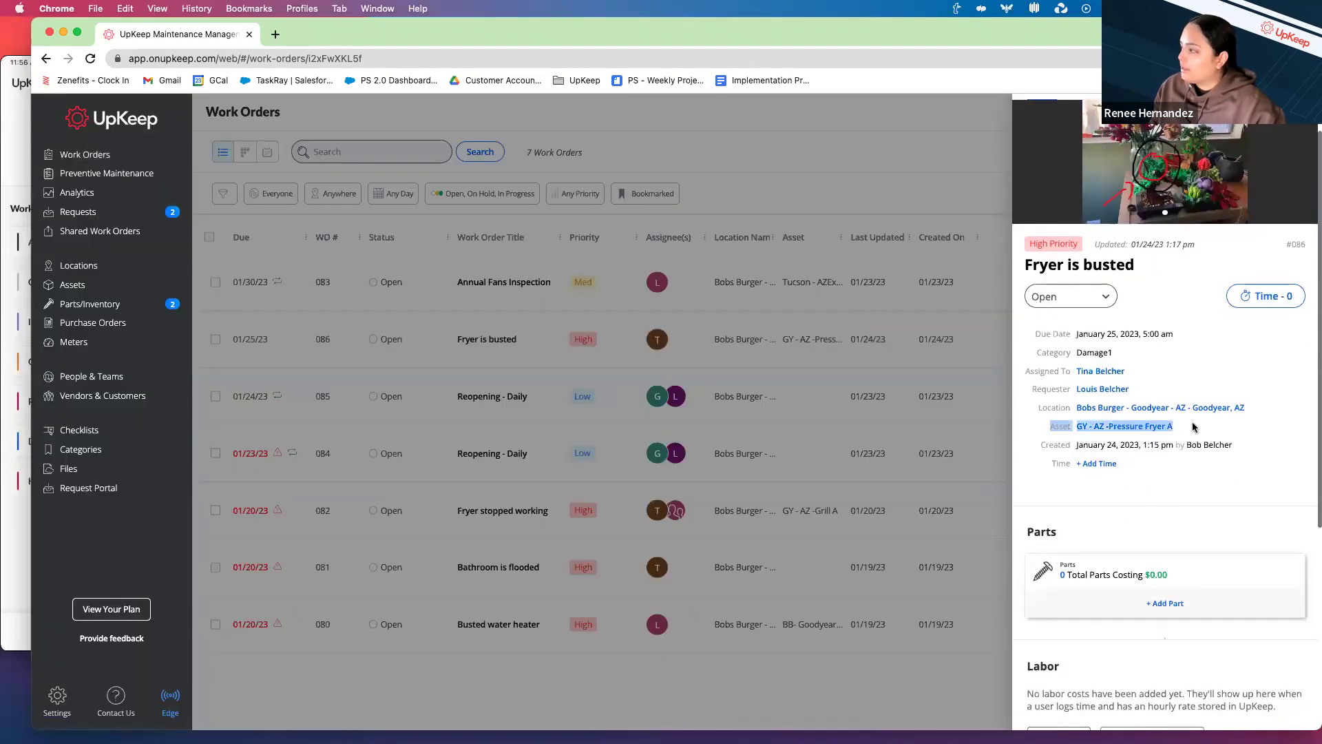
{"action": "scroll", "coordinate": [1129, 495], "scroll_direction": "down", "scroll_amount": 3}
{"action": "scroll", "coordinate": [1129, 494], "scroll_direction": "down", "scroll_amount": 3}
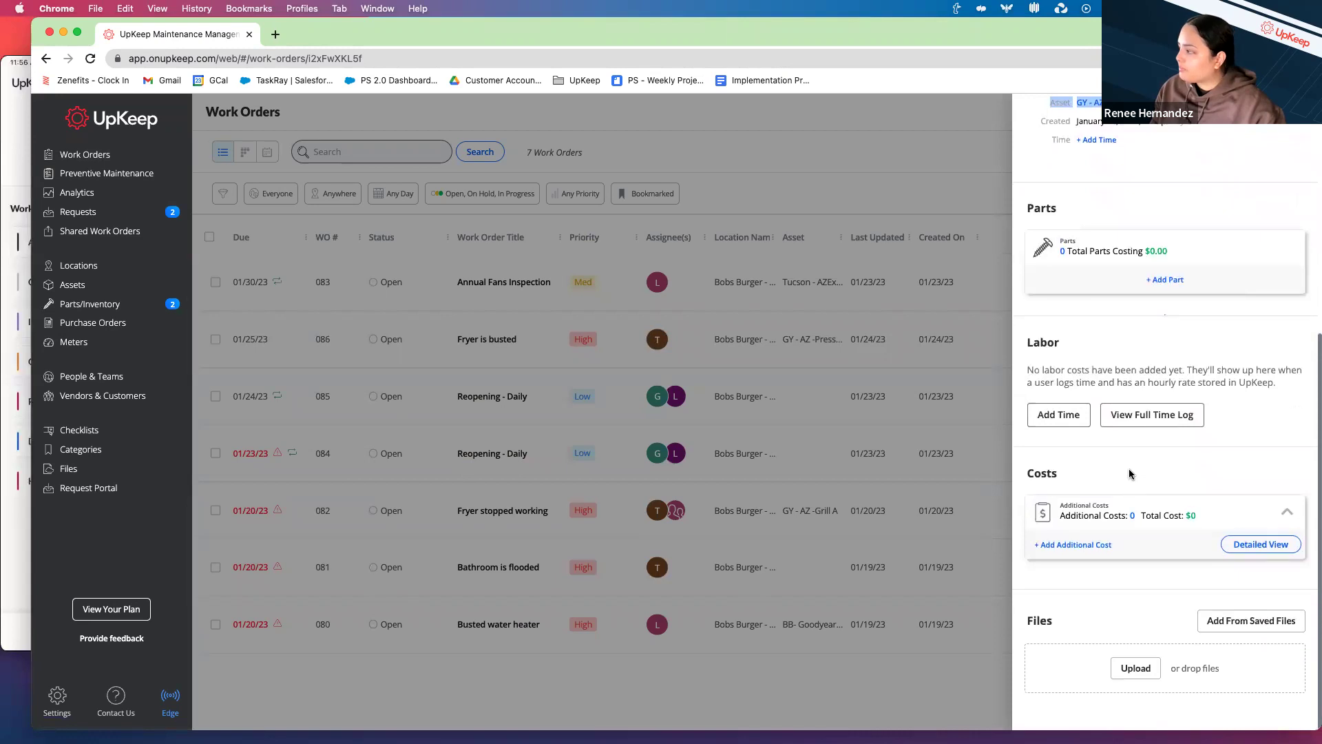
{"action": "scroll", "coordinate": [1079, 243], "scroll_direction": "up", "scroll_amount": 8}
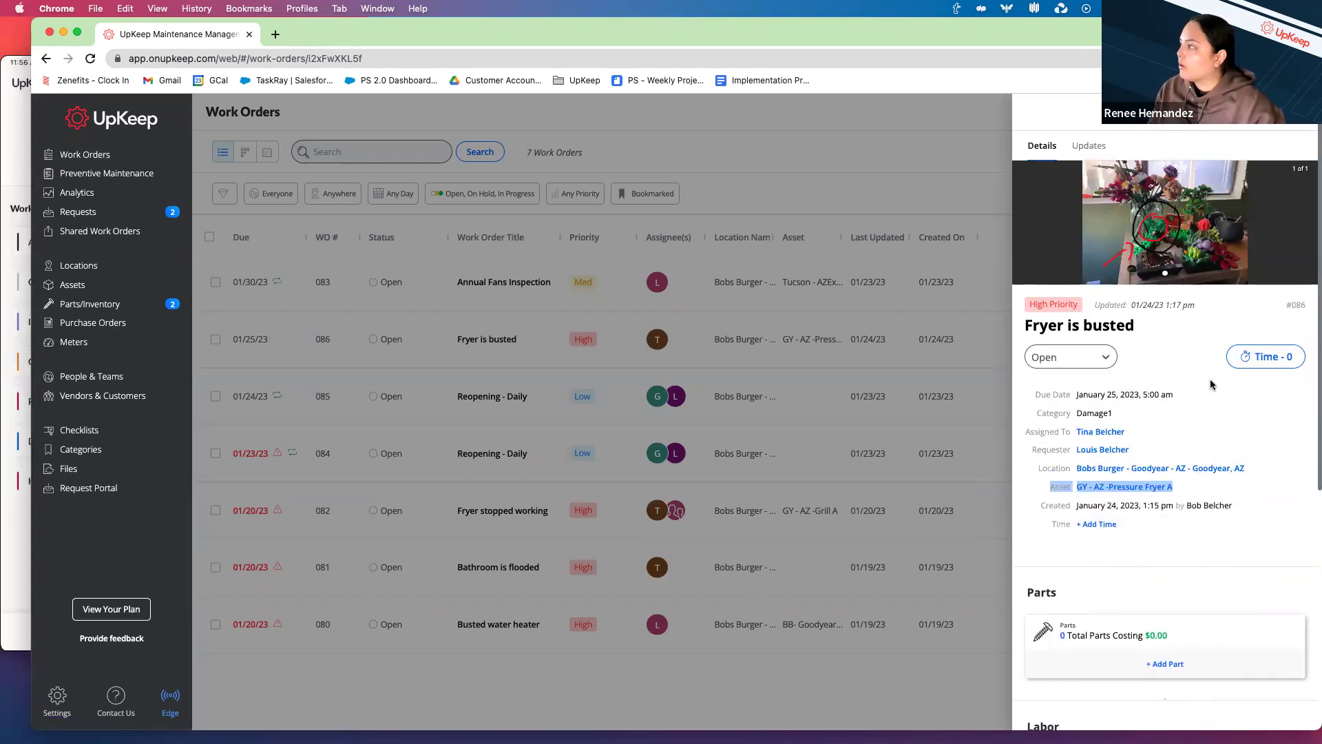
{"action": "scroll", "coordinate": [1199, 420], "scroll_direction": "down", "scroll_amount": 1}
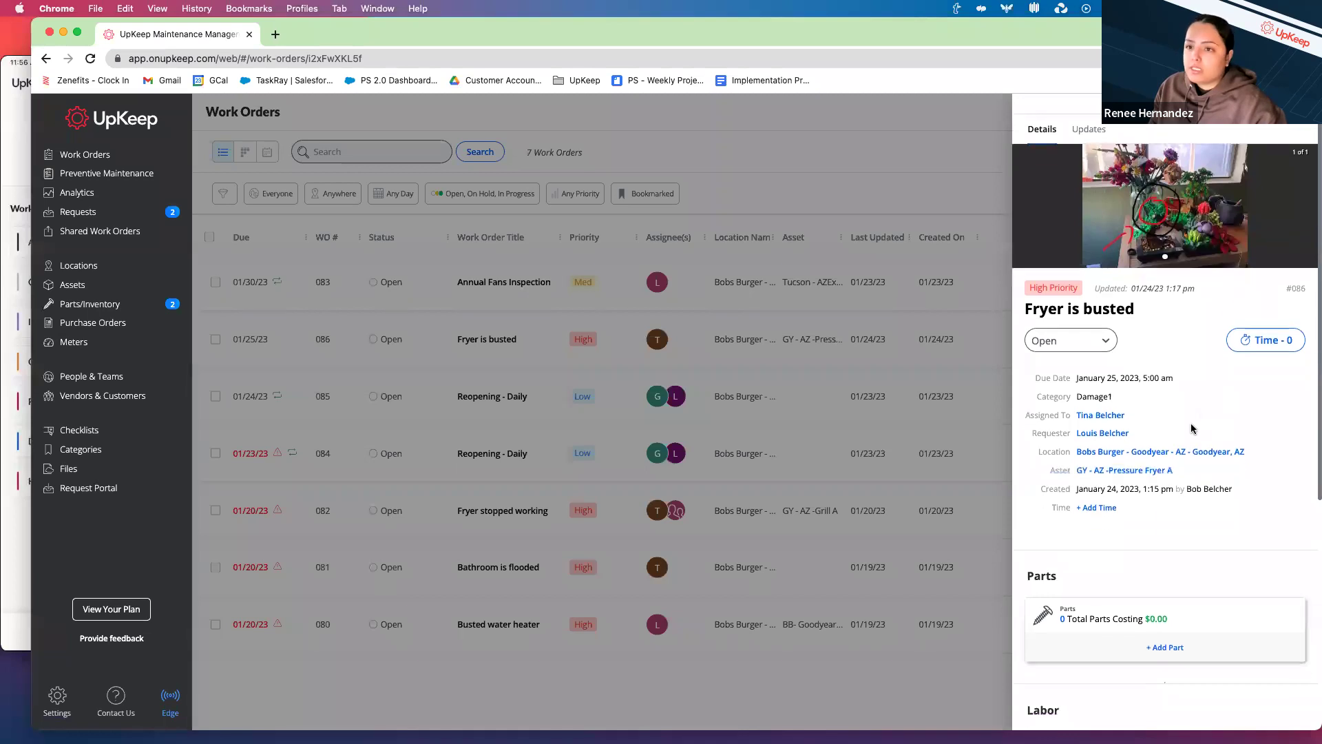
{"action": "scroll", "coordinate": [1187, 365], "scroll_direction": "up", "scroll_amount": 1}
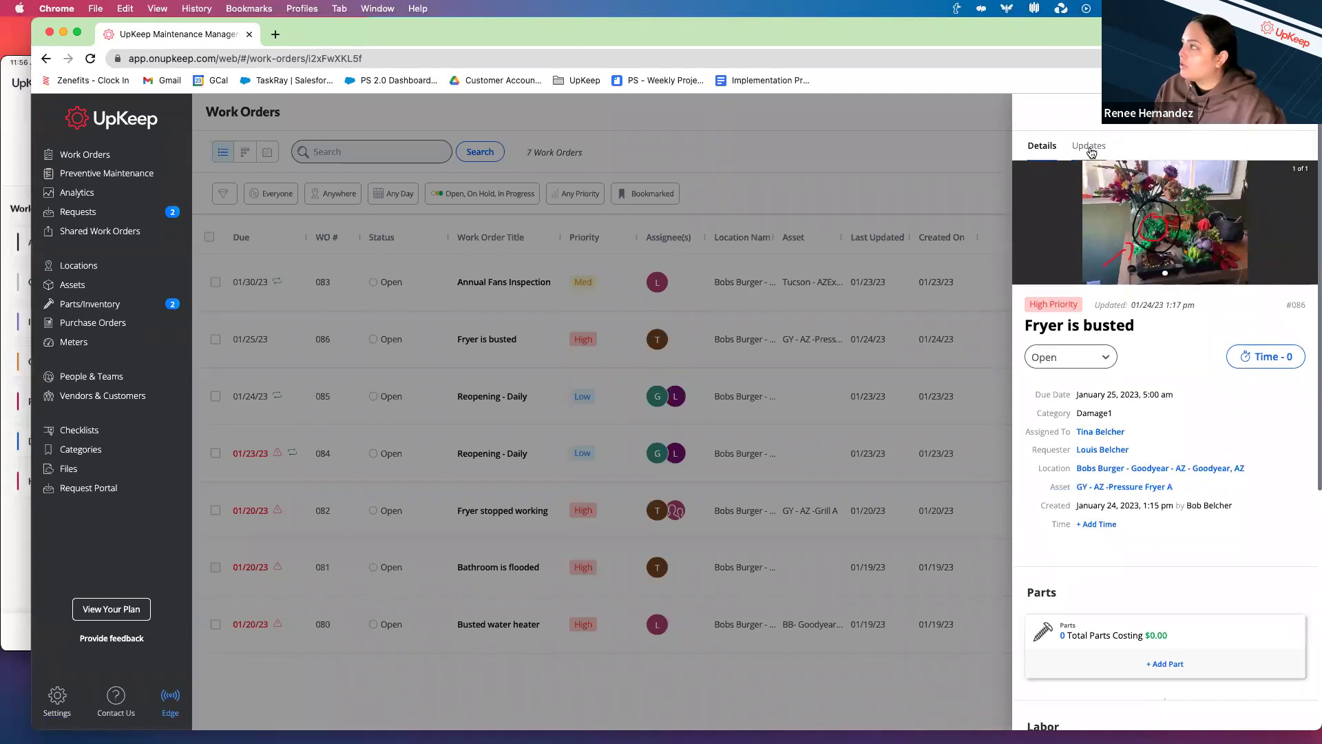
- Post an update on the work order that mentions the assigned technician and reads "would need this done asap", and close the work order
{"action": "left_click", "coordinate": [1090, 151]}
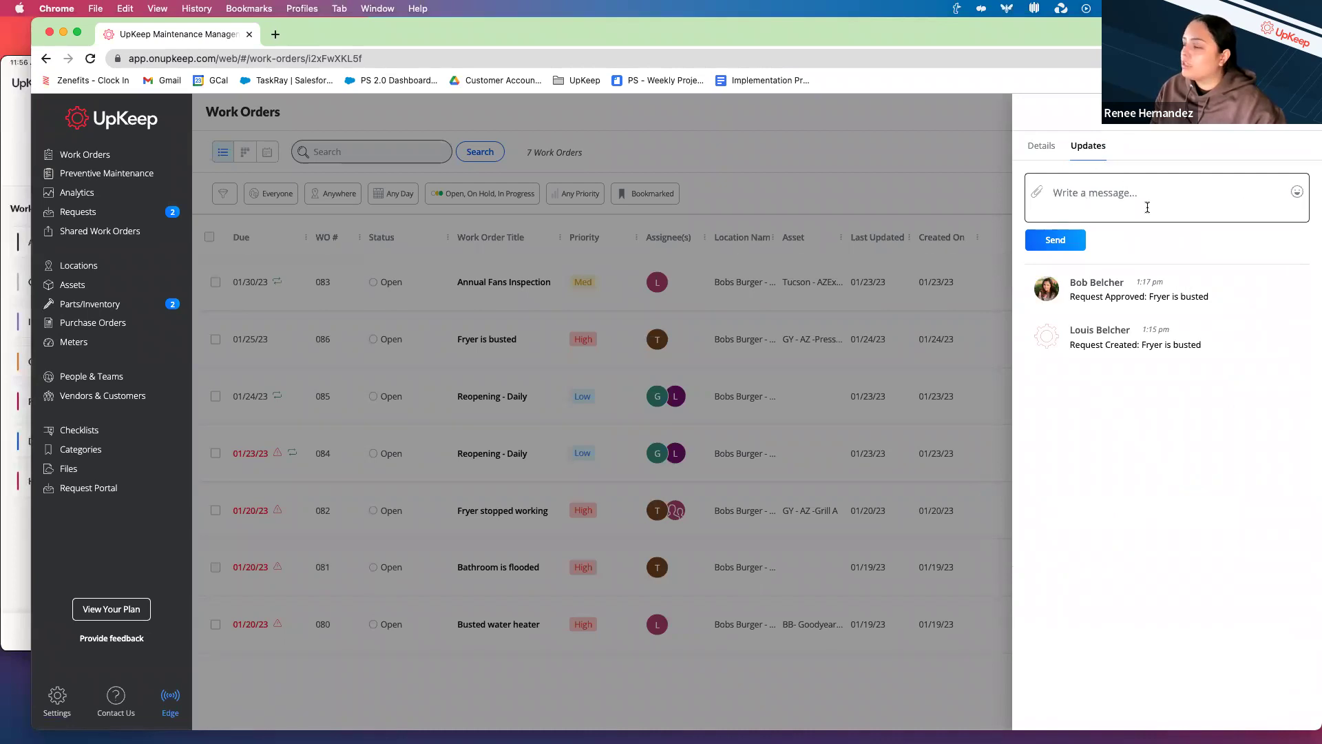
{"action": "left_click", "coordinate": [1042, 146]}
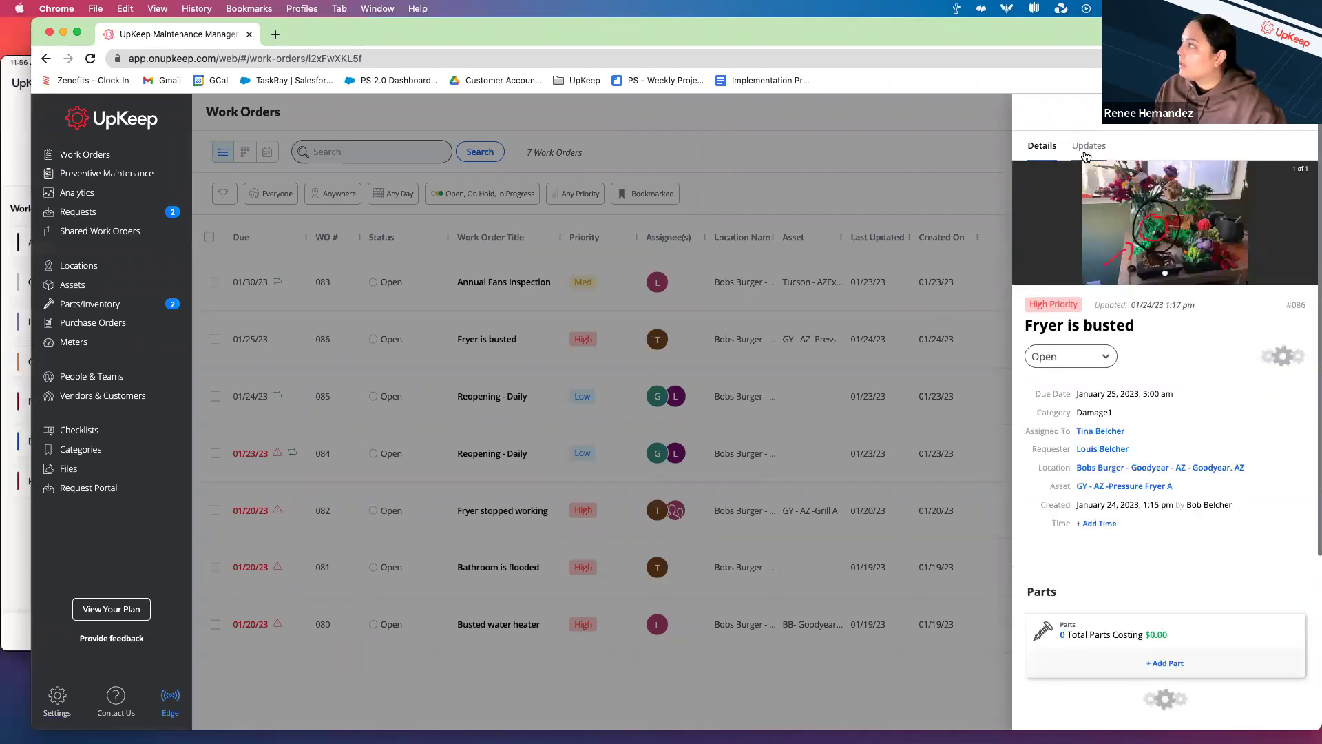
{"action": "left_click", "coordinate": [1088, 147]}
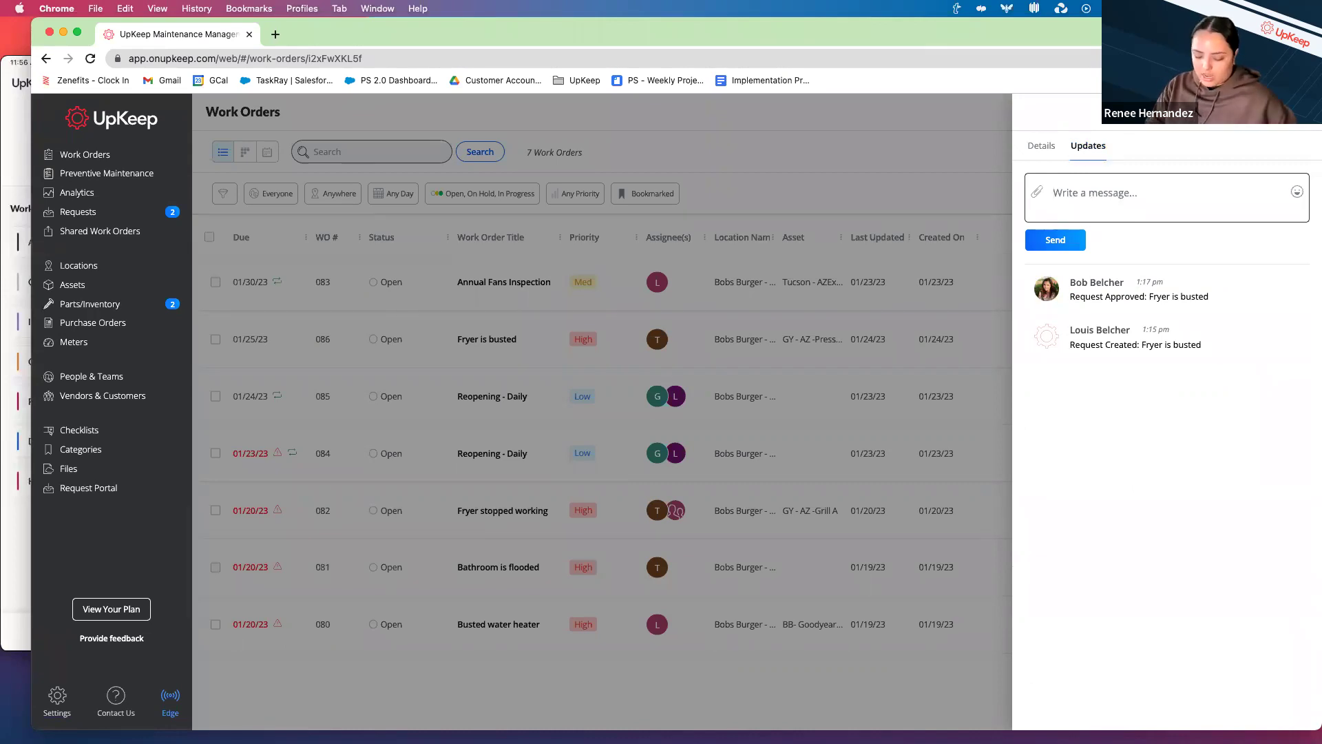
{"action": "type", "text": "@tina"}
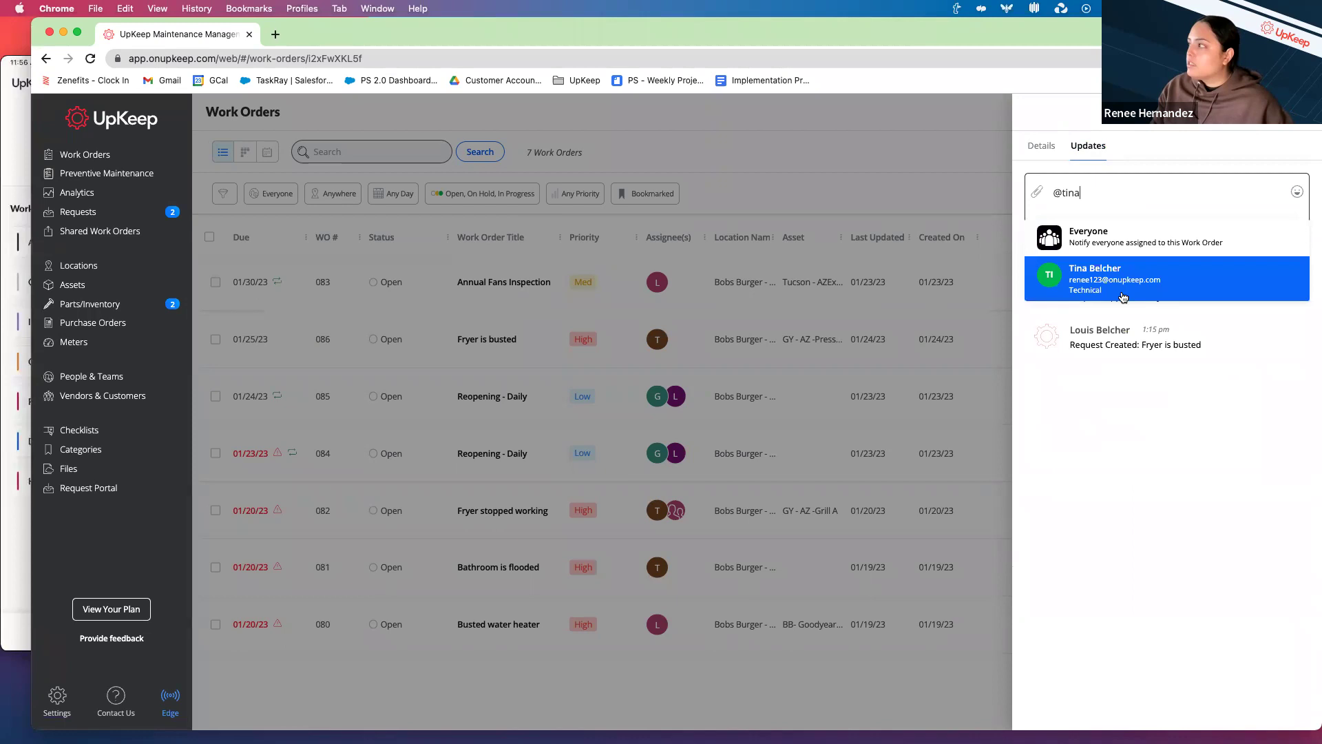
{"action": "left_click", "coordinate": [1170, 269]}
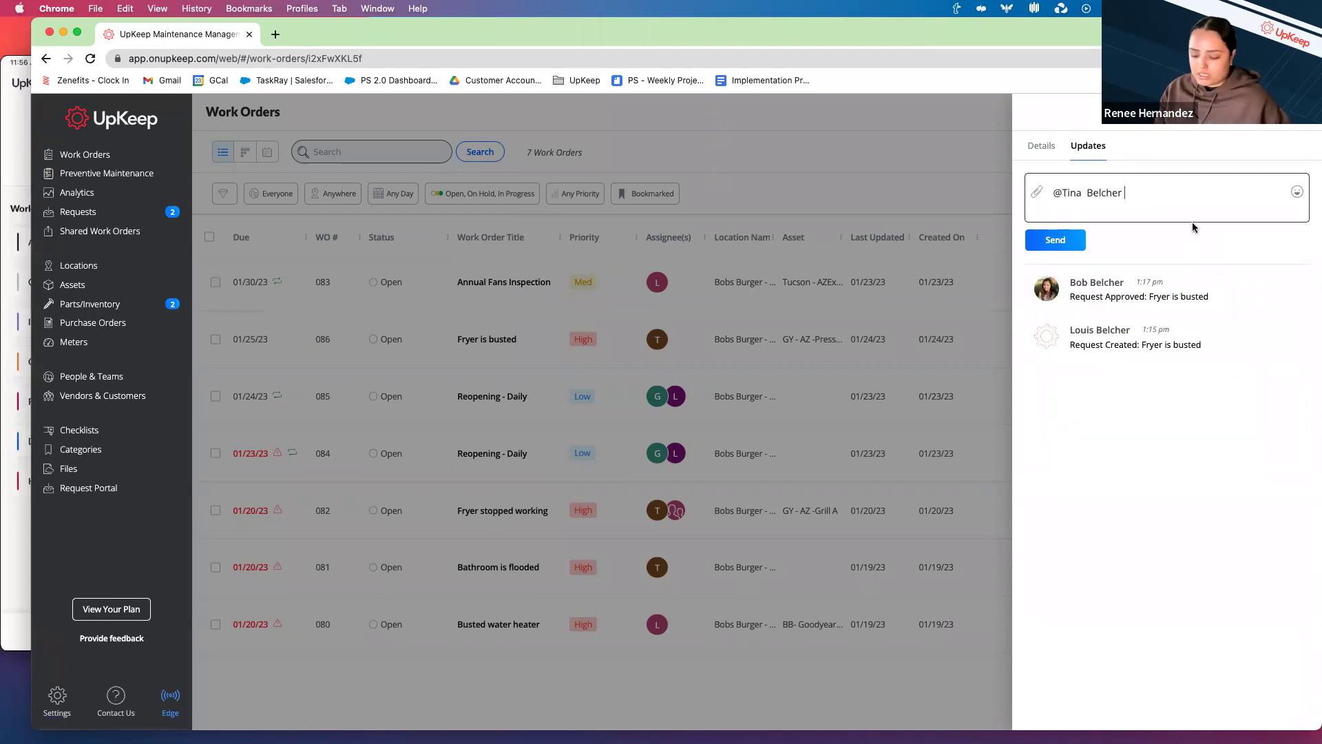
{"action": "type", "text": "would need this done as"}
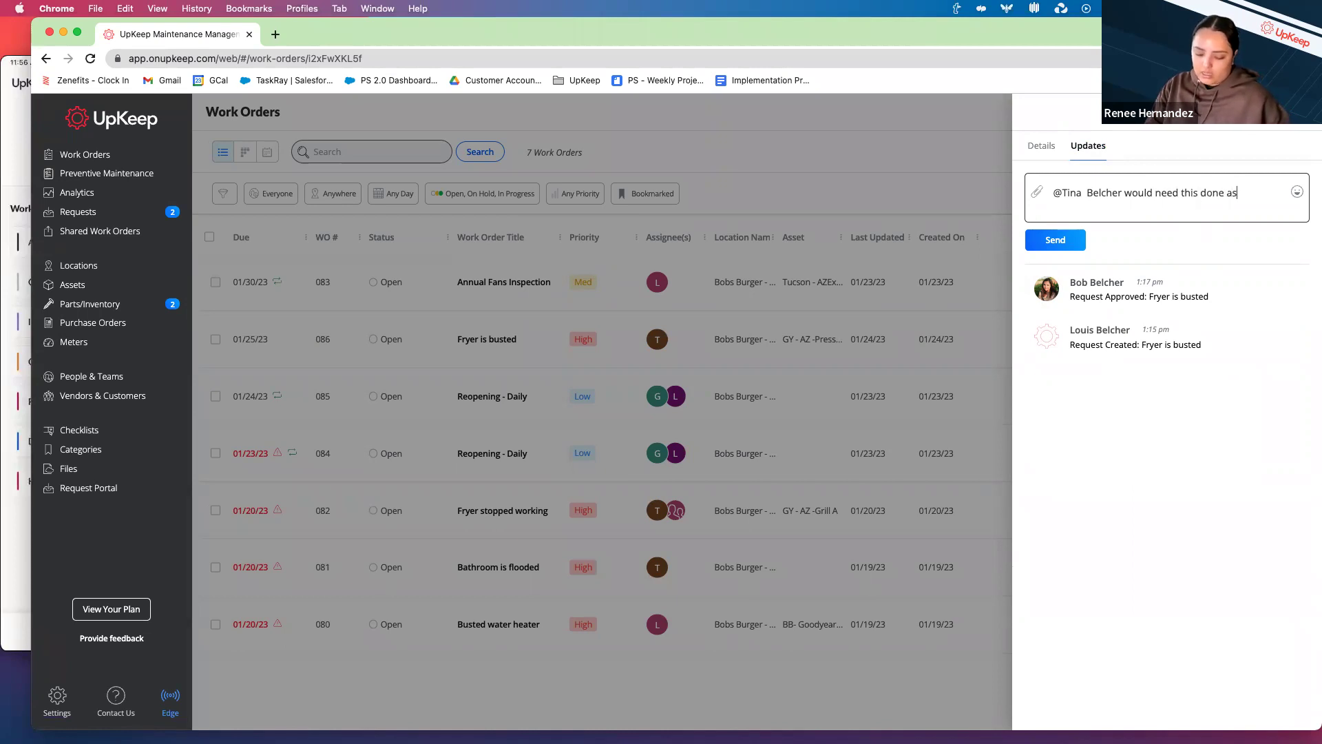
{"action": "left_click", "coordinate": [1056, 240]}
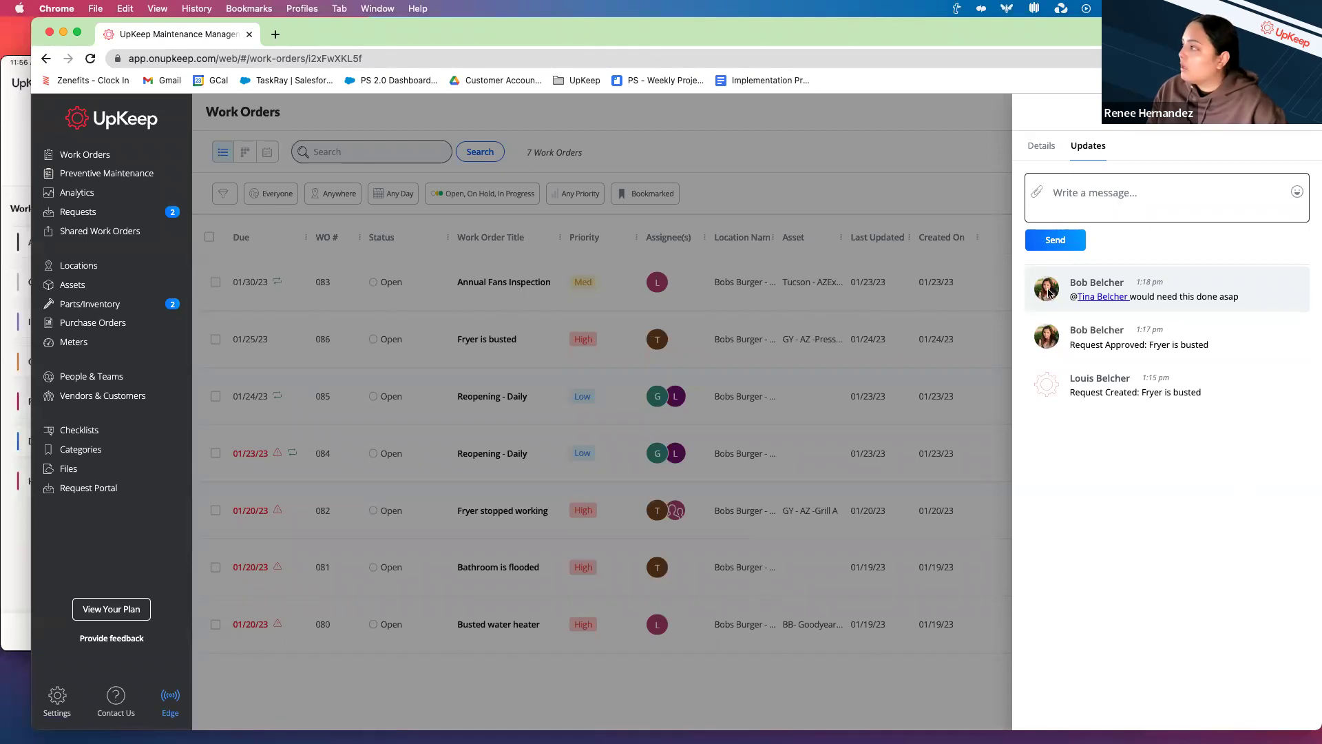
{"action": "left_click", "coordinate": [1242, 301]}
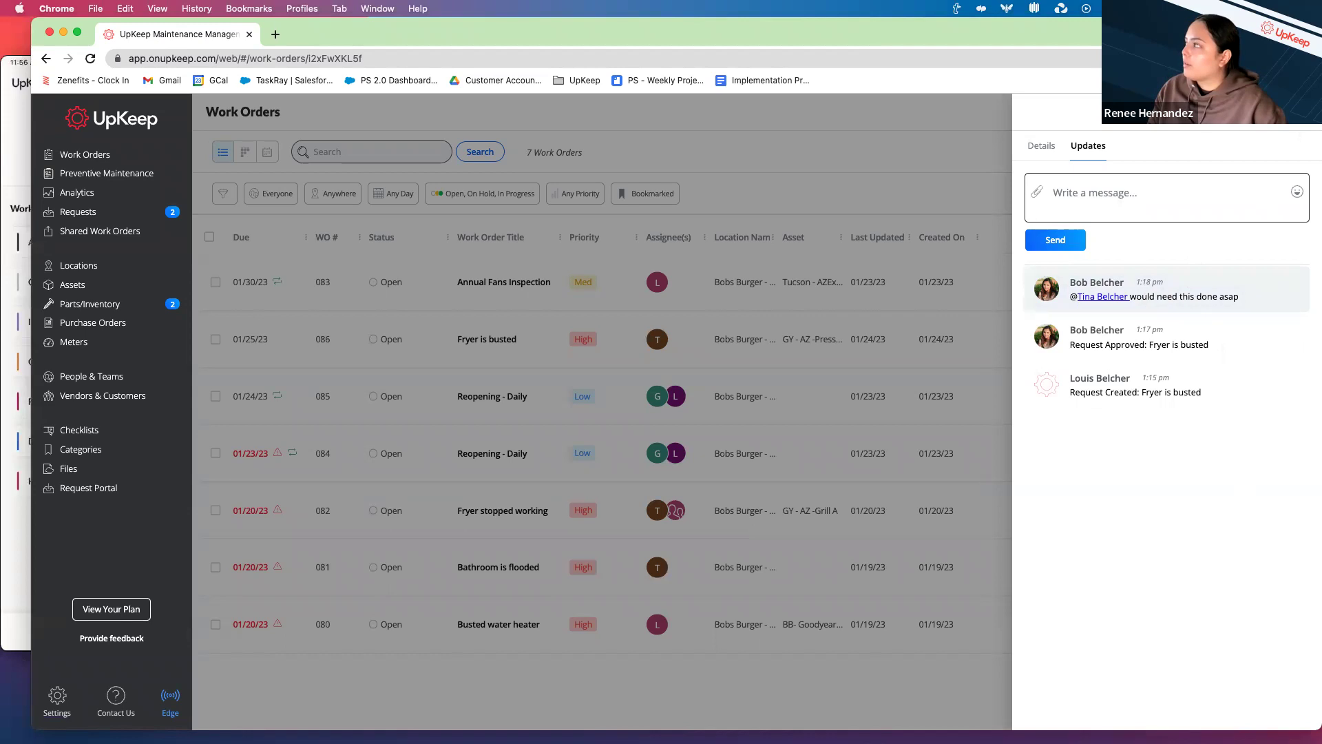
{"action": "left_click", "coordinate": [1299, 112]}
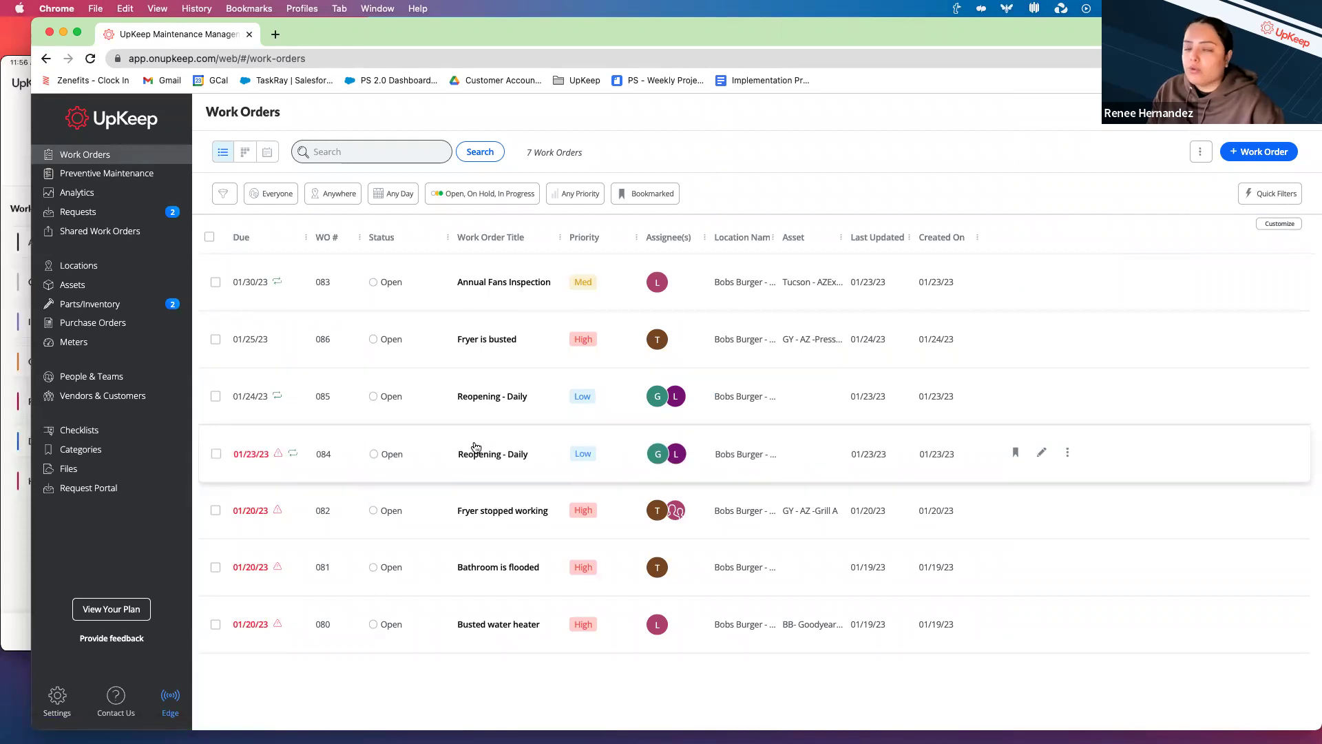
- Open the request form template for editing and set the requester permissions for Location and Category to Required
{"action": "left_click", "coordinate": [95, 215]}
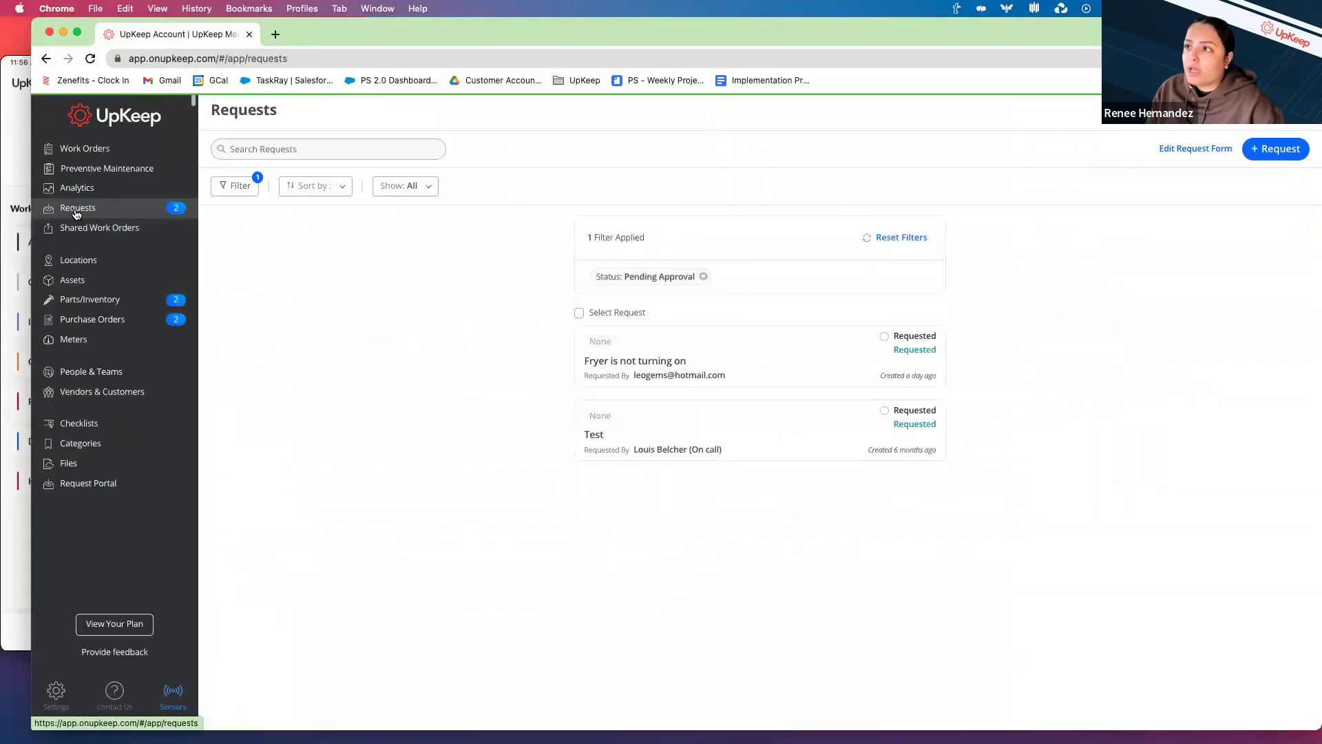
{"action": "left_click", "coordinate": [1185, 151]}
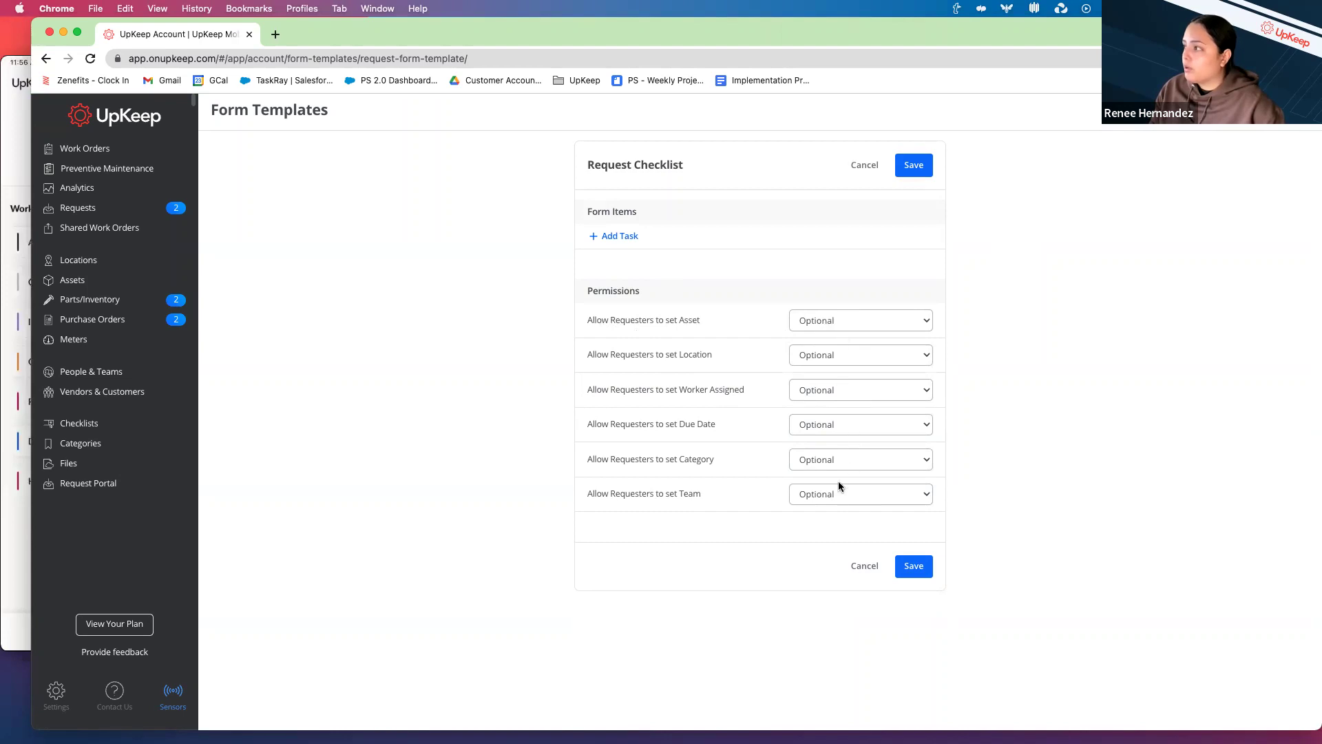
{"action": "left_click", "coordinate": [856, 358]}
{"action": "left_click", "coordinate": [848, 355]}
{"action": "left_click", "coordinate": [848, 354]}
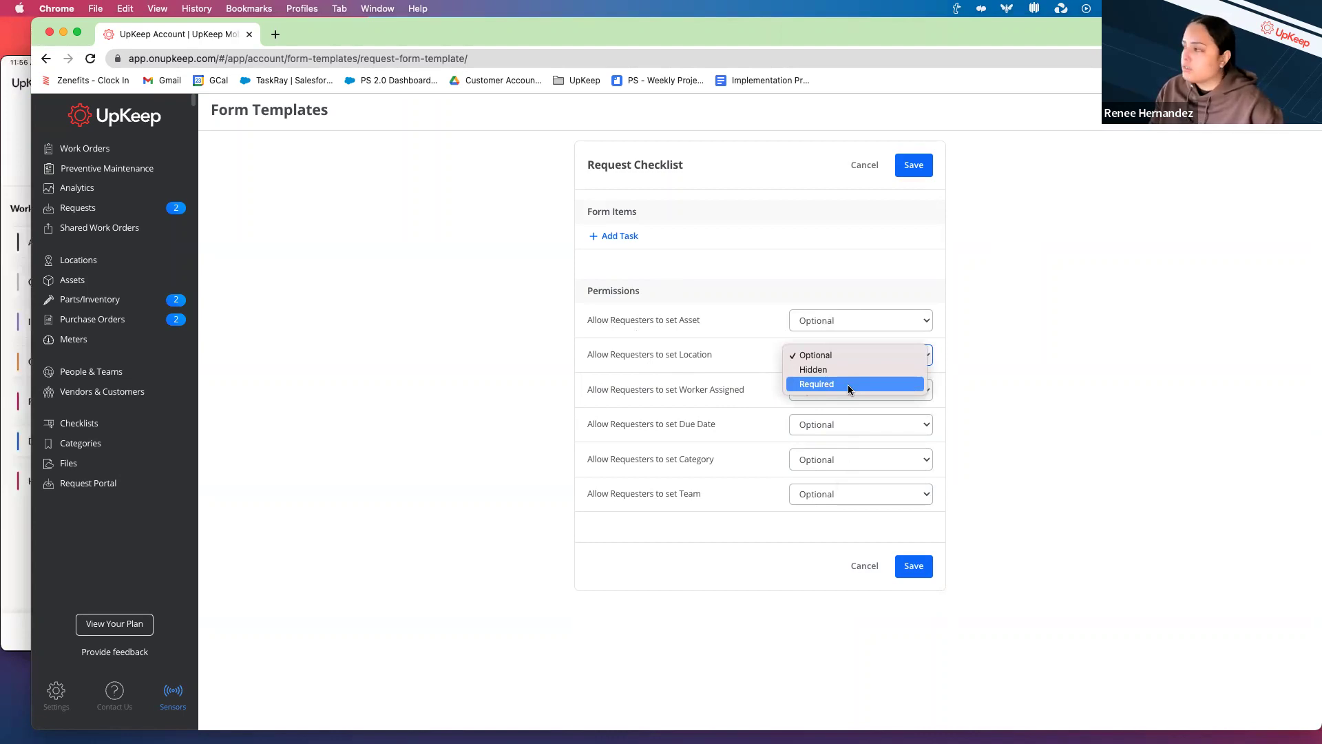
{"action": "left_click", "coordinate": [848, 385]}
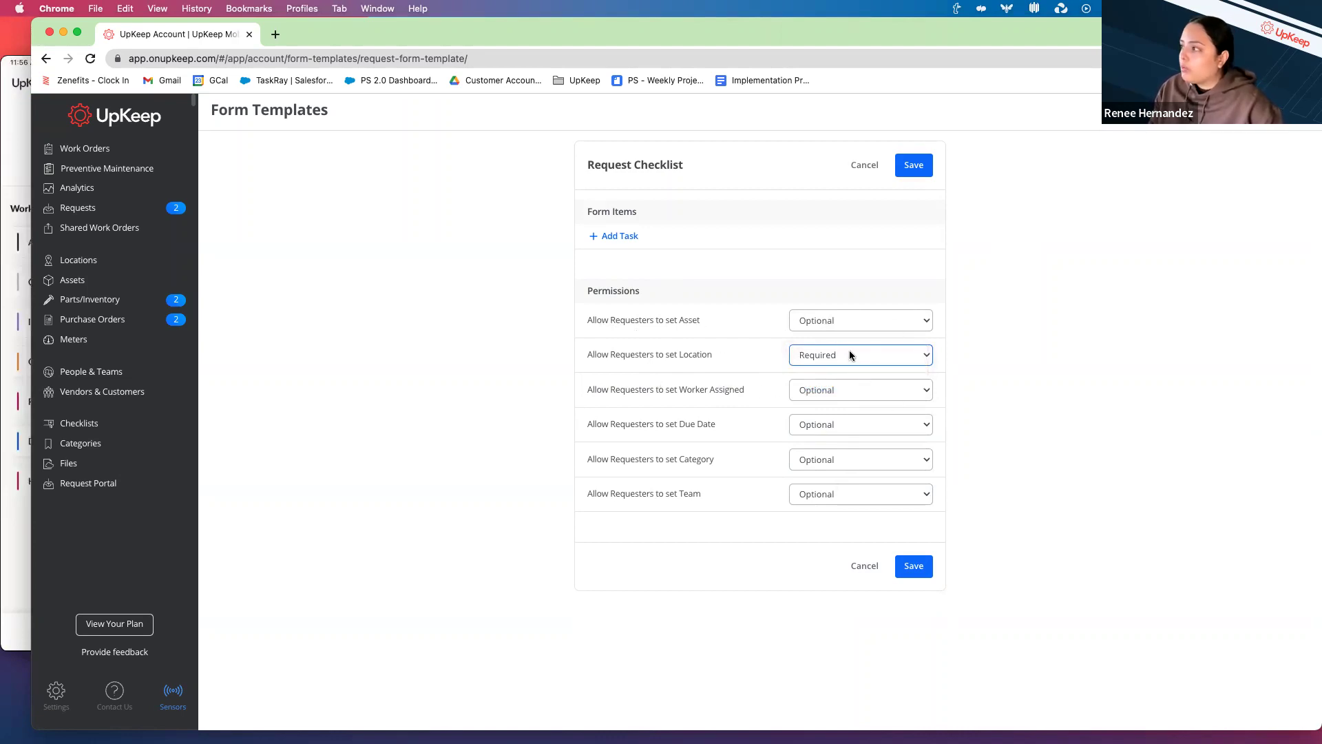
{"action": "left_click", "coordinate": [844, 425]}
{"action": "left_click", "coordinate": [845, 464]}
{"action": "left_click", "coordinate": [844, 461]}
{"action": "left_click", "coordinate": [848, 488]}
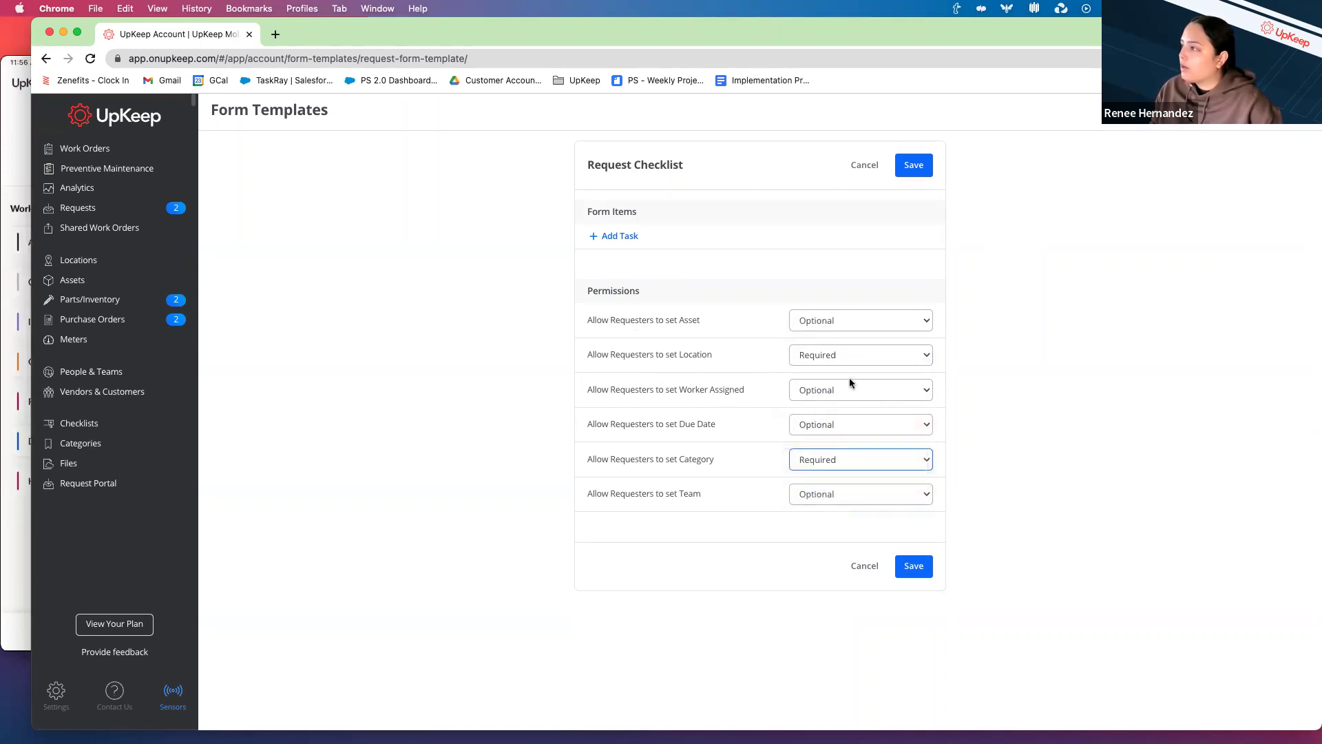
- Set the requester permissions for Team, Due Date and Worker Assigned to Hidden, keeping Asset as Optional
{"action": "left_click", "coordinate": [854, 496]}
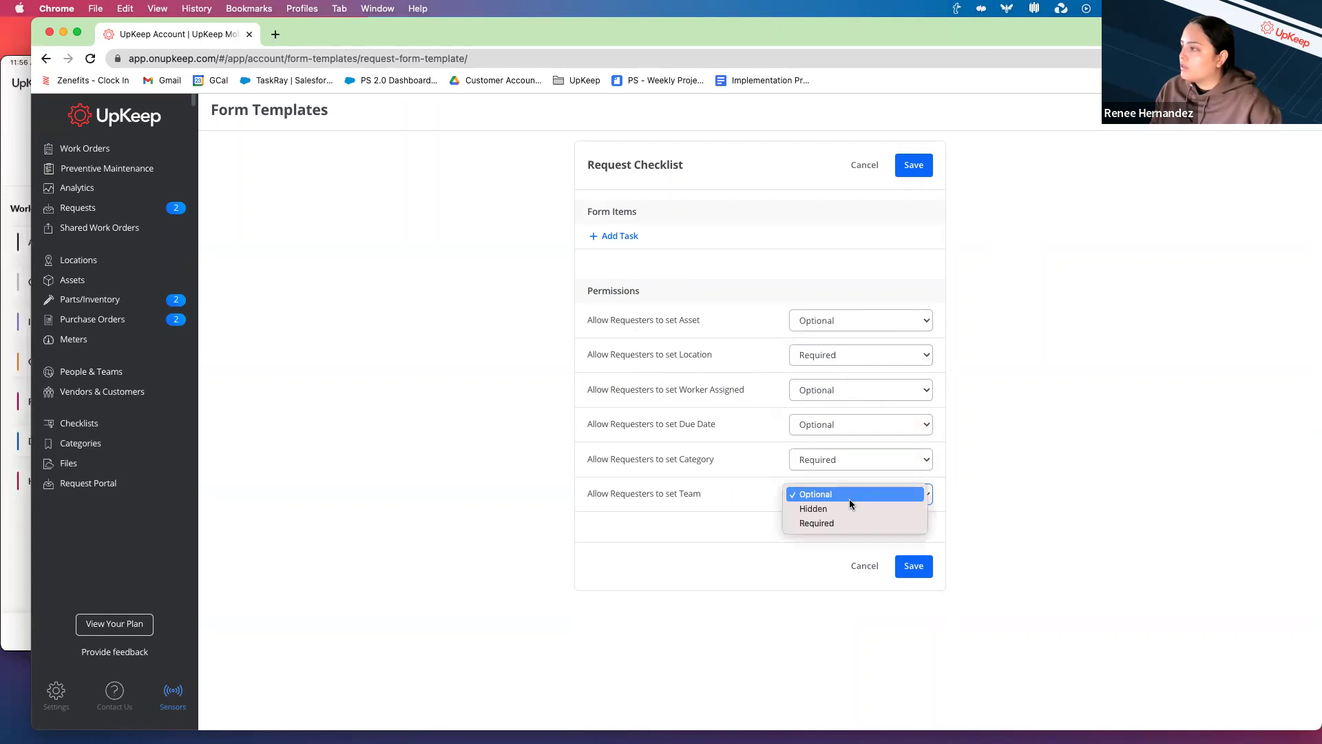
{"action": "key", "text": "Return"}
{"action": "left_click", "coordinate": [838, 420]}
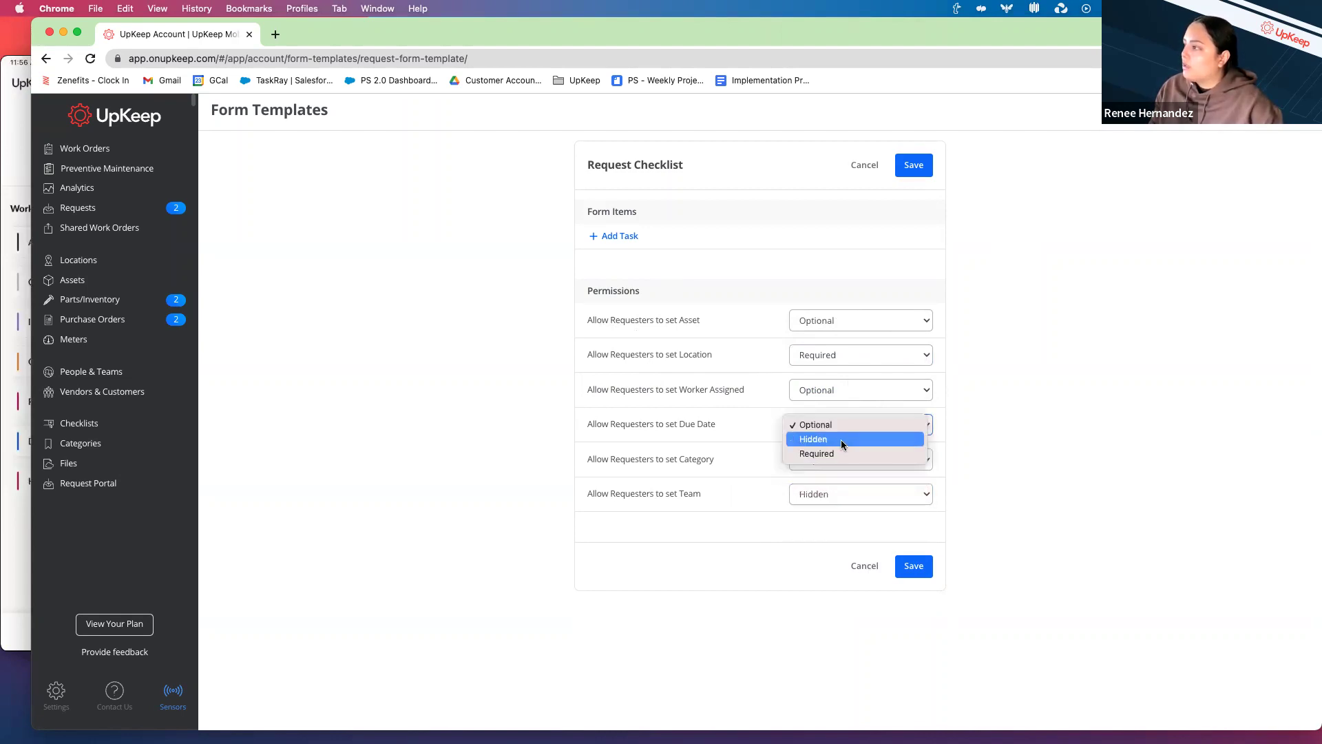
{"action": "key", "text": "Return"}
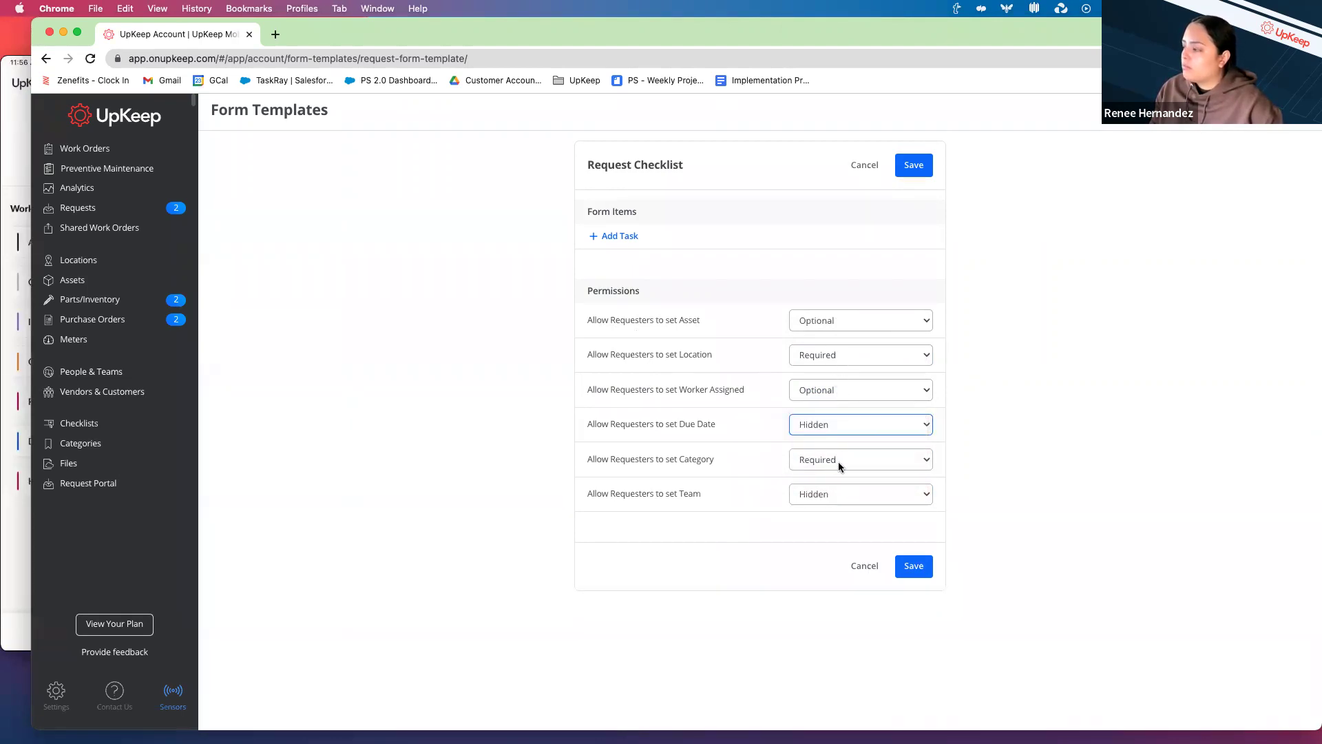
{"action": "left_click", "coordinate": [846, 387]}
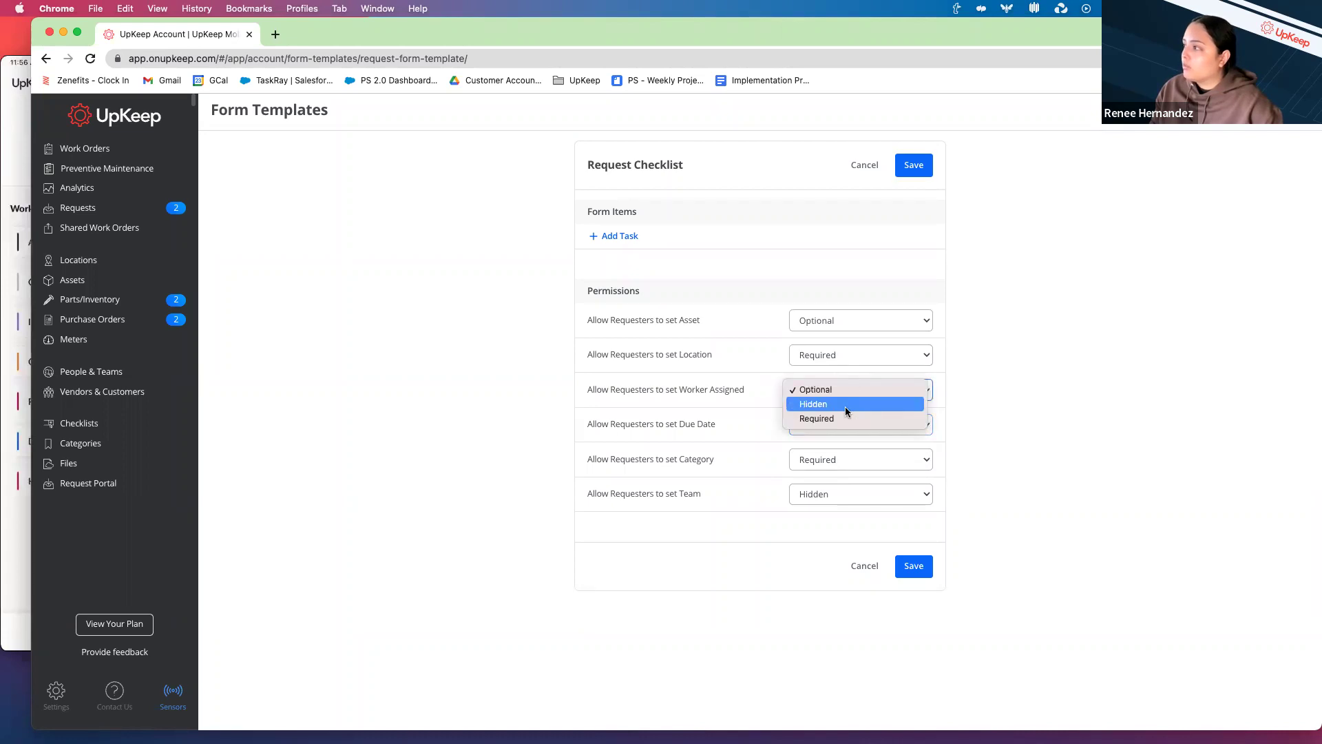
{"action": "left_click", "coordinate": [845, 405]}
{"action": "left_click", "coordinate": [849, 317]}
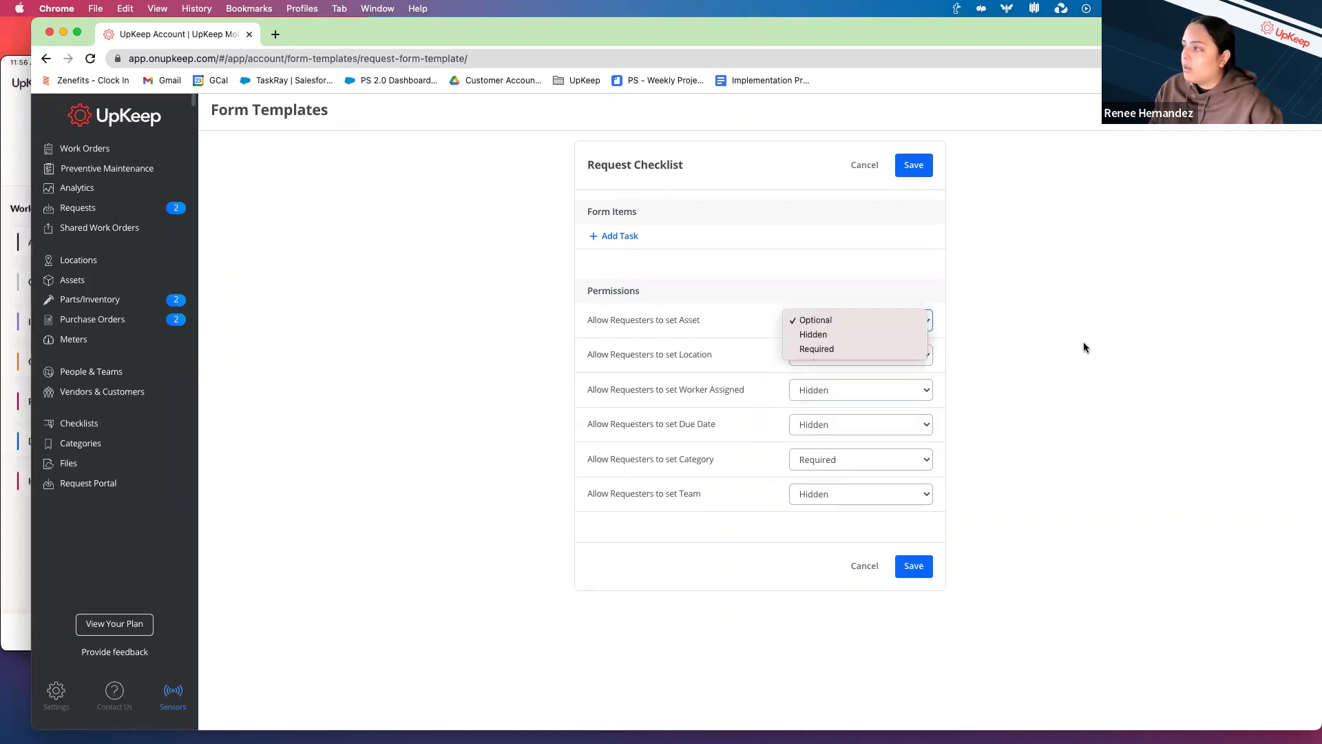
{"action": "left_click", "coordinate": [1066, 350]}
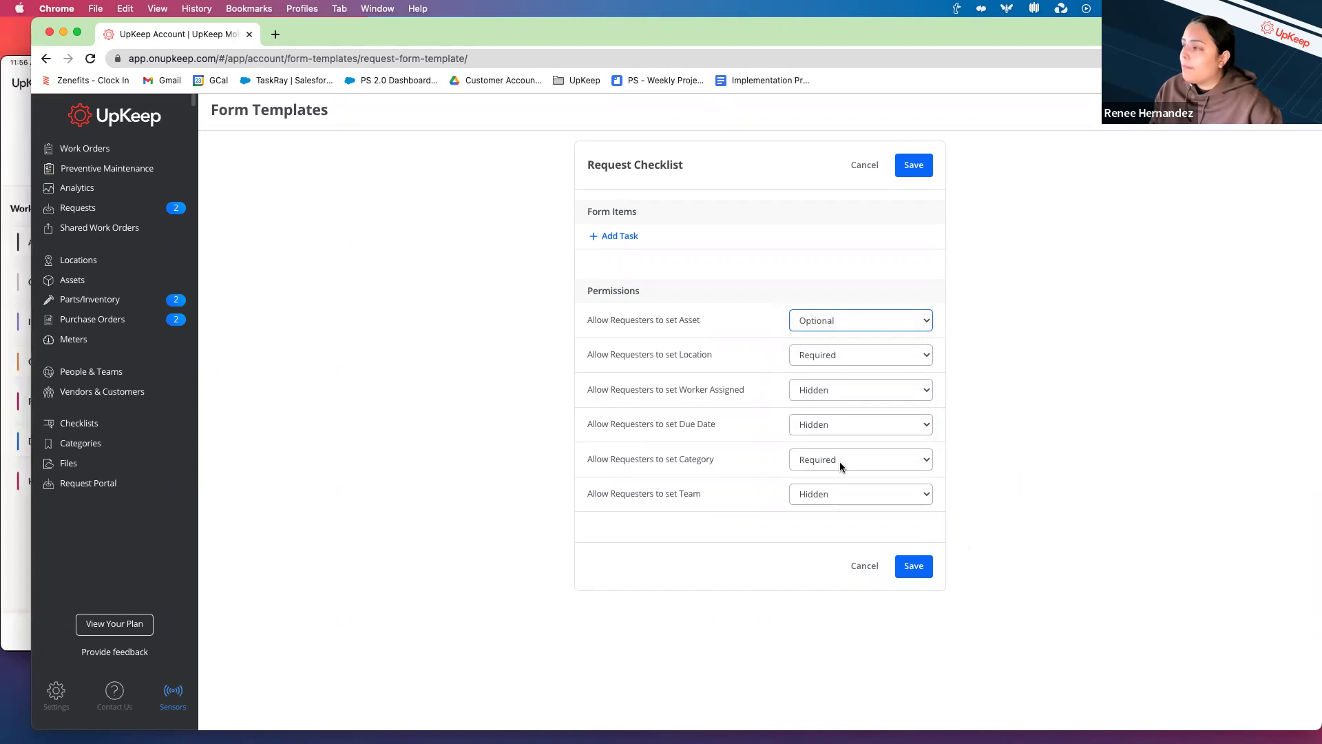
- Add a required Number Form Item named "Store Number:" to the request checklist and save the form template
{"action": "left_click", "coordinate": [635, 237]}
{"action": "left_click", "coordinate": [633, 251]}
{"action": "left_click", "coordinate": [648, 283]}
{"action": "left_click", "coordinate": [647, 280]}
{"action": "type", "text": "Hy"}
{"action": "key", "text": "BackSpace"}
{"action": "key", "text": "BackSpace"}
{"action": "type", "text": "S"}
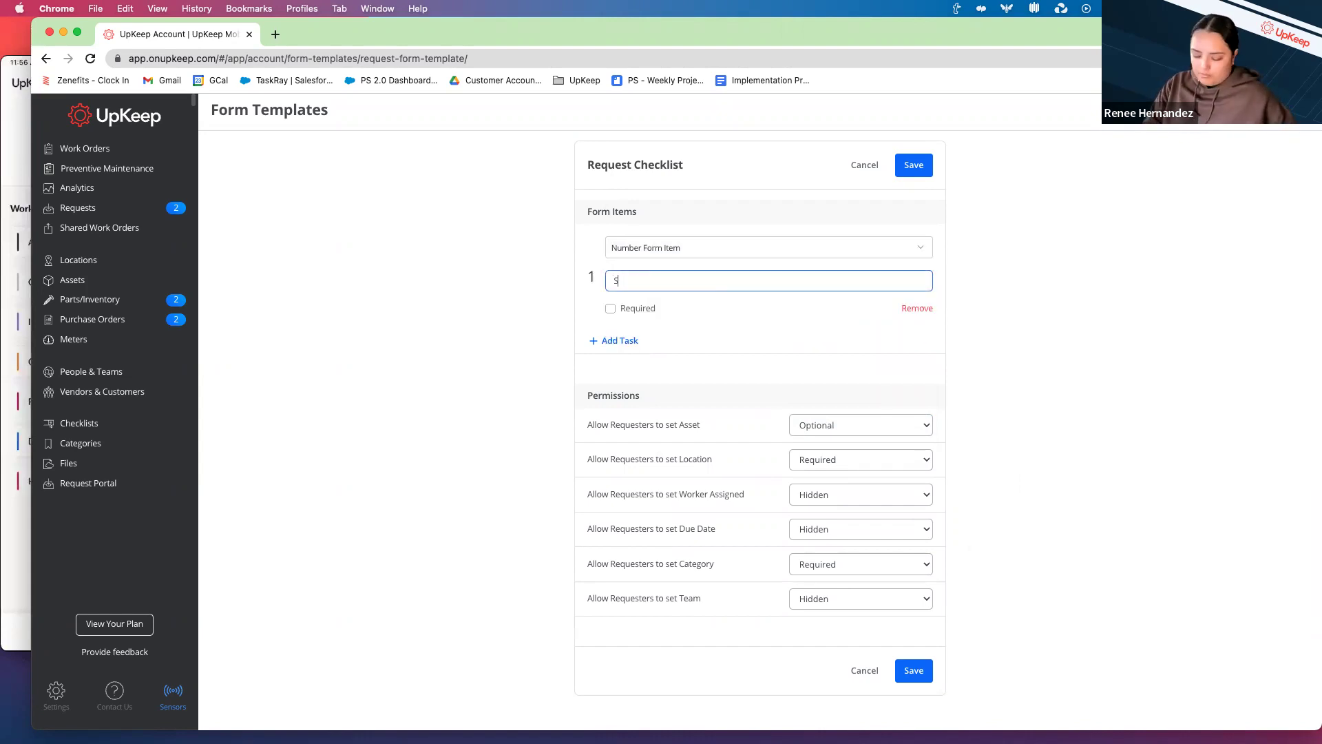
{"action": "type", "text": "tore Number"}
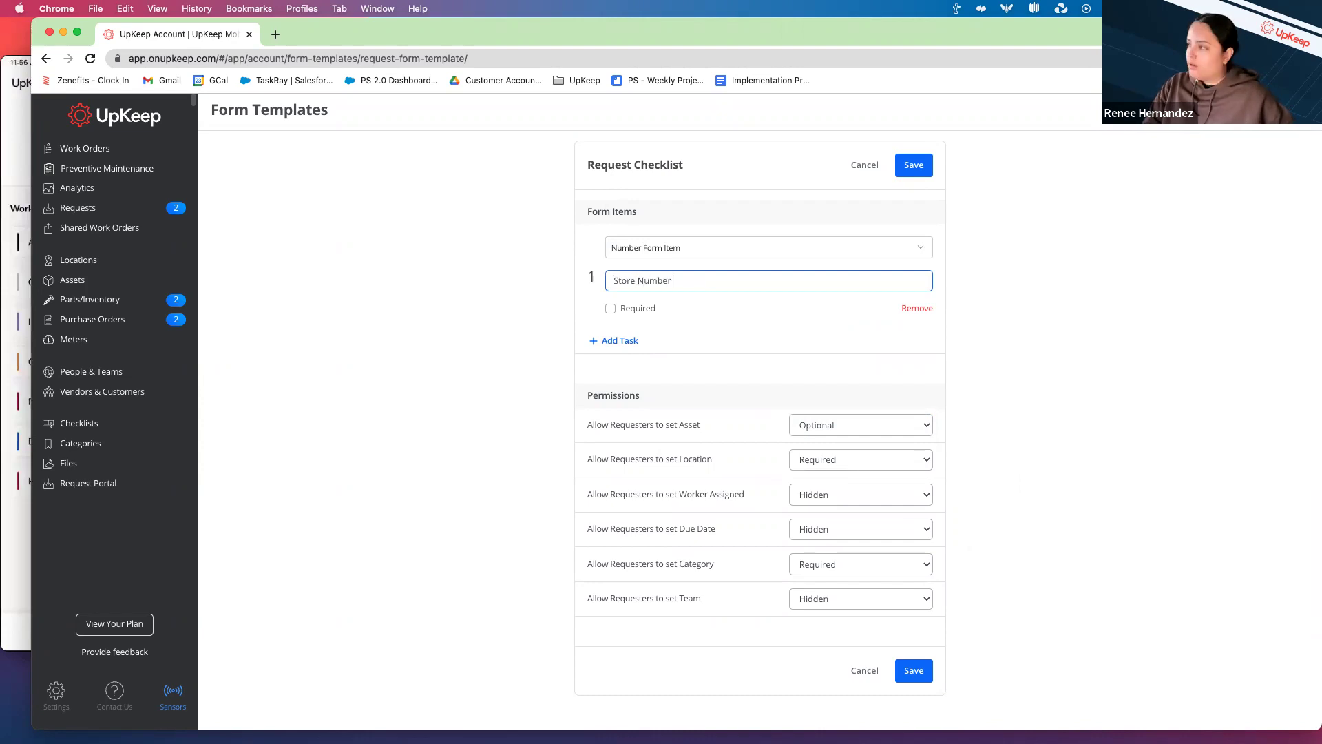
{"action": "type", "text": ":"}
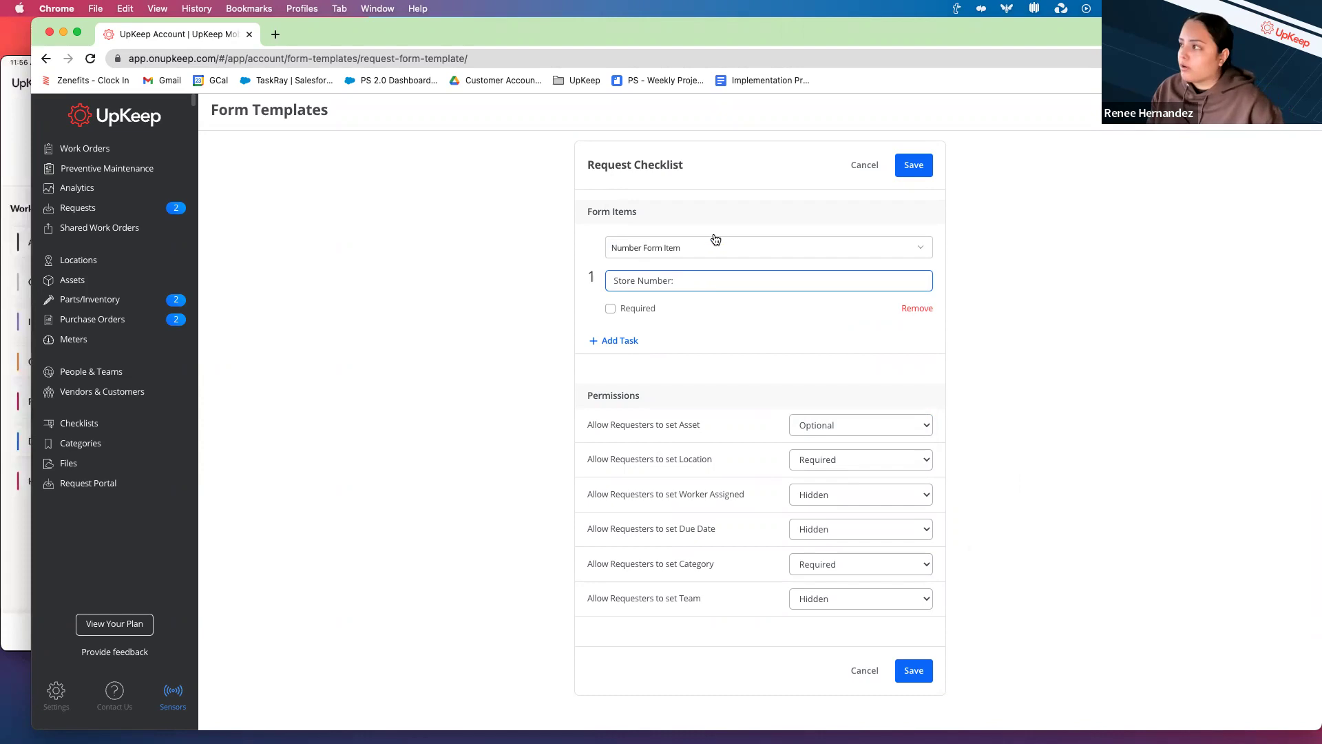
{"action": "left_click", "coordinate": [640, 311]}
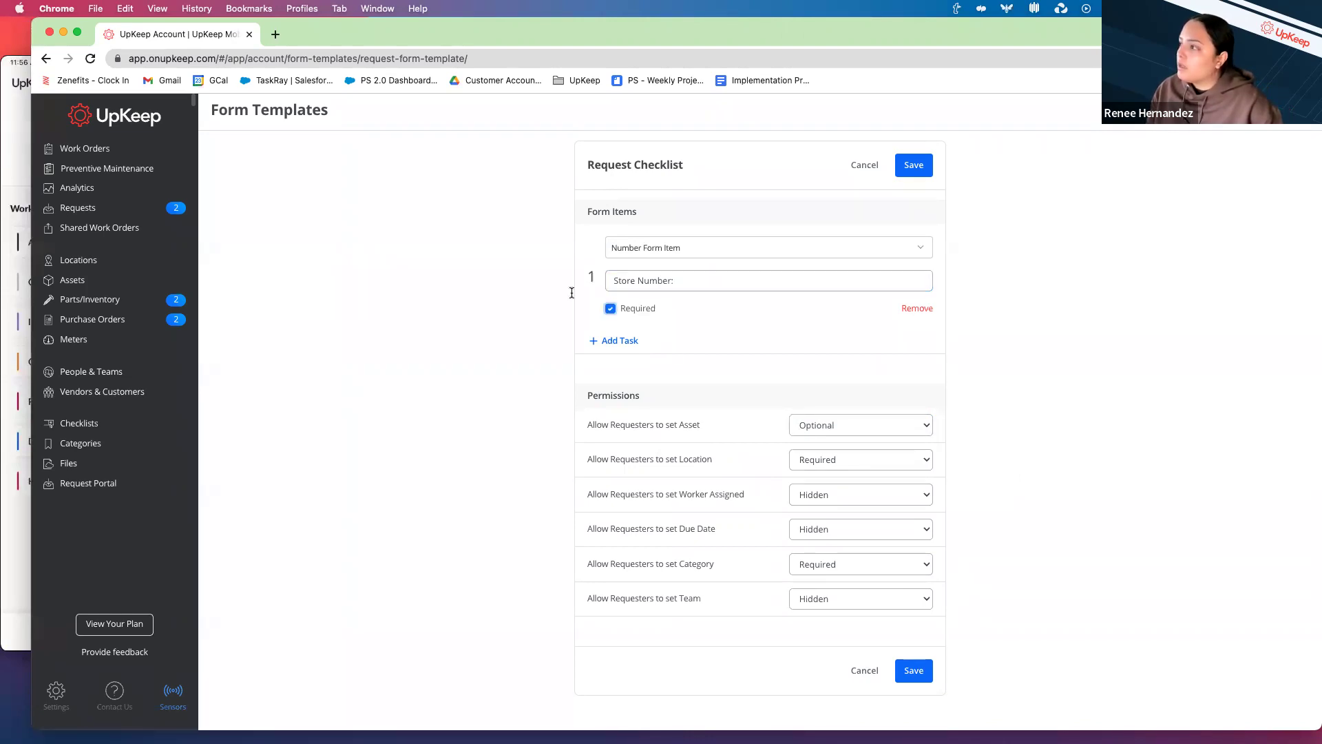
{"action": "left_click", "coordinate": [912, 169]}
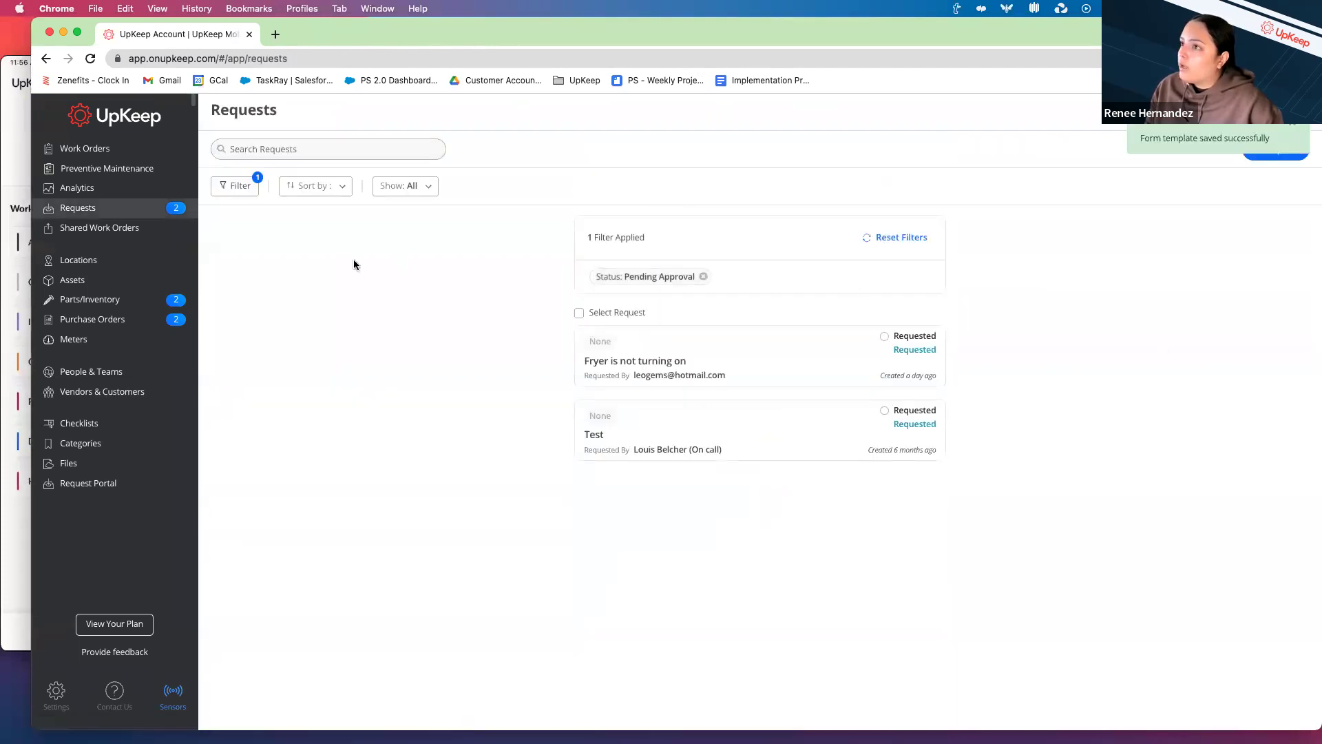
- Switch to the QuickTime Player window mirroring the UpKeep mobile app
{"action": "left_click", "coordinate": [15, 209]}
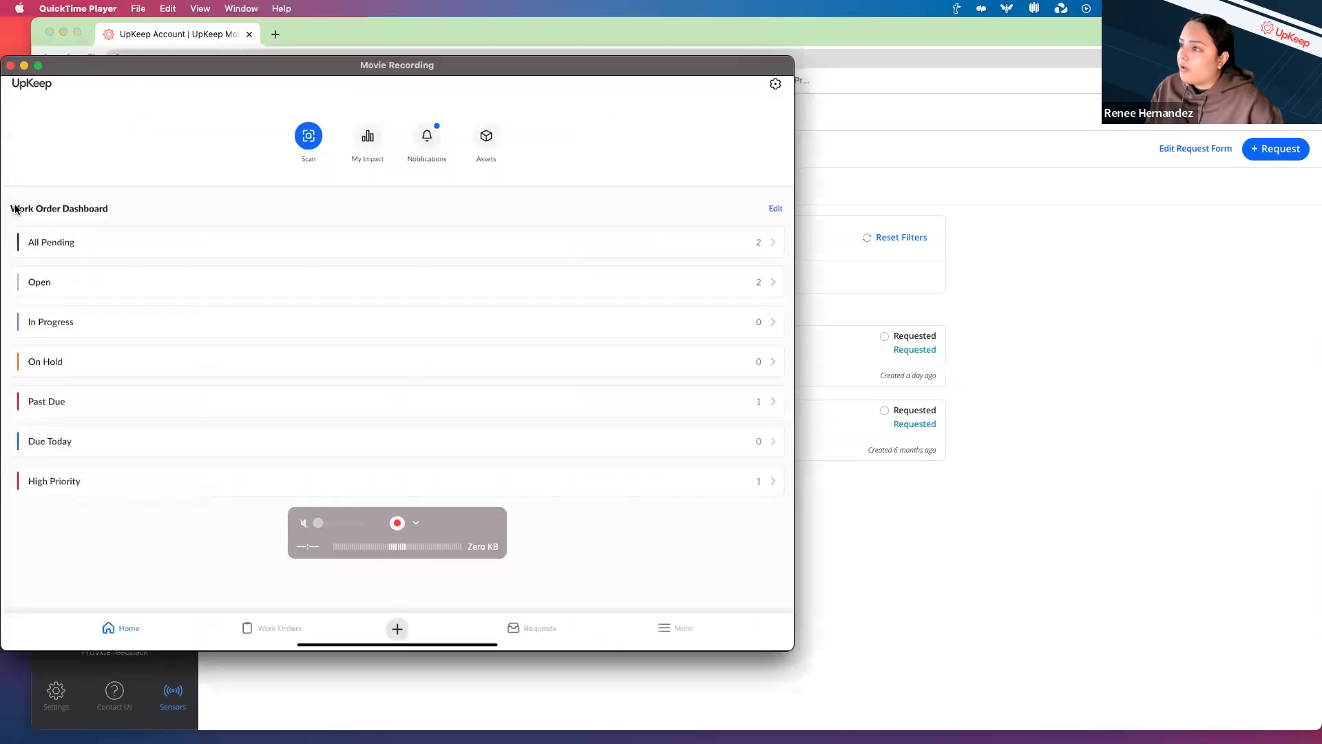